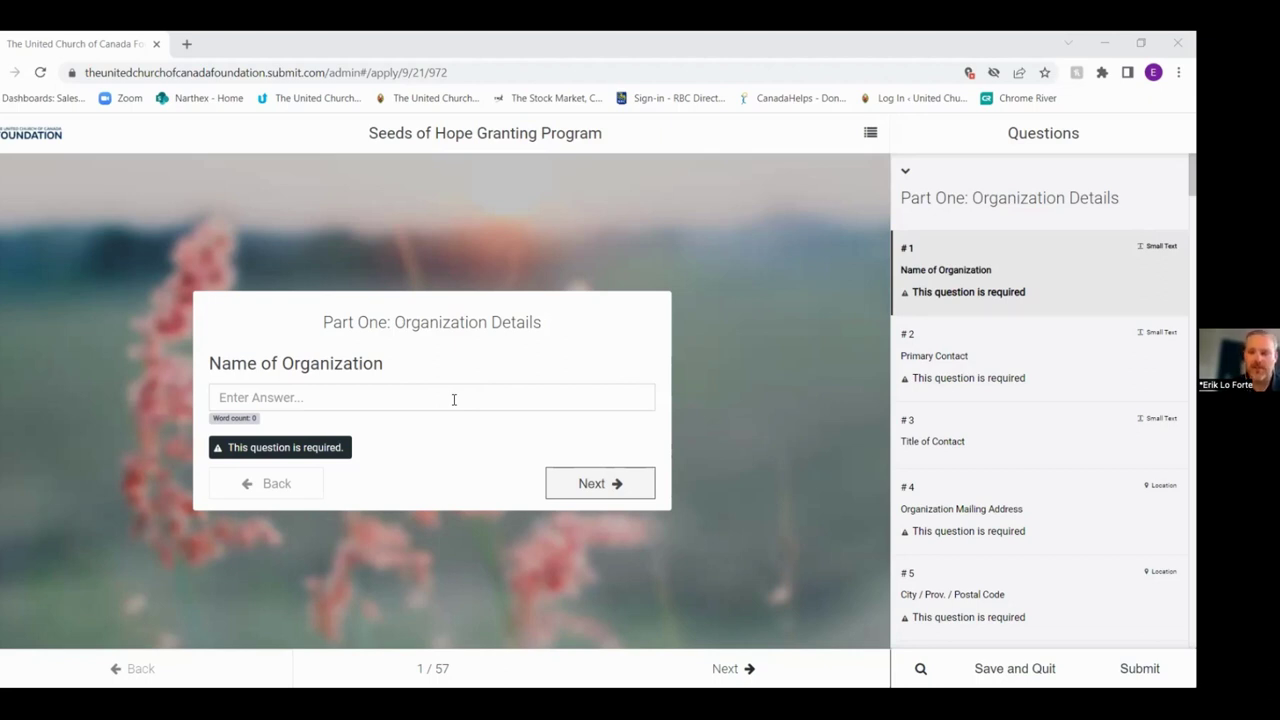
Step: Review the organization contact questions from Primary Contact through Website, leaving the answers blank
{"action": "left_click", "coordinate": [576, 485]}
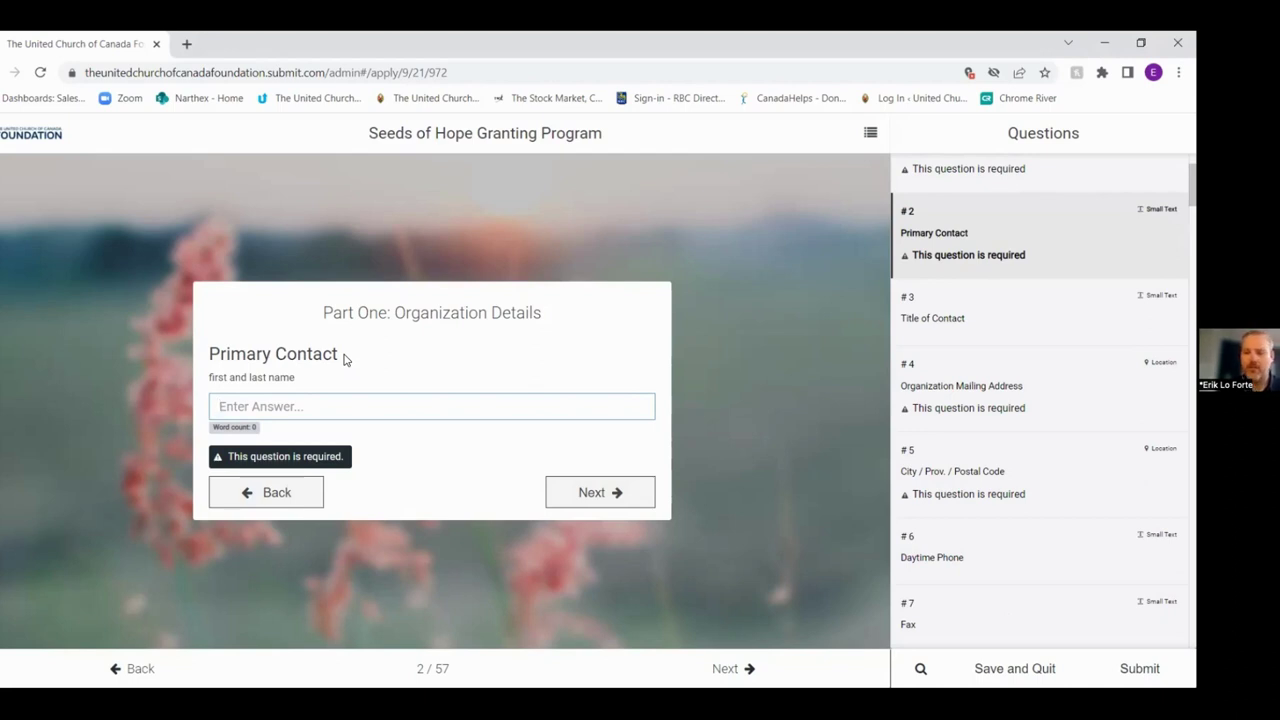
{"action": "left_click", "coordinate": [584, 495]}
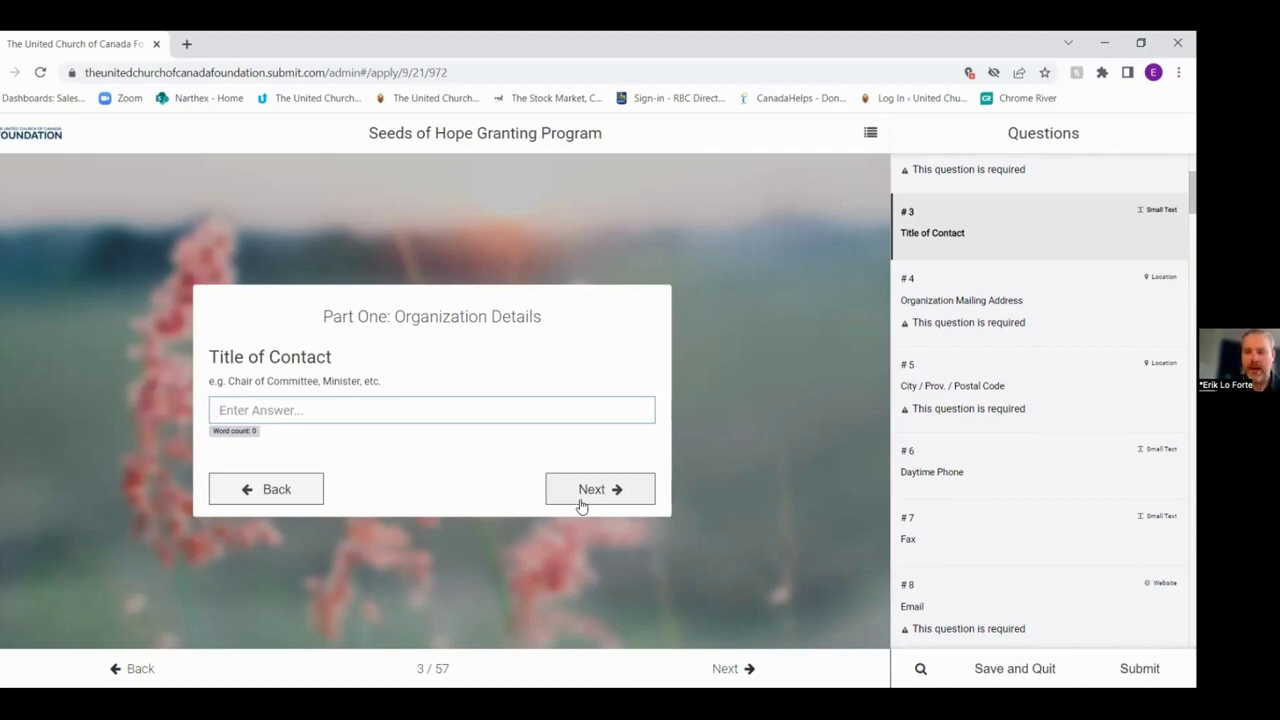
{"action": "left_click", "coordinate": [581, 504]}
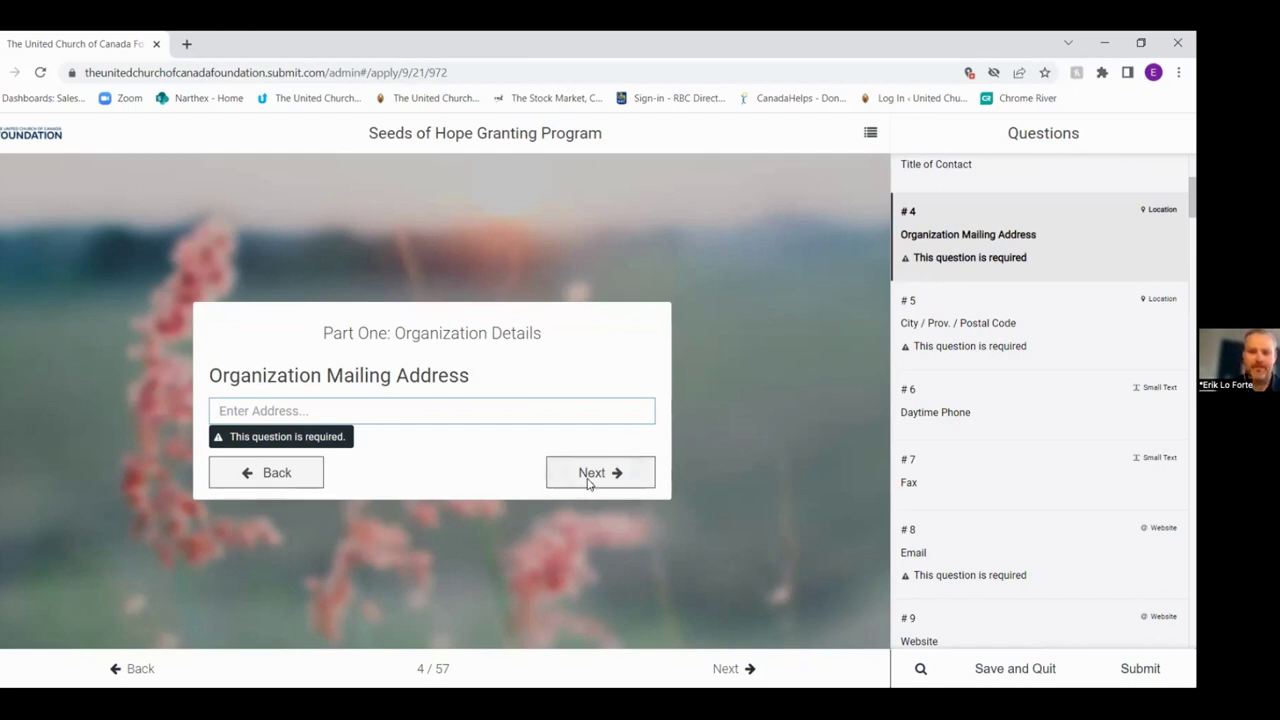
{"action": "left_click", "coordinate": [590, 483]}
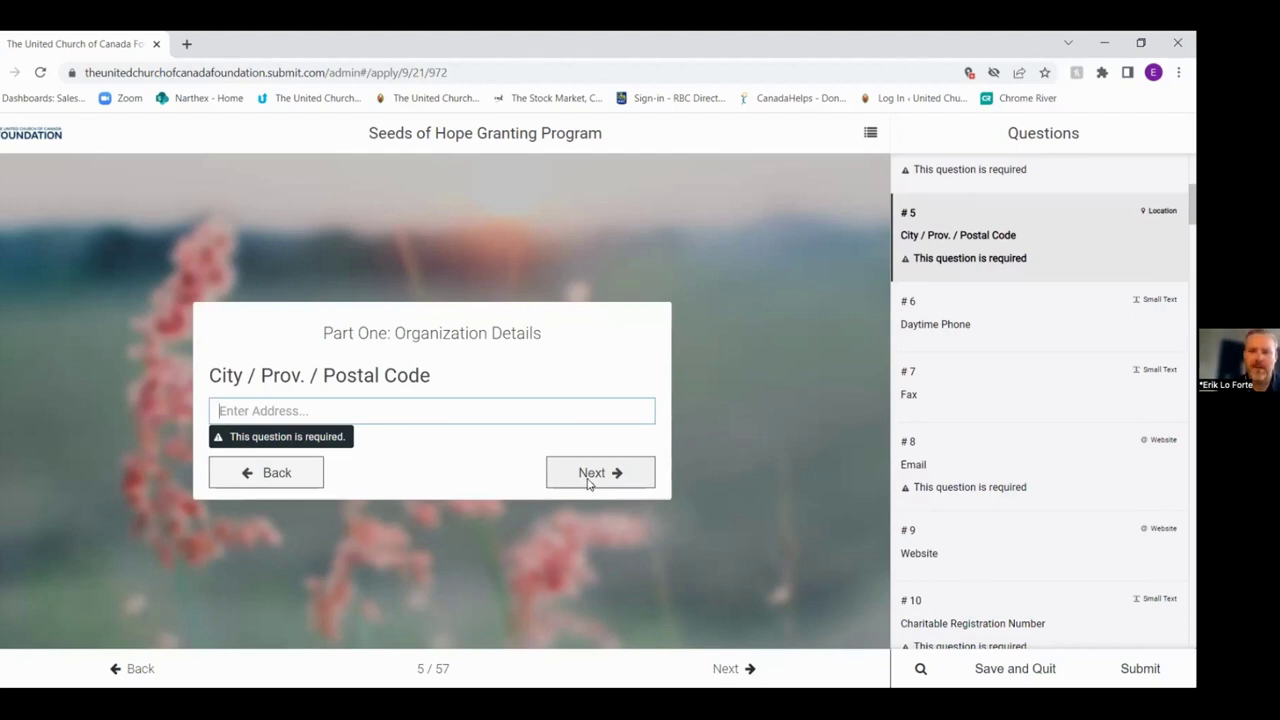
{"action": "left_click", "coordinate": [590, 476]}
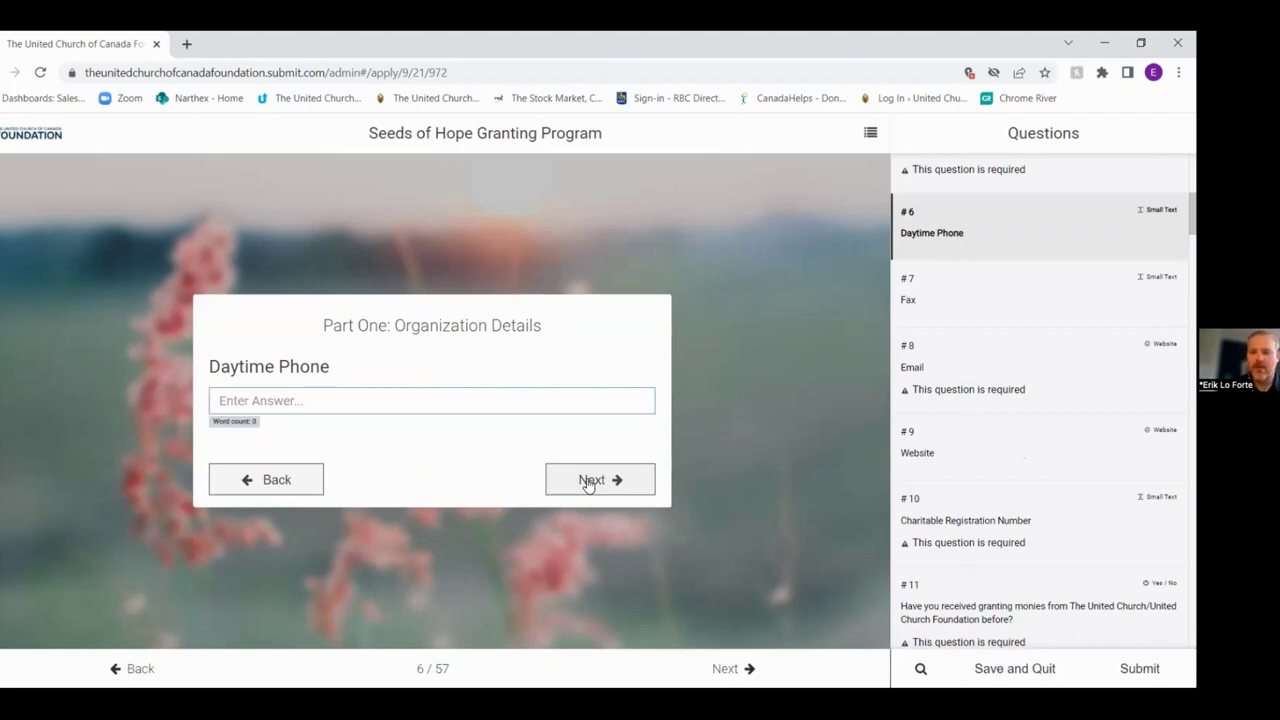
{"action": "left_click", "coordinate": [590, 481]}
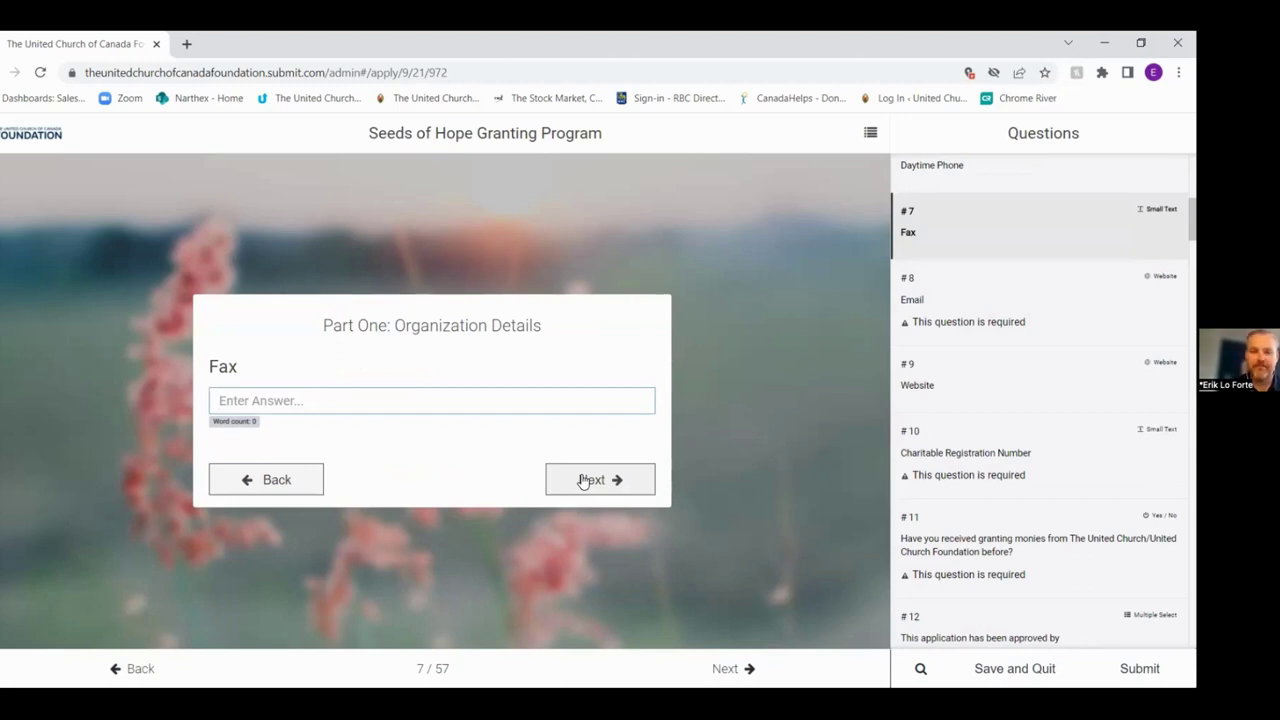
{"action": "left_click", "coordinate": [584, 481]}
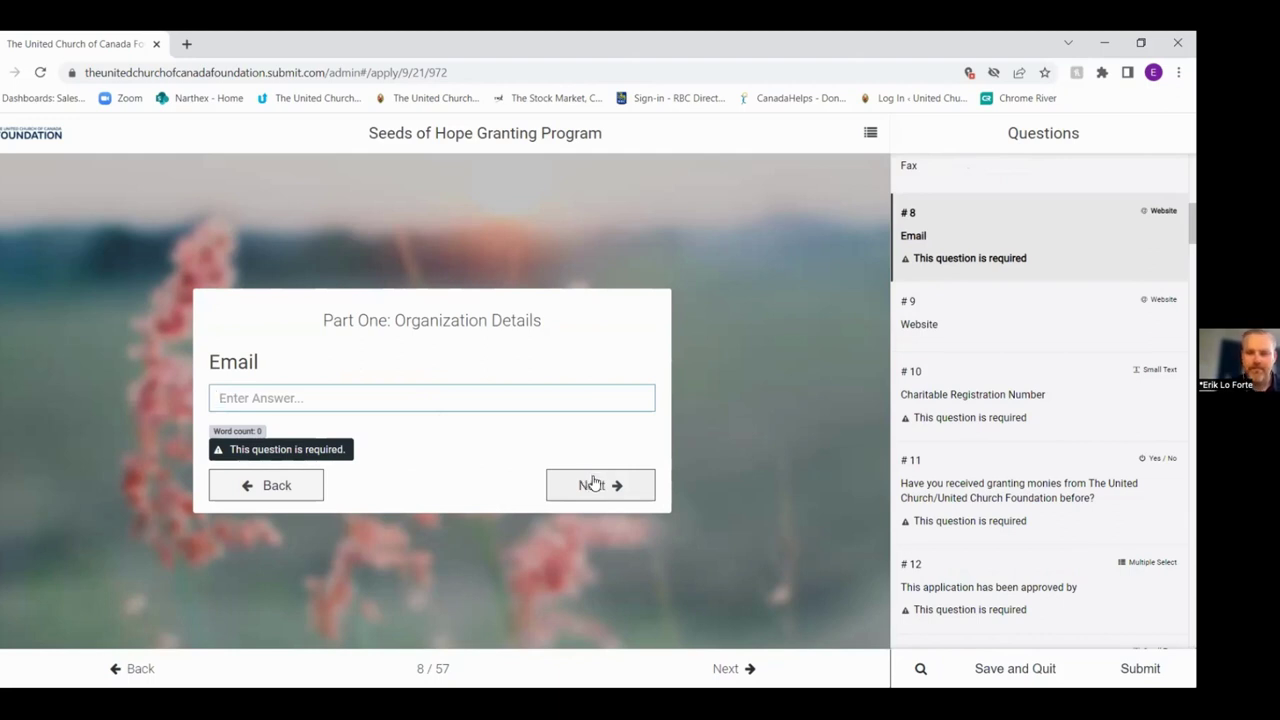
{"action": "left_click", "coordinate": [595, 484]}
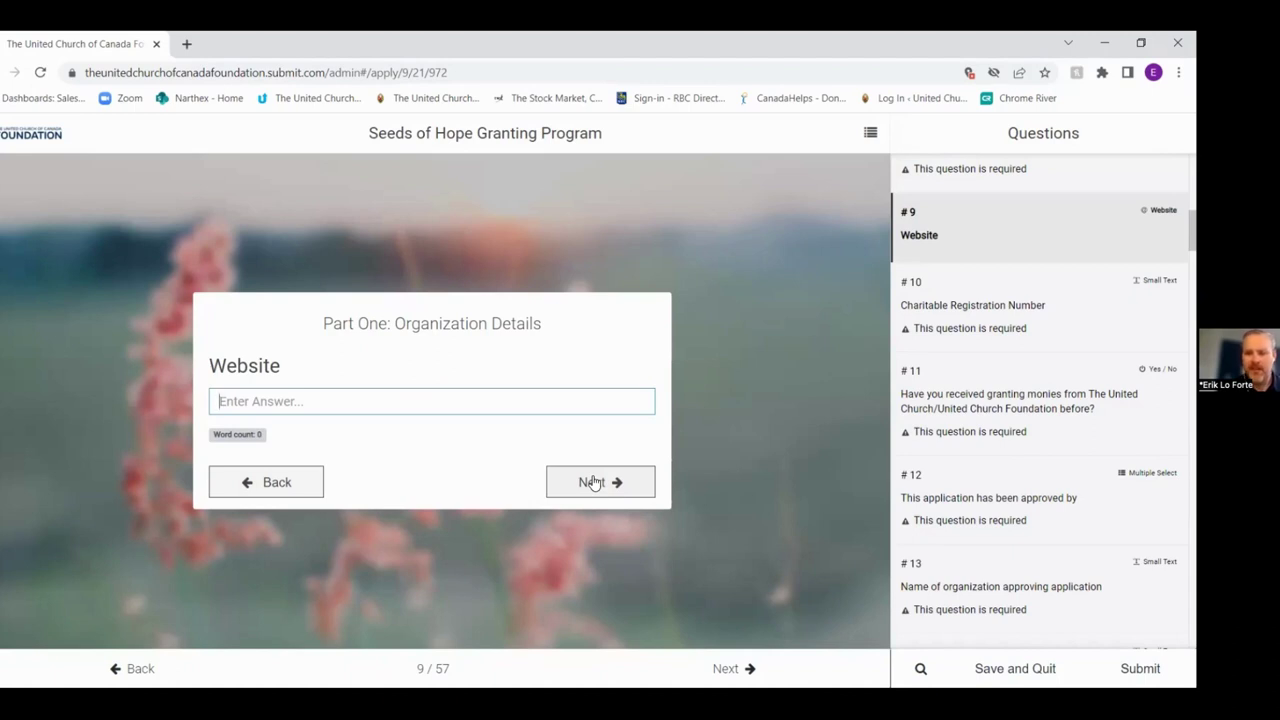
Step: Review the questions on the charitable registration number, previous United Church grants and who approved the application
{"action": "left_click", "coordinate": [593, 483]}
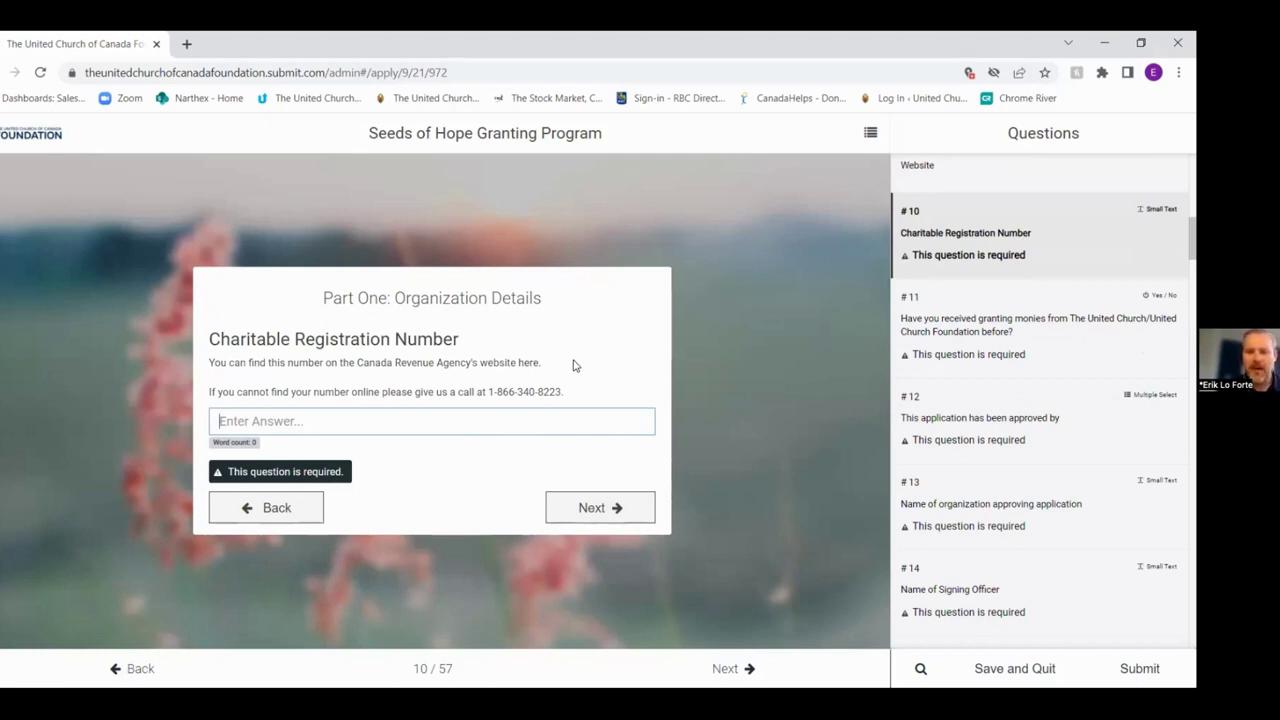
{"action": "left_click", "coordinate": [590, 507]}
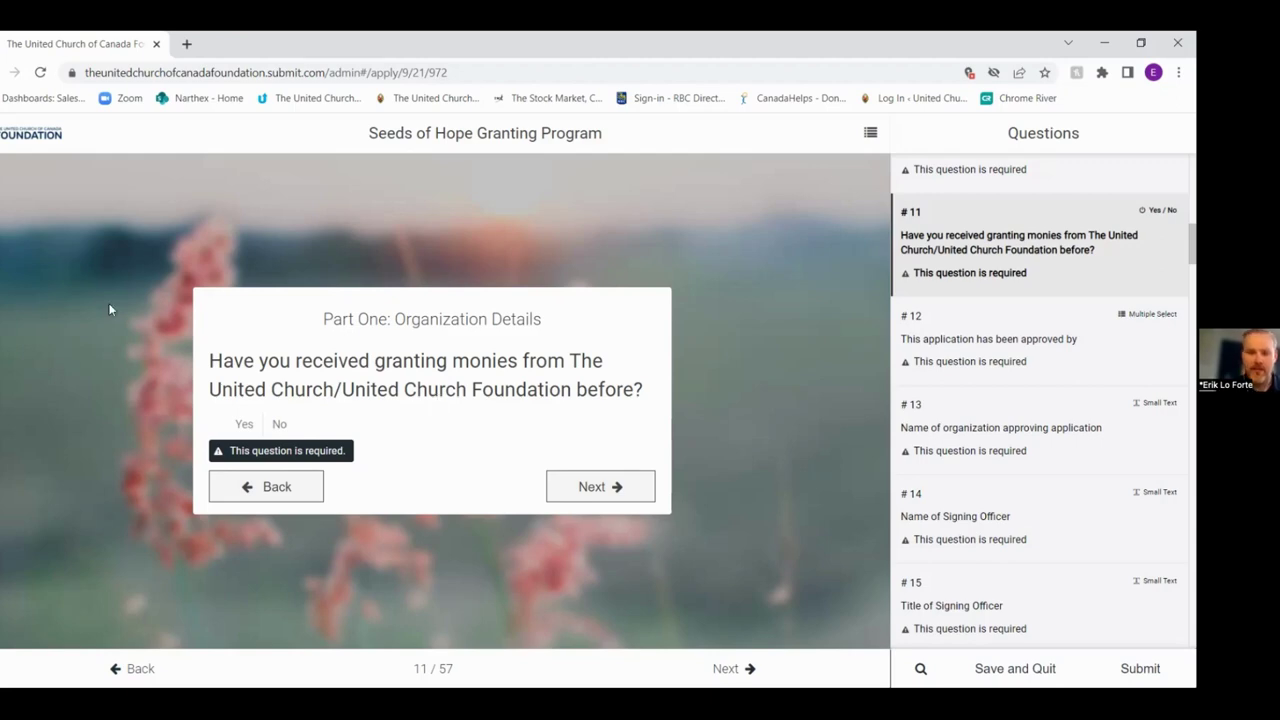
{"action": "left_click", "coordinate": [570, 486]}
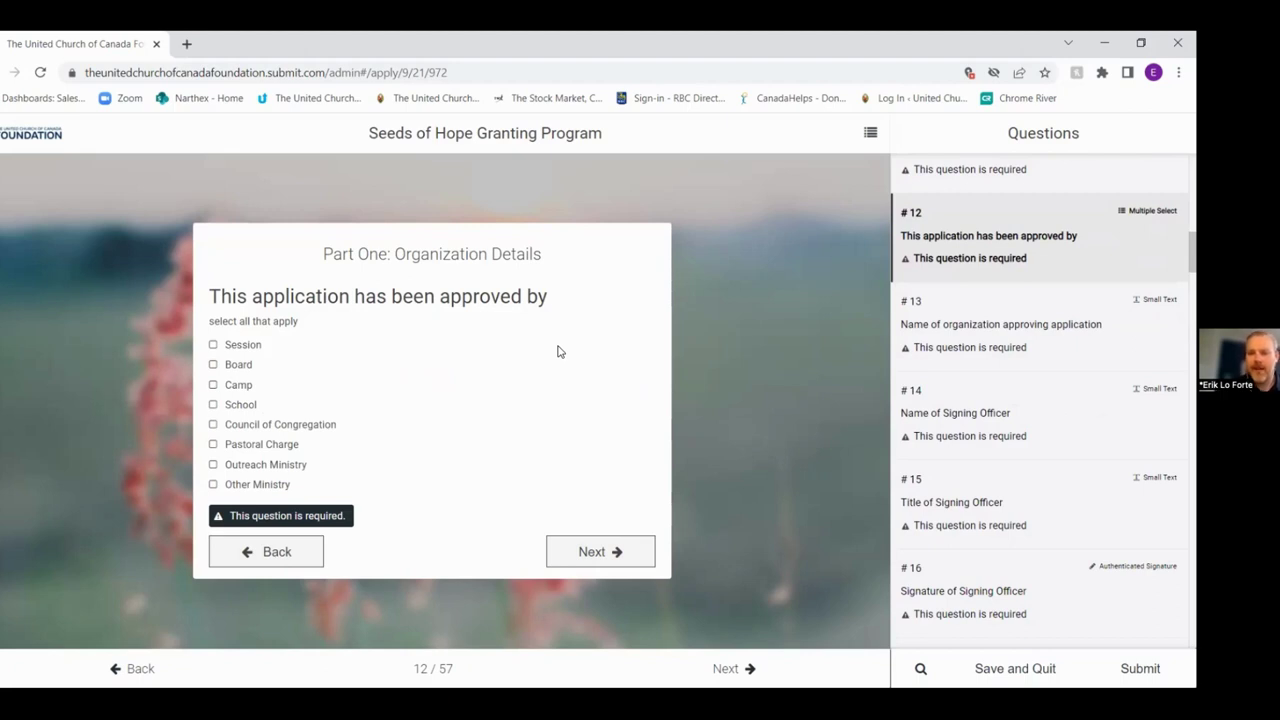
Step: Review the approving organization, signing officer name, title and signature questions, and the application approval date, leaving them unchanged
{"action": "left_click", "coordinate": [596, 551]}
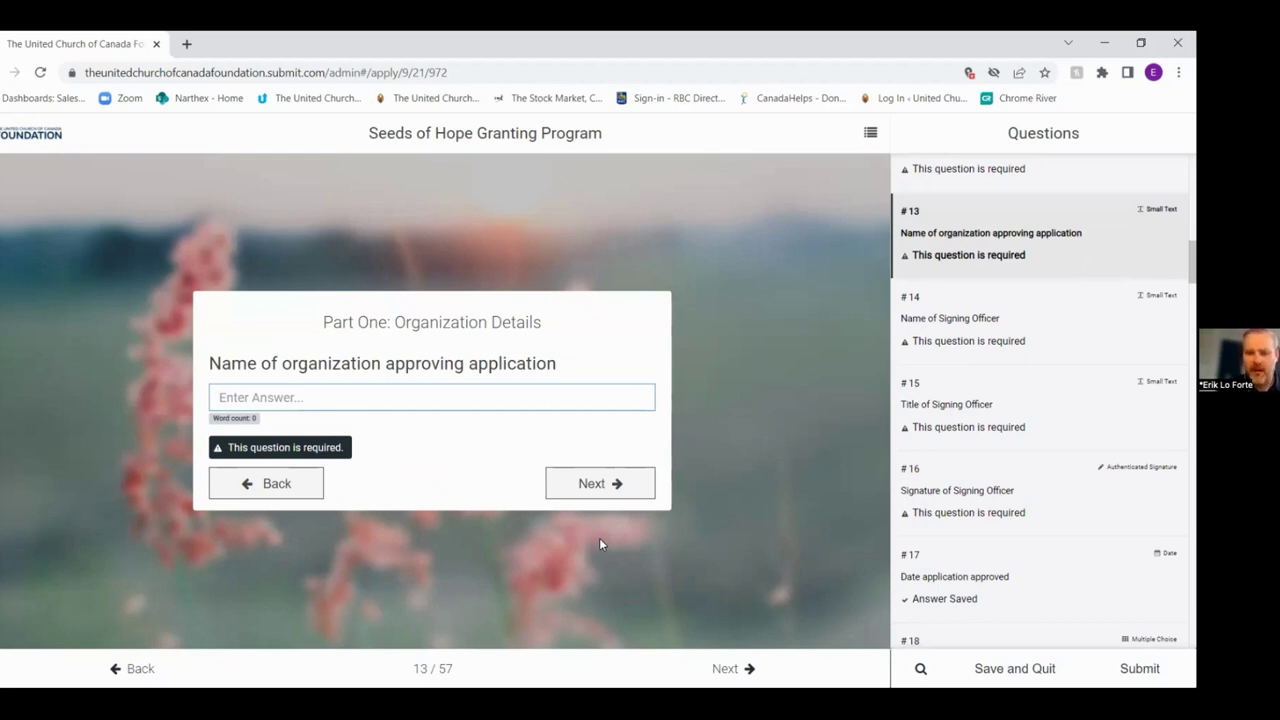
{"action": "left_click", "coordinate": [603, 484]}
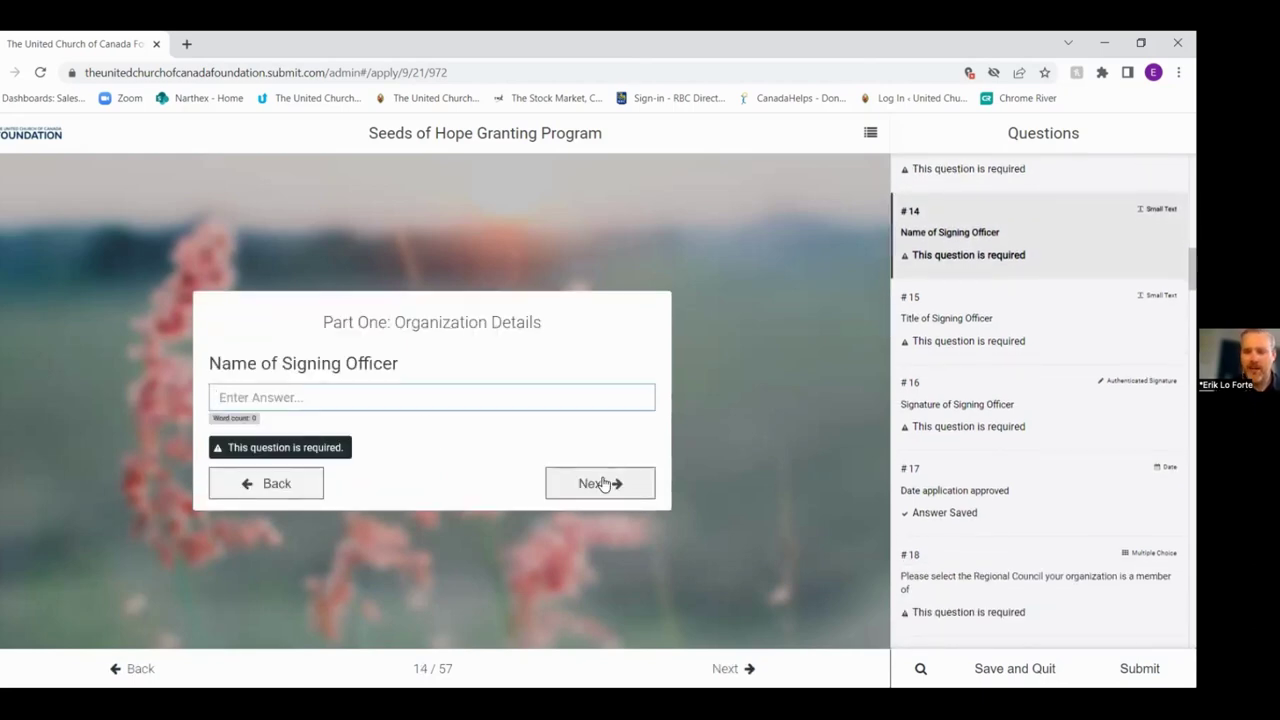
{"action": "left_click", "coordinate": [603, 484]}
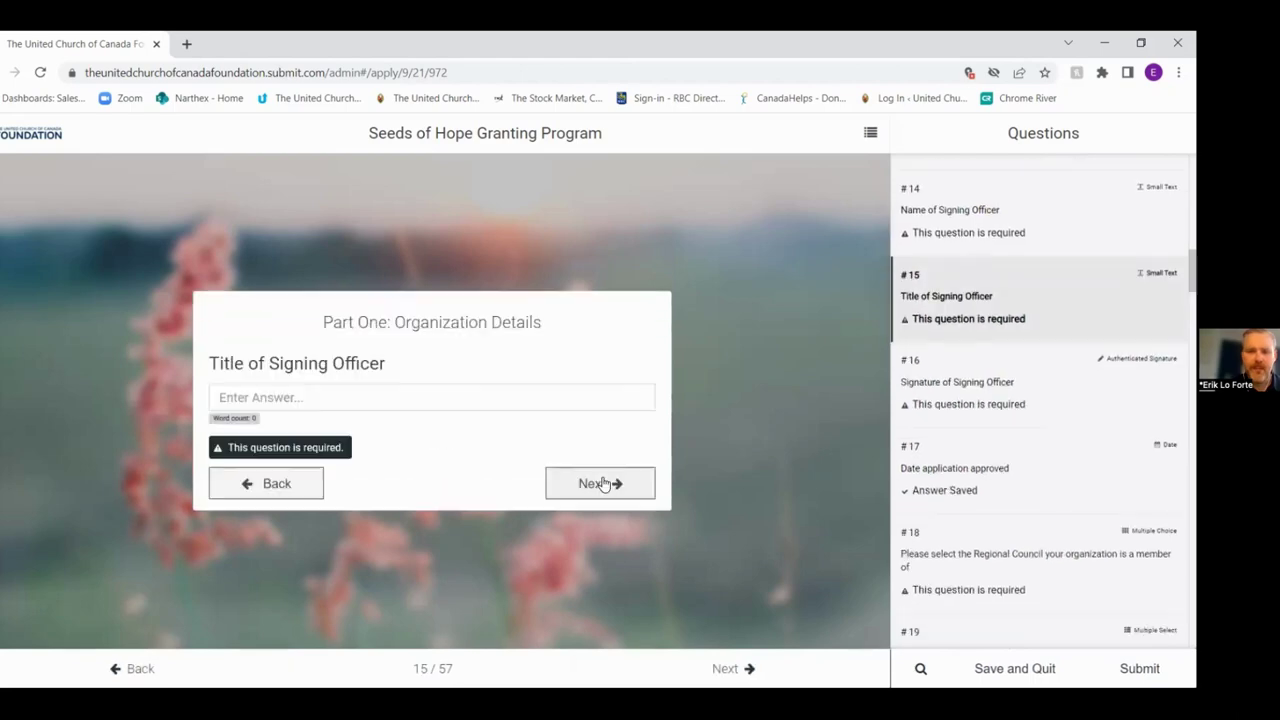
{"action": "left_click", "coordinate": [603, 484]}
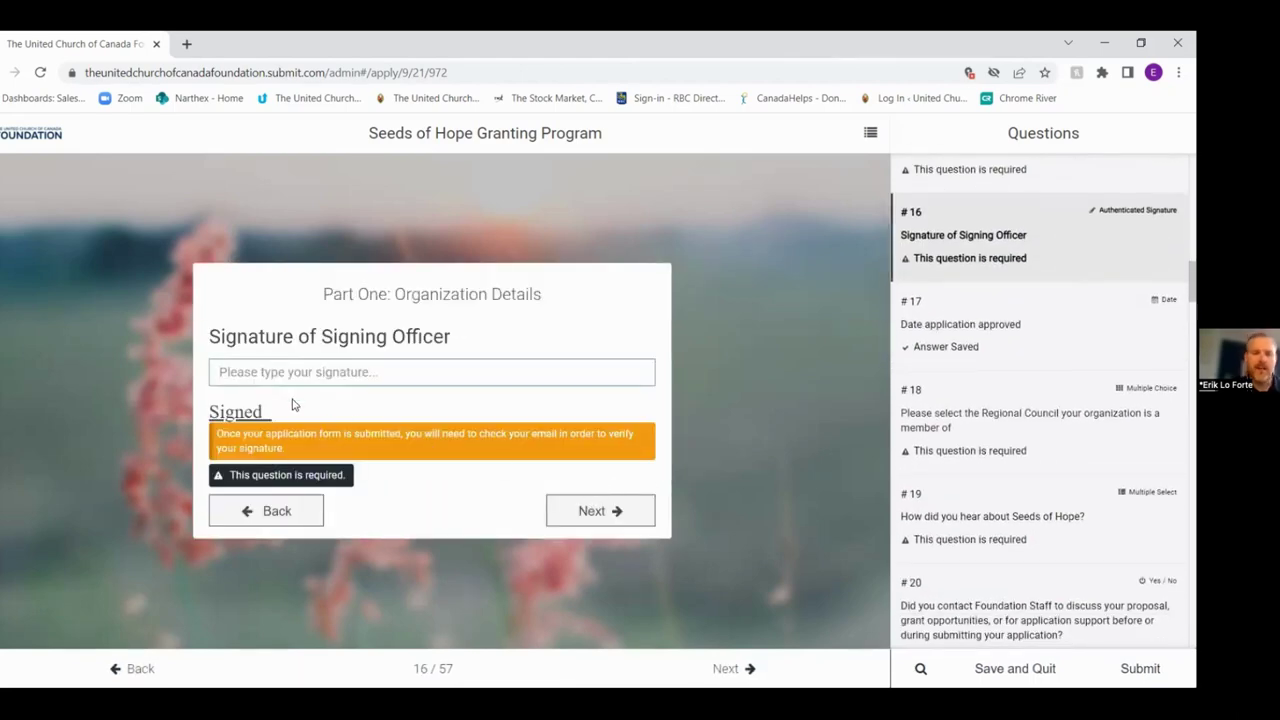
{"action": "left_click", "coordinate": [245, 371]}
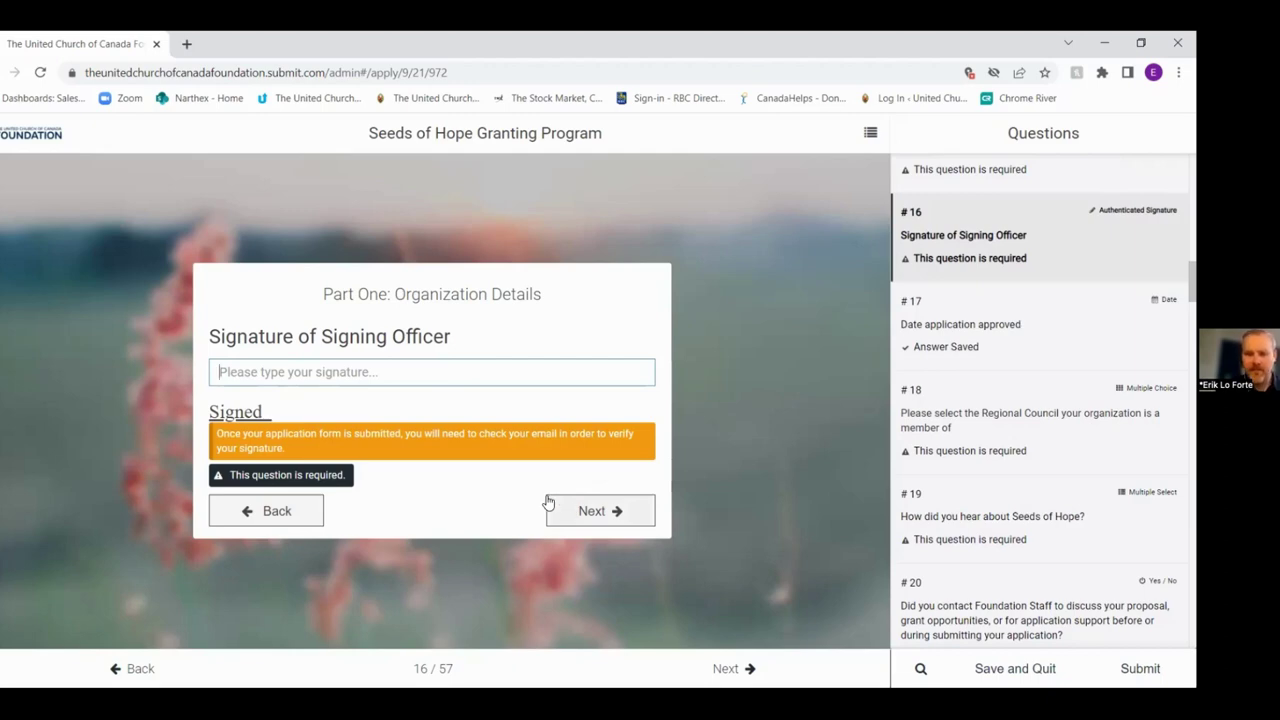
{"action": "left_click", "coordinate": [576, 512]}
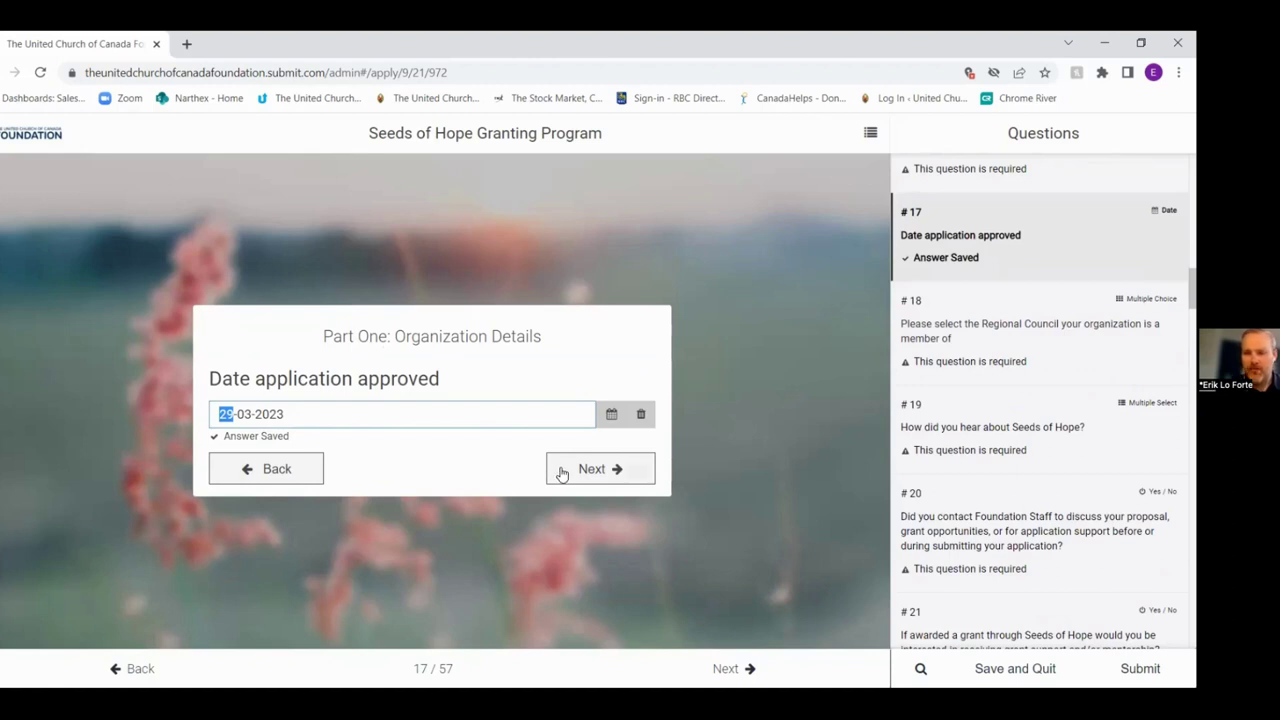
Step: Review the questions on Regional Council, how the applicant heard about Seeds of Hope, Foundation Staff contact and interest in mentorship
{"action": "left_click", "coordinate": [569, 470]}
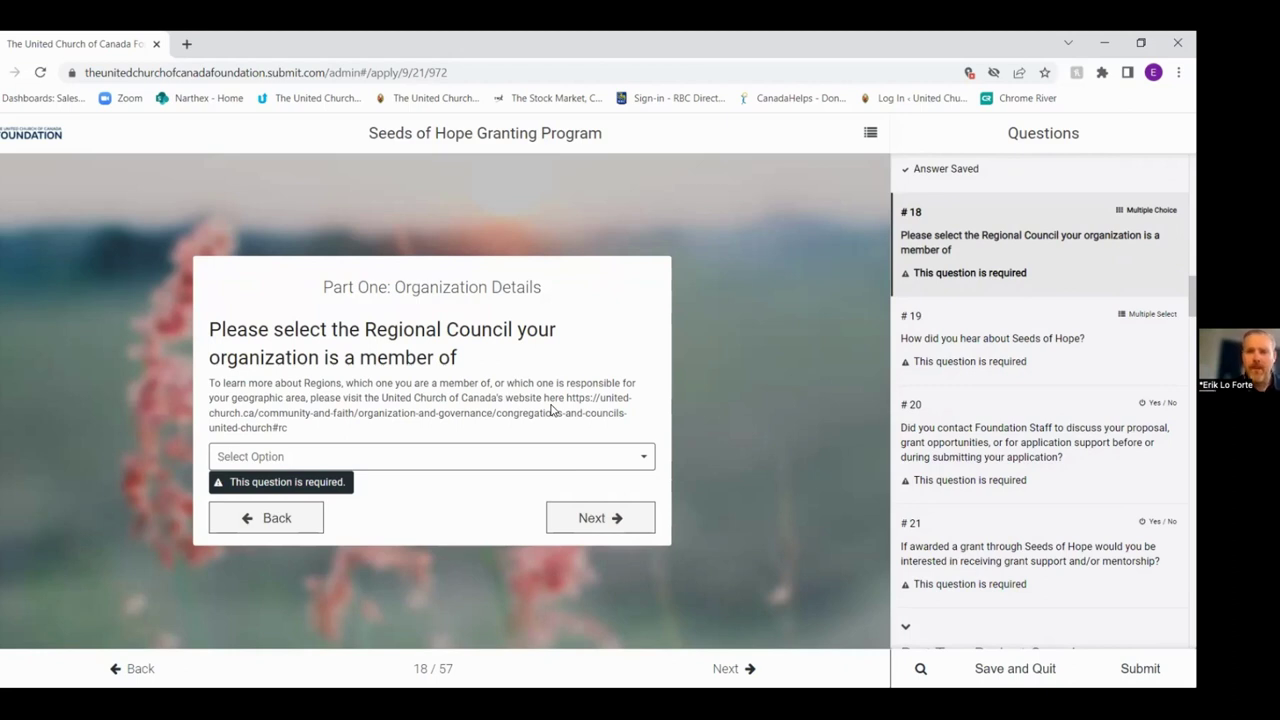
{"action": "left_click", "coordinate": [562, 516]}
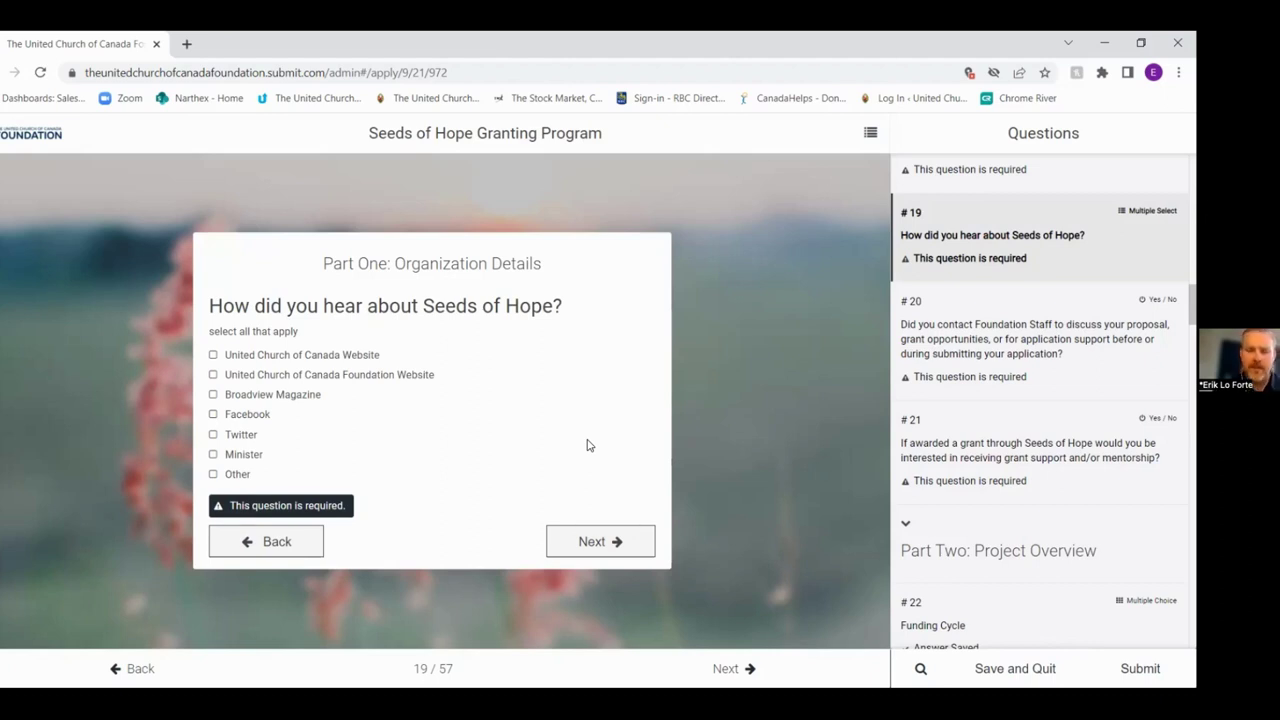
{"action": "left_click", "coordinate": [586, 534]}
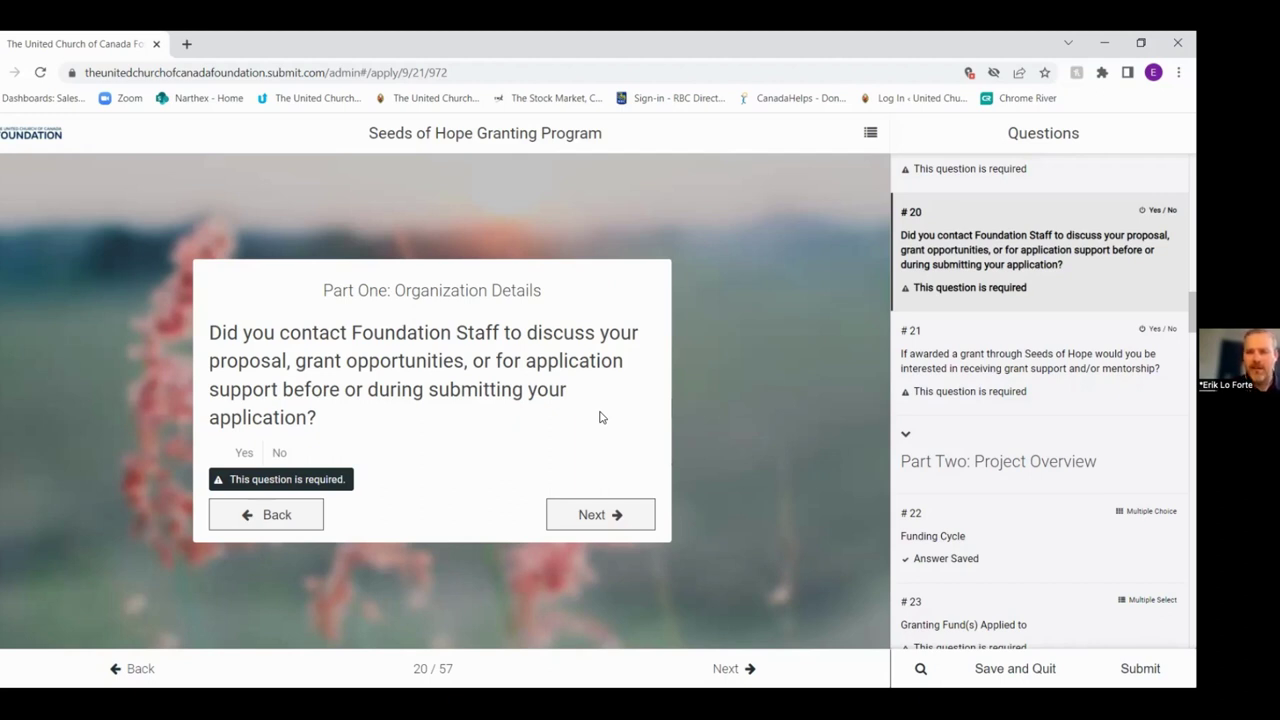
{"action": "left_click", "coordinate": [577, 516]}
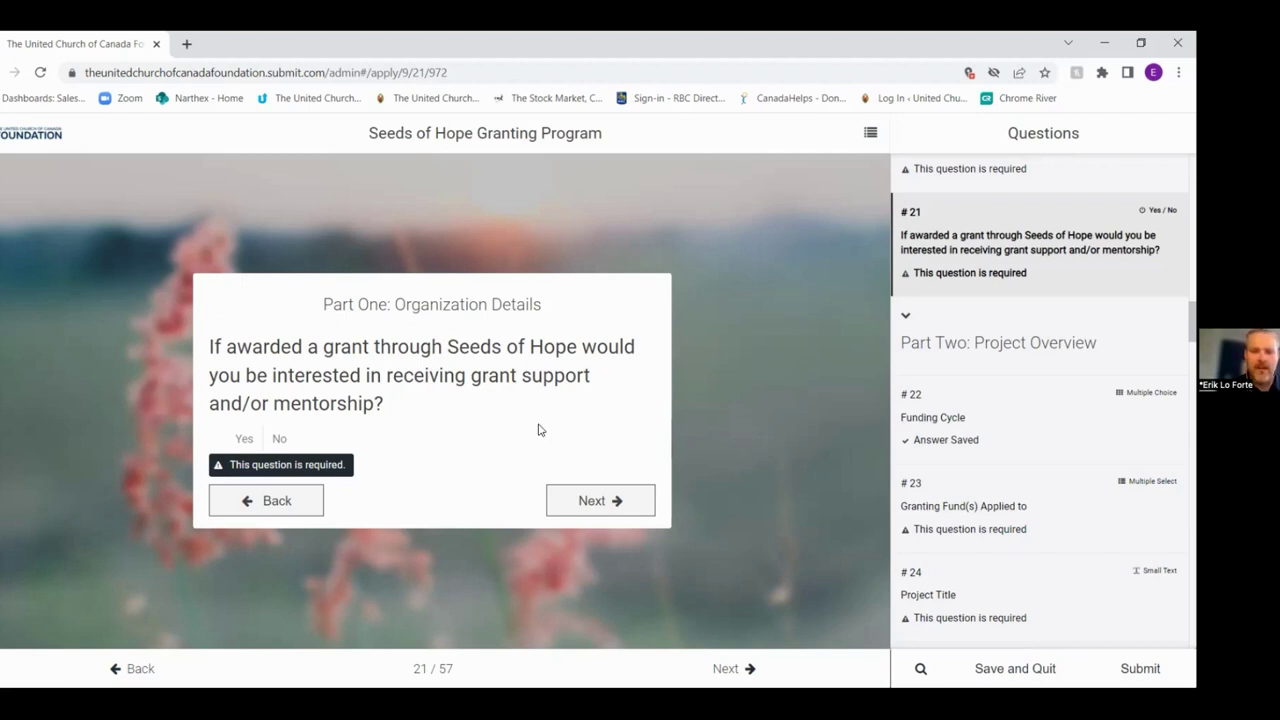
Step: Go to the Funding Cycle question in Part Two: Project Overview and choose Spring
{"action": "left_click", "coordinate": [594, 499]}
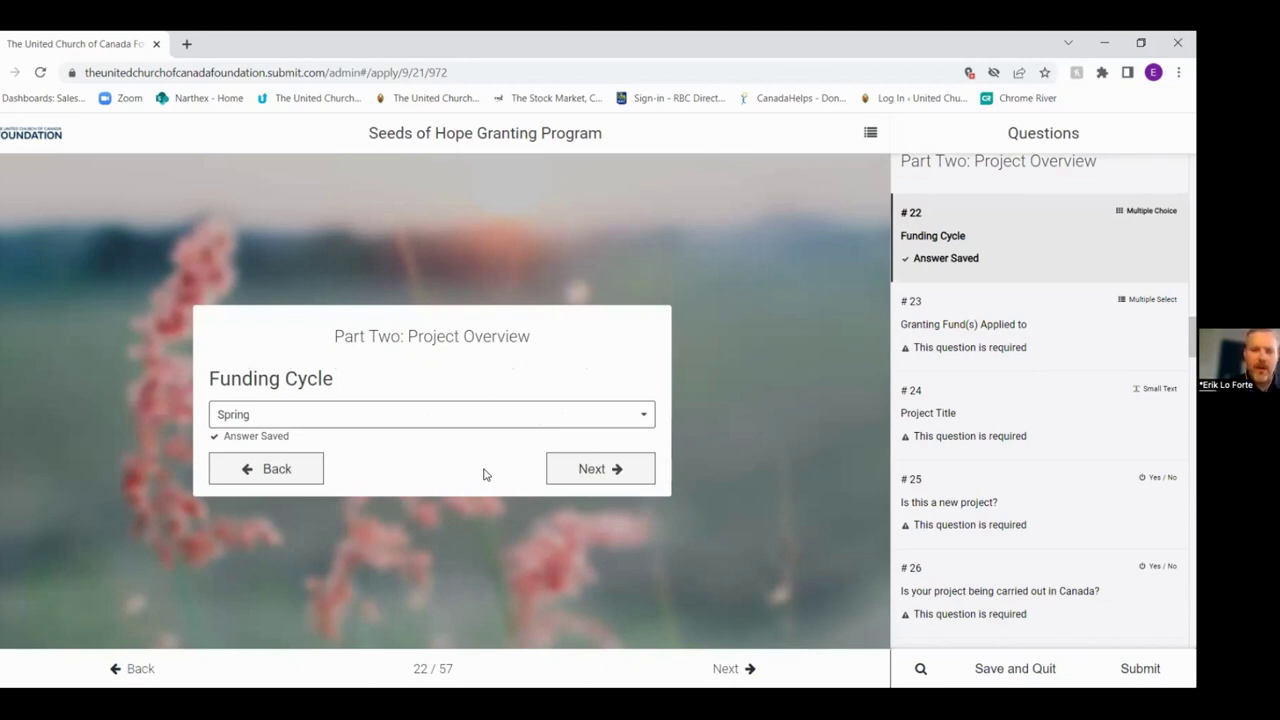
{"action": "left_click", "coordinate": [511, 412]}
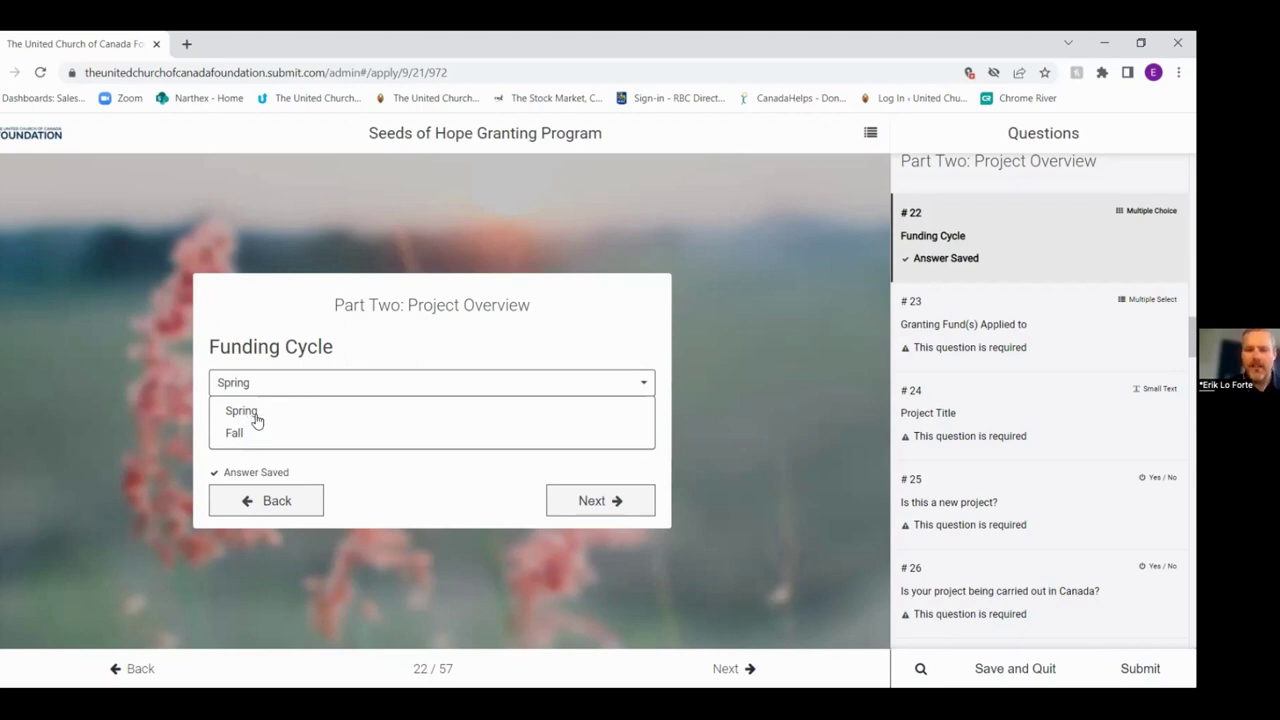
{"action": "left_click", "coordinate": [303, 420]}
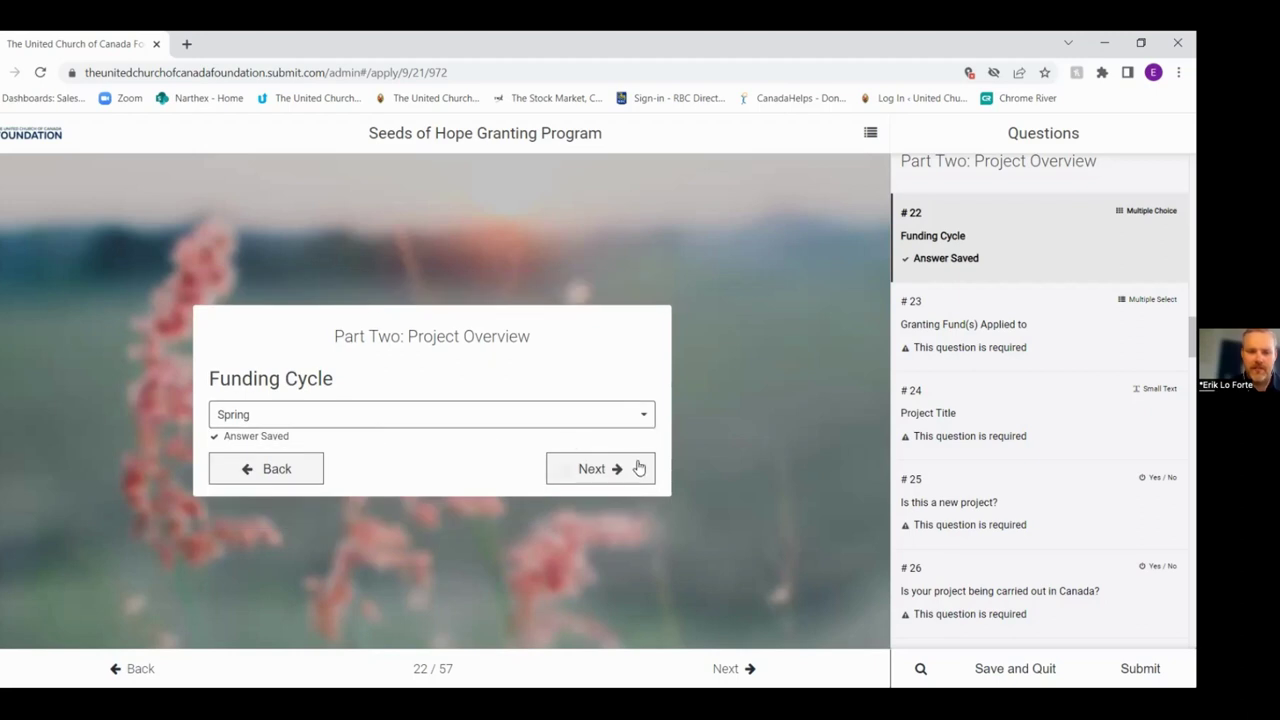
Step: Review the project overview questions from Granting Fund(s) Applied to through the Project Team Members table, leaving the answers unchanged
{"action": "left_click", "coordinate": [636, 467]}
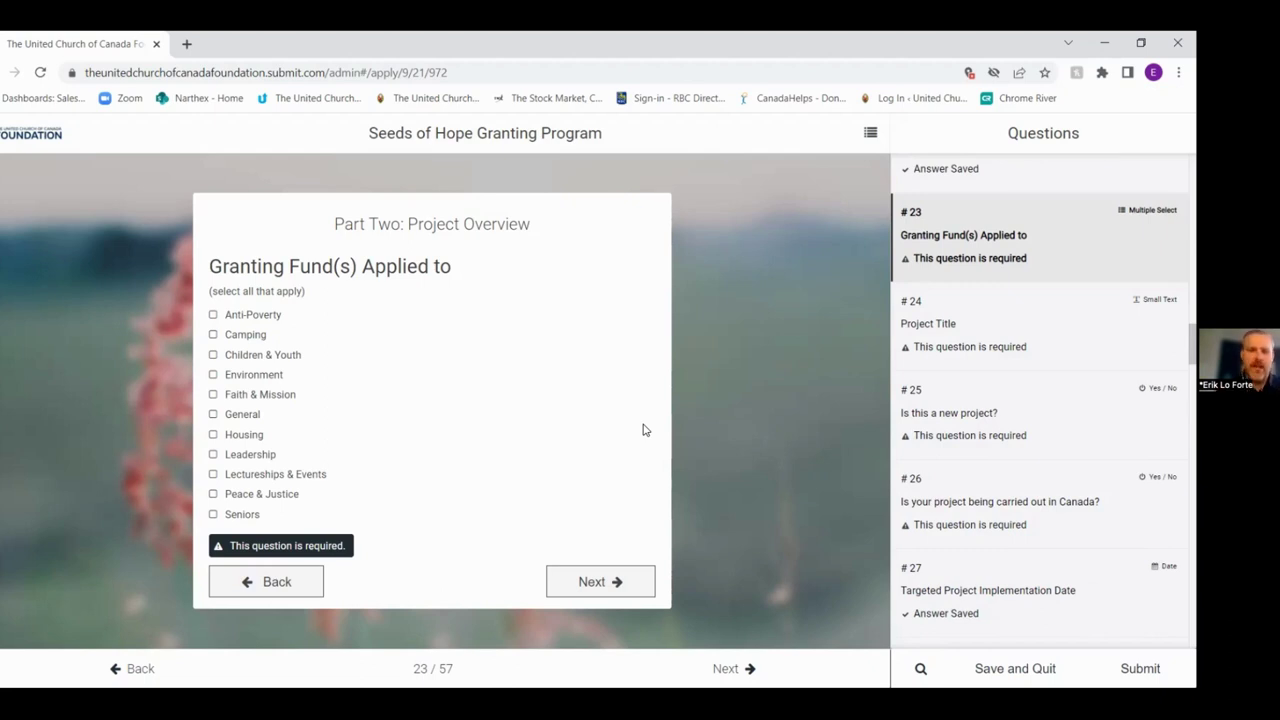
{"action": "left_click", "coordinate": [590, 583]}
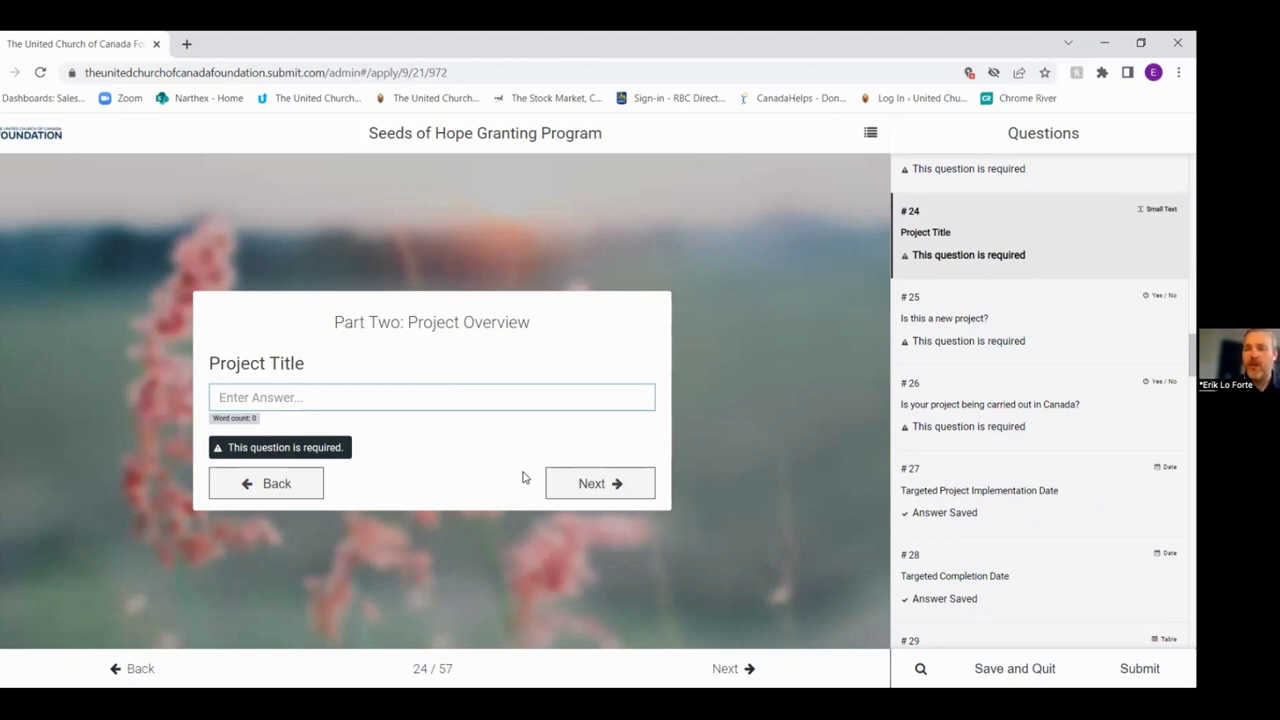
{"action": "left_click", "coordinate": [582, 485]}
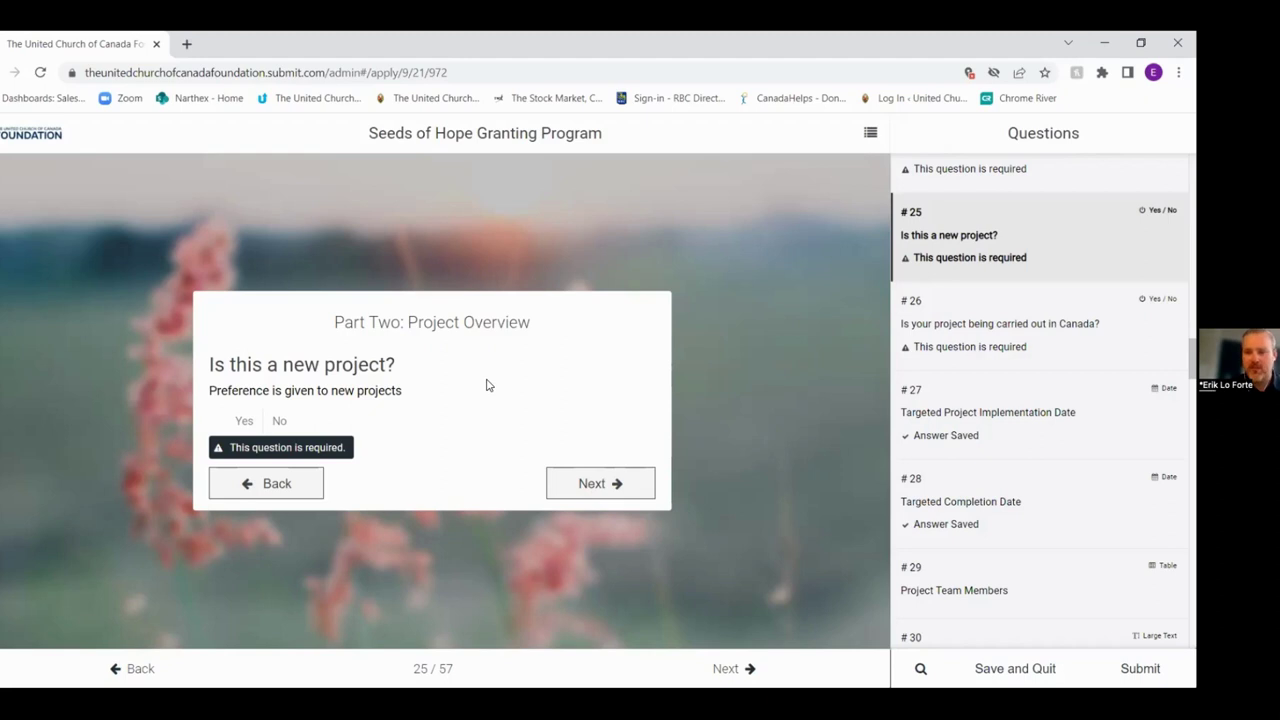
{"action": "left_click", "coordinate": [580, 481]}
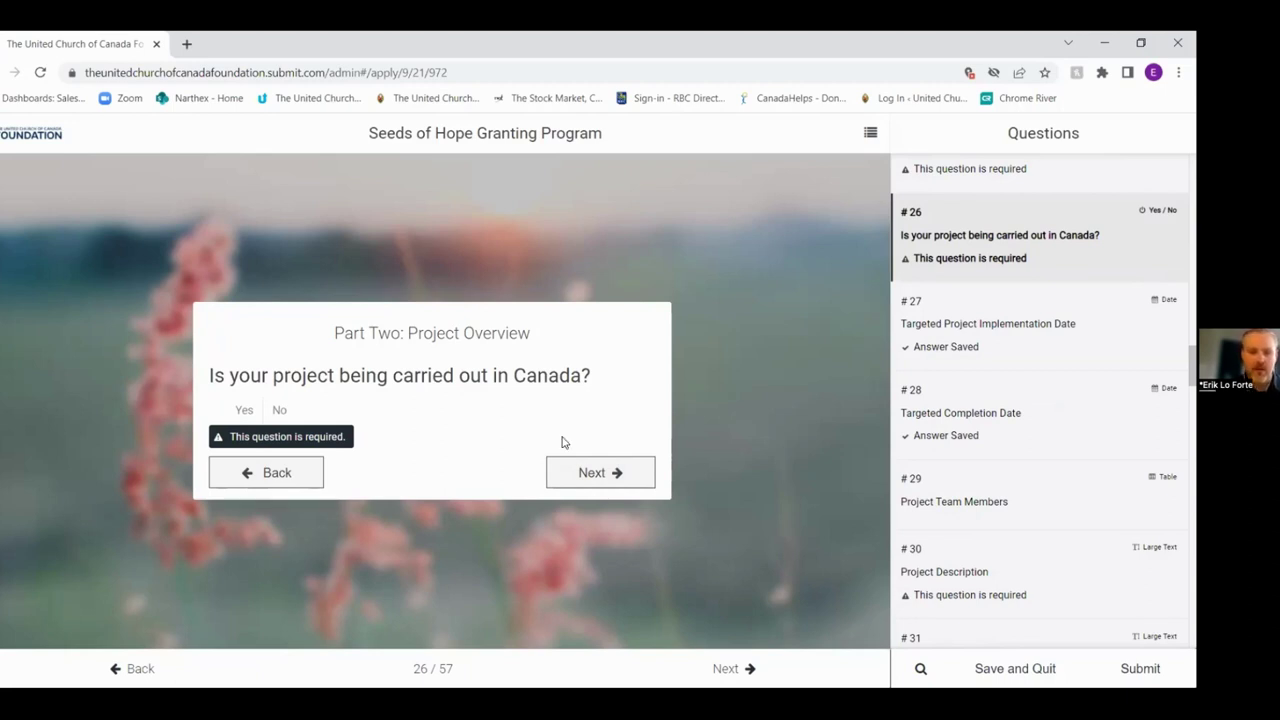
{"action": "left_click", "coordinate": [583, 482]}
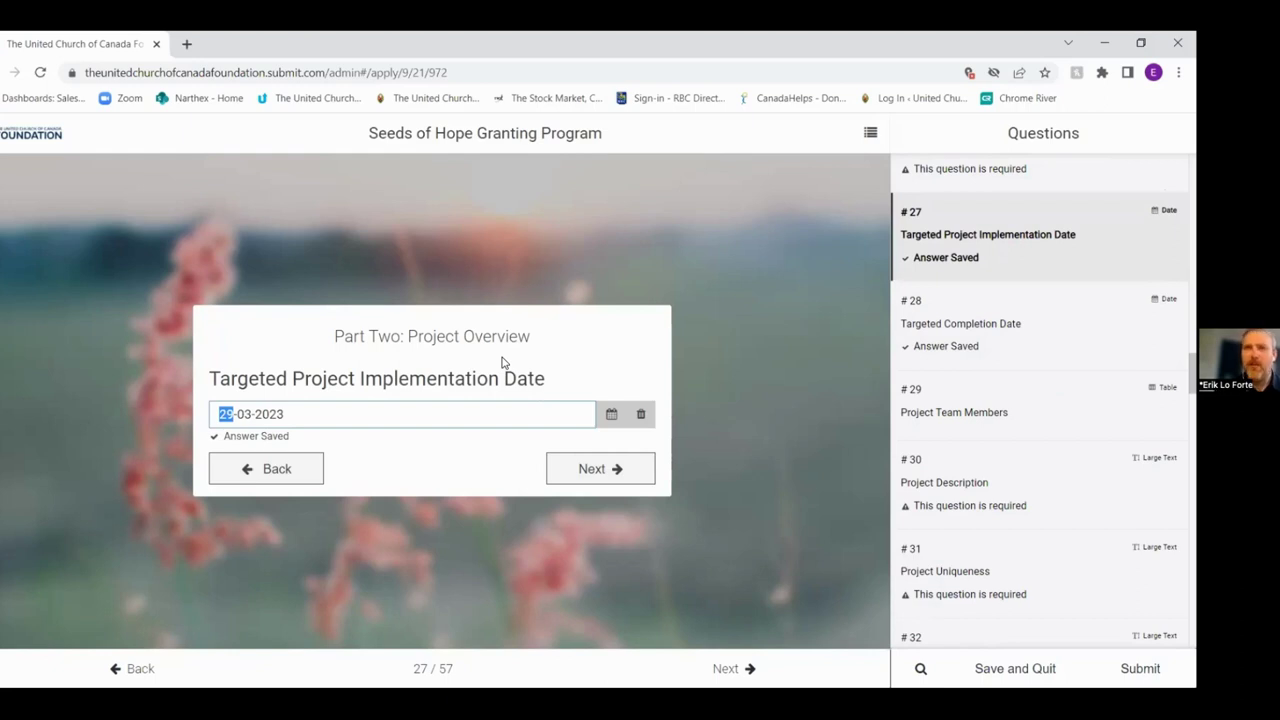
{"action": "left_click", "coordinate": [602, 468]}
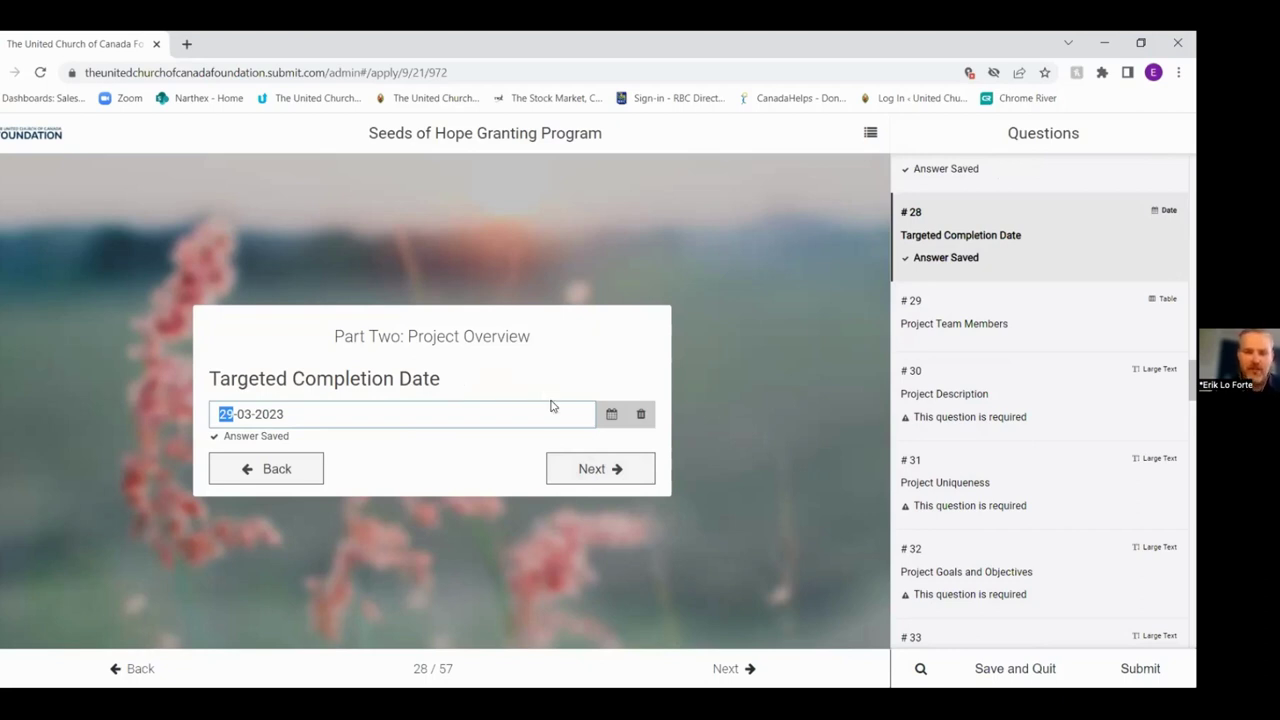
{"action": "left_click", "coordinate": [574, 464]}
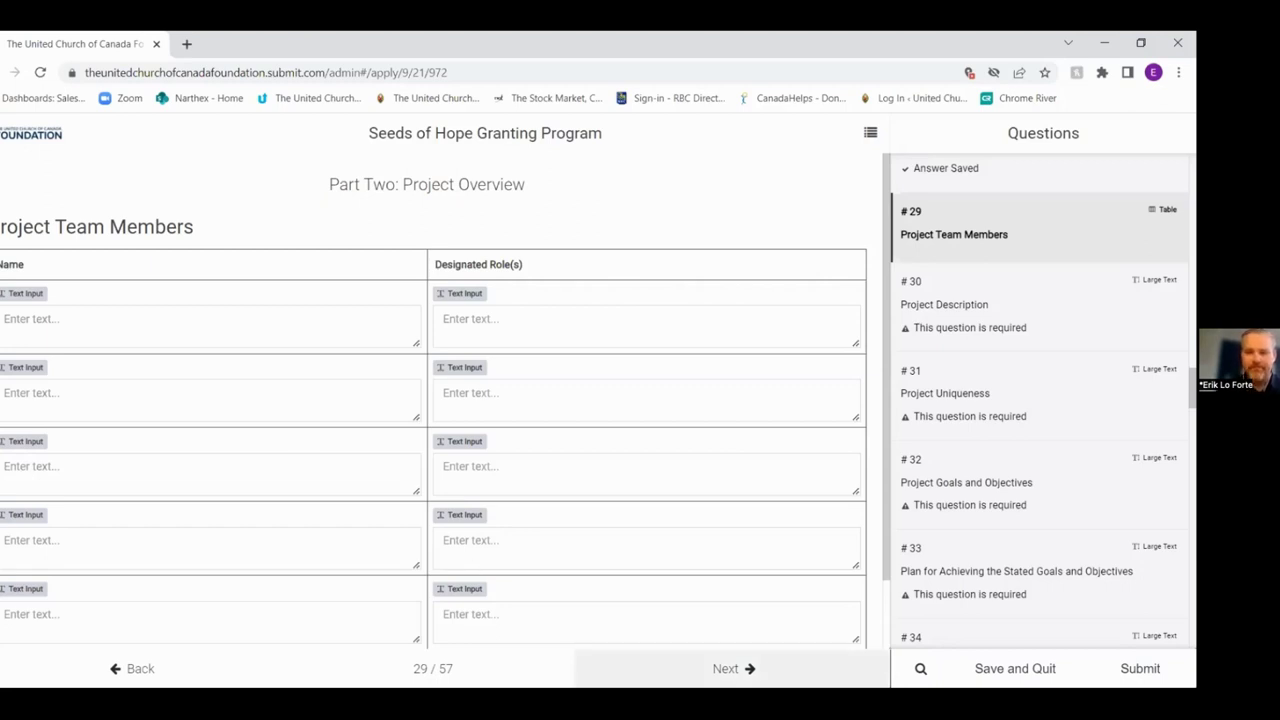
Step: Review the Project Description, Project Uniqueness, Project Goals and Objectives, and Plan for Achieving the Stated Goals and Objectives questions
{"action": "left_click", "coordinate": [727, 668]}
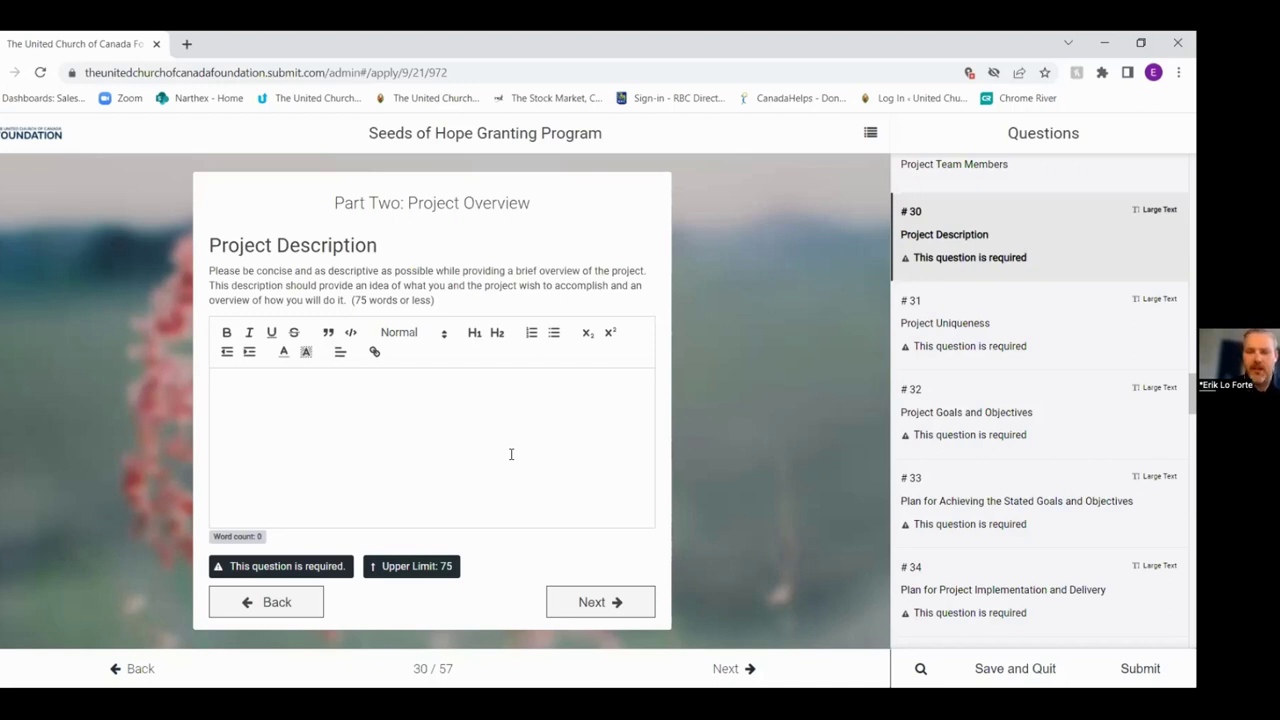
{"action": "left_click", "coordinate": [589, 602]}
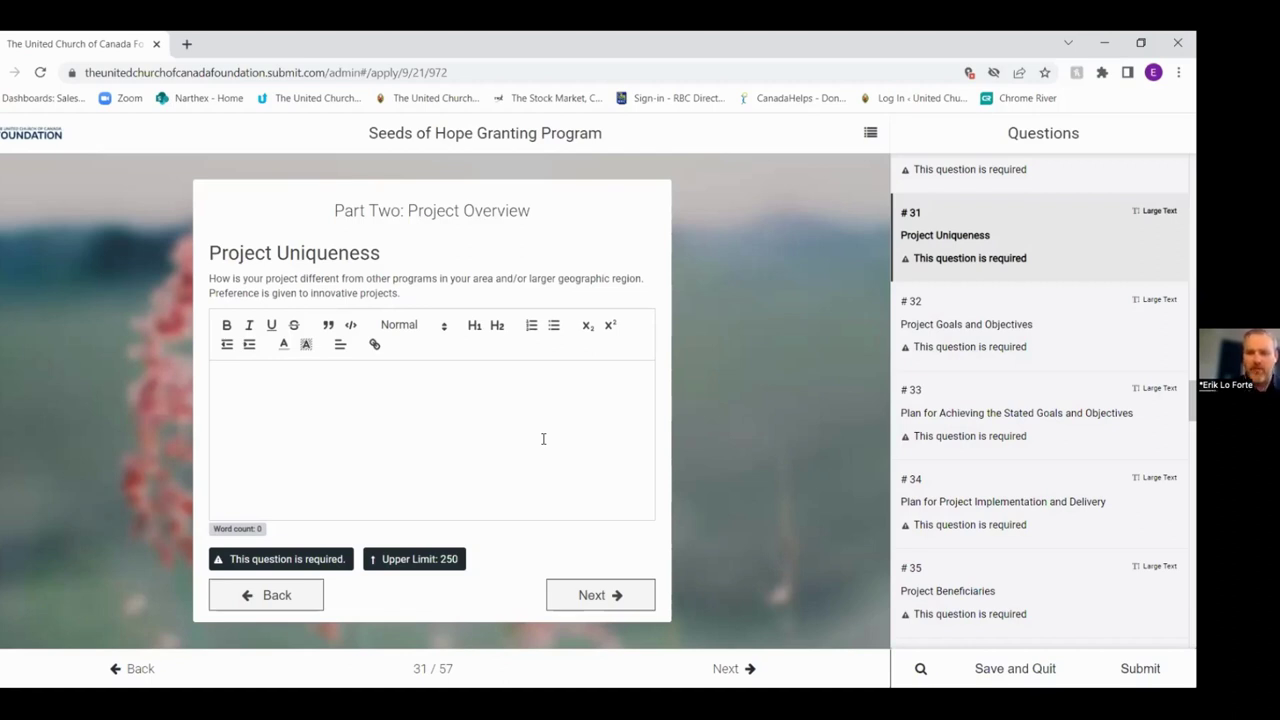
{"action": "left_click", "coordinate": [590, 595]}
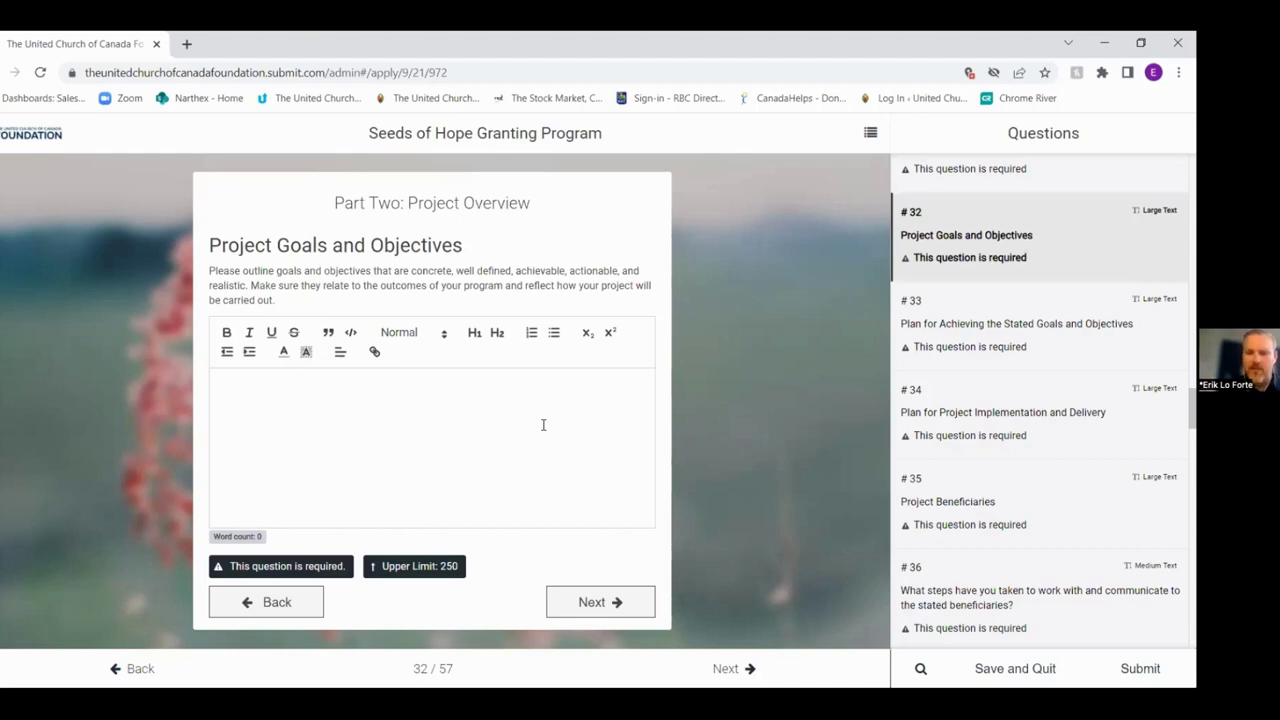
{"action": "left_click", "coordinate": [597, 600]}
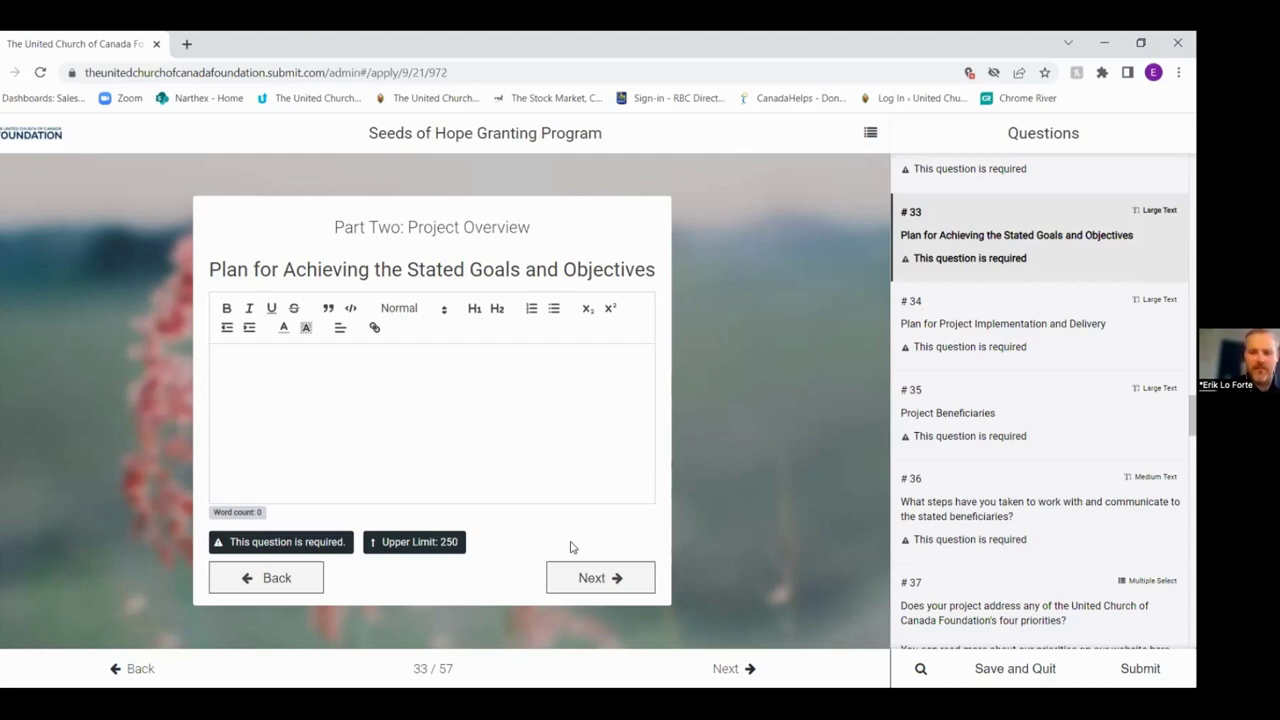
Step: Review the Part Two questions from Plan for Project Implementation and Delivery through the UN Sustainable Development Goals list, leaving them unanswered
{"action": "left_click", "coordinate": [573, 578]}
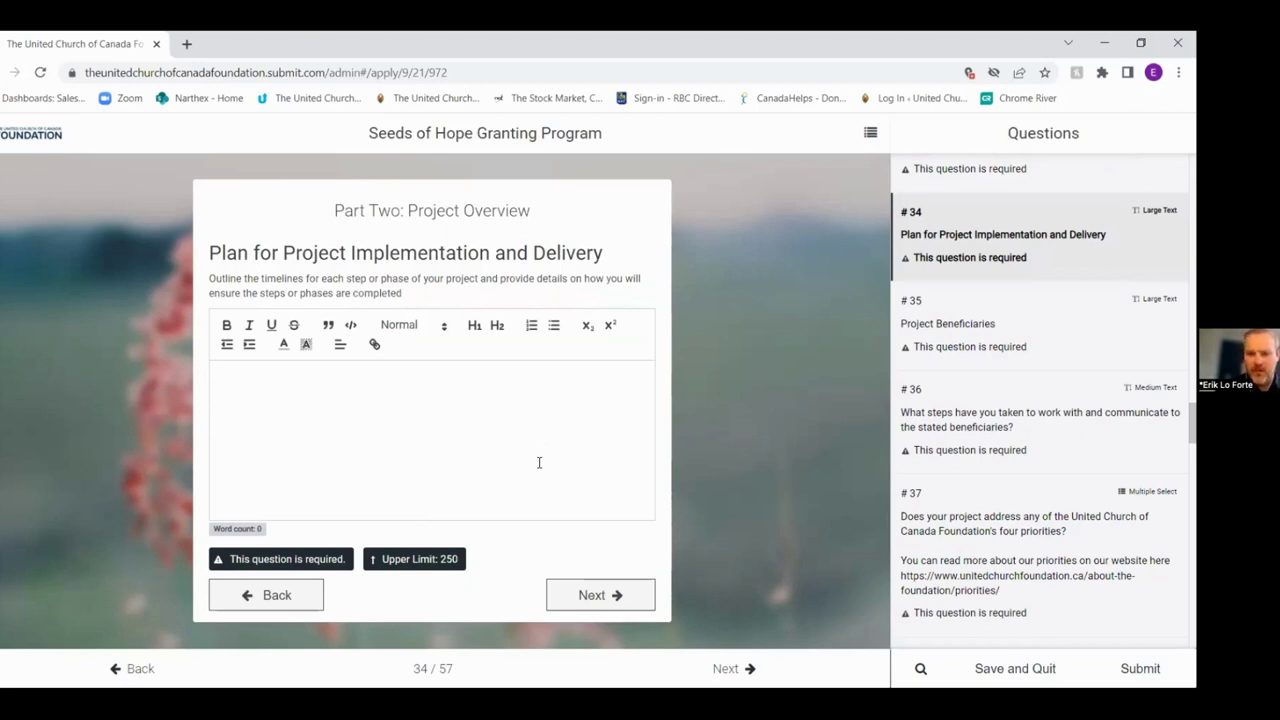
{"action": "left_click", "coordinate": [600, 598]}
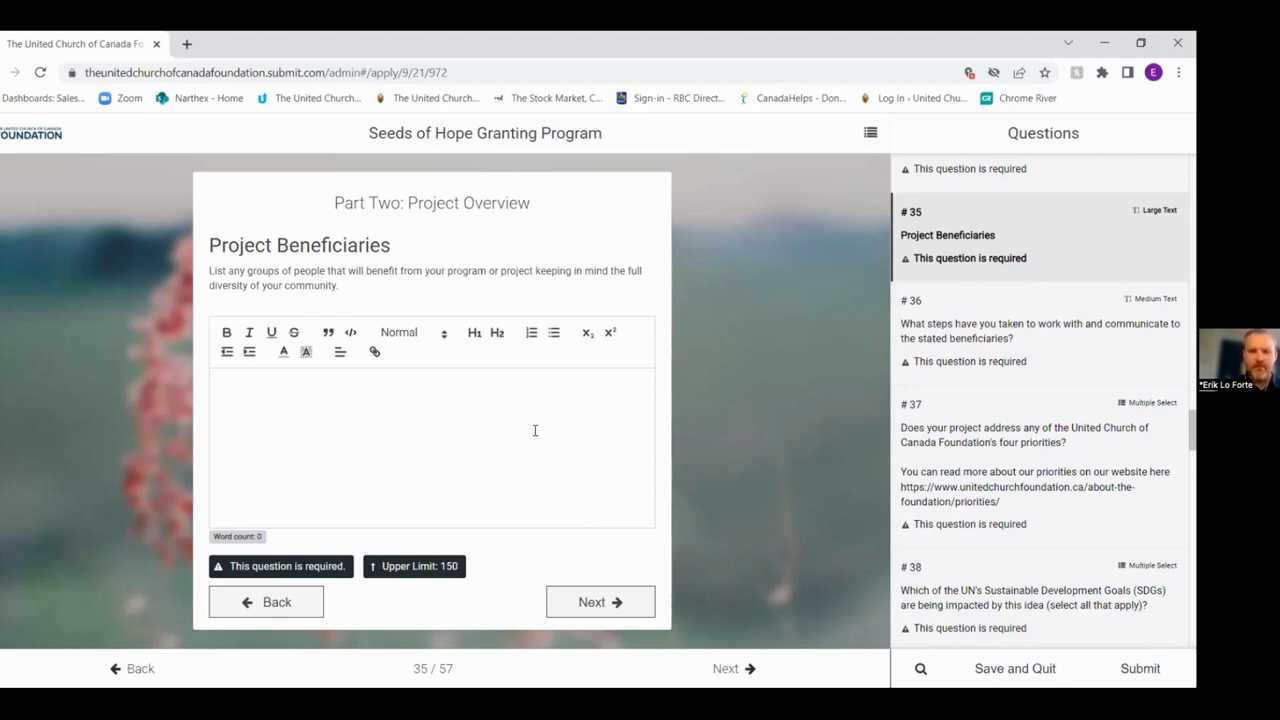
{"action": "left_click", "coordinate": [590, 602]}
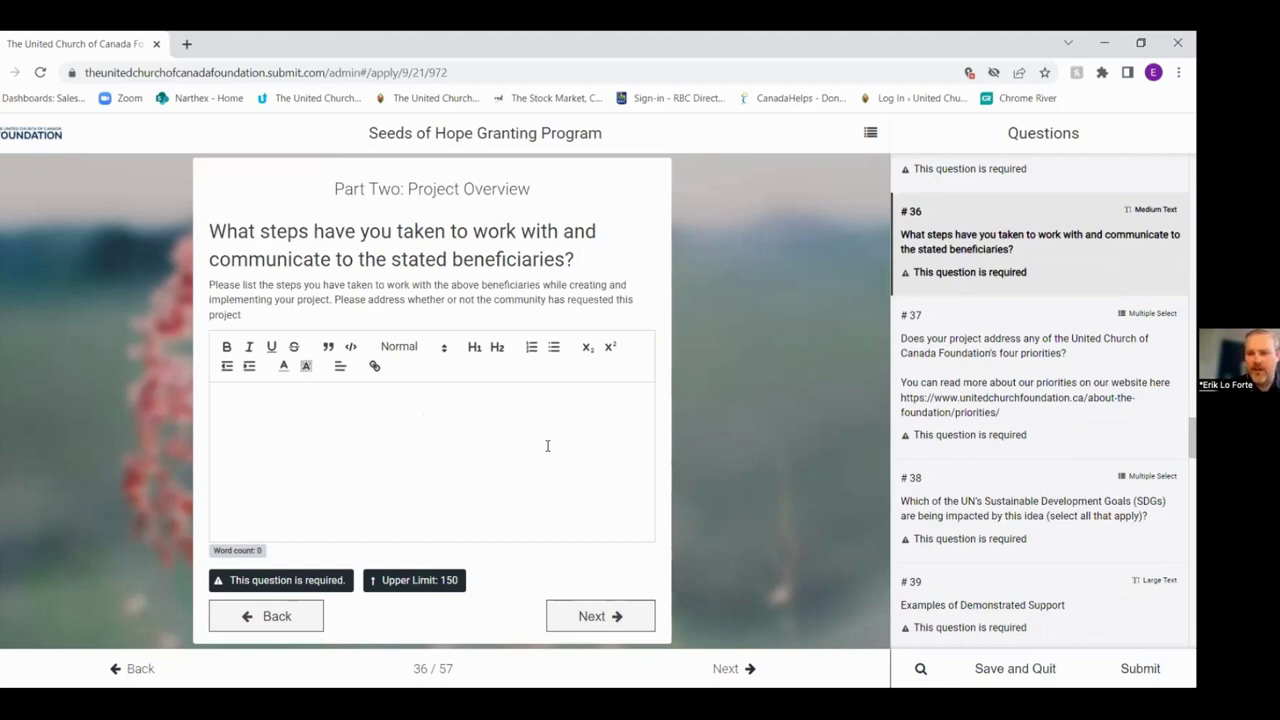
{"action": "left_click", "coordinate": [600, 616]}
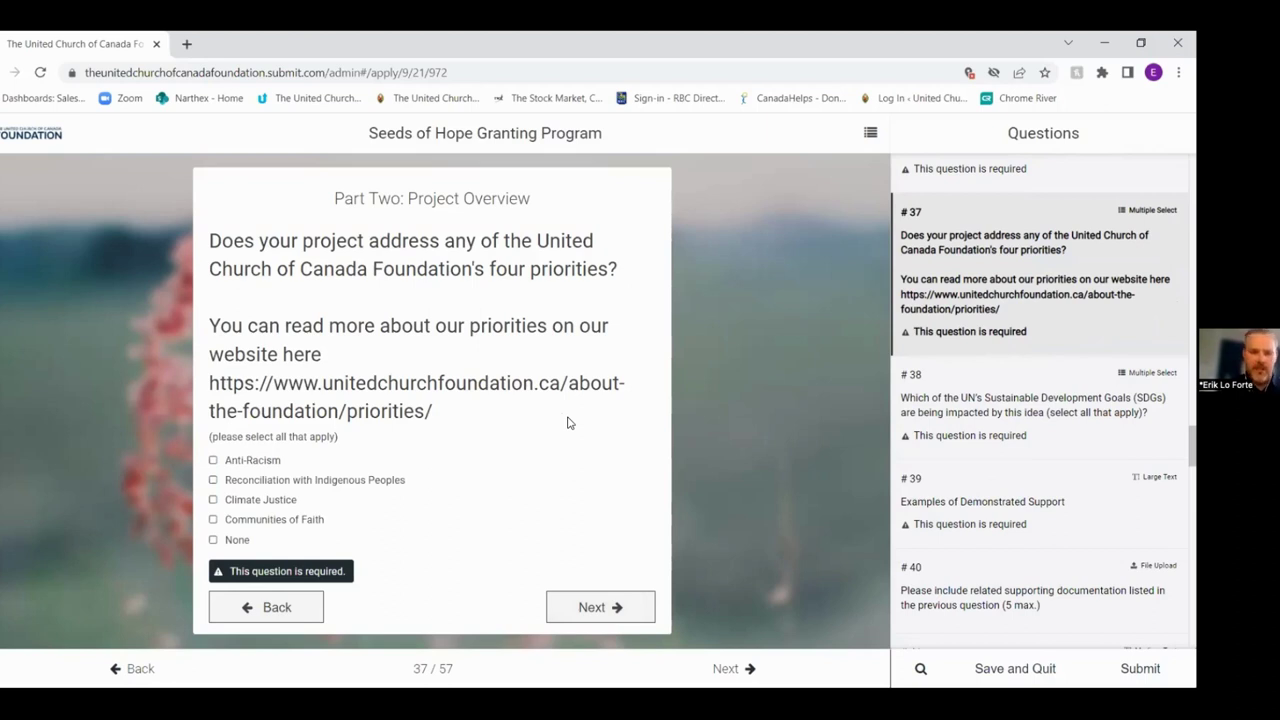
{"action": "left_click", "coordinate": [576, 608]}
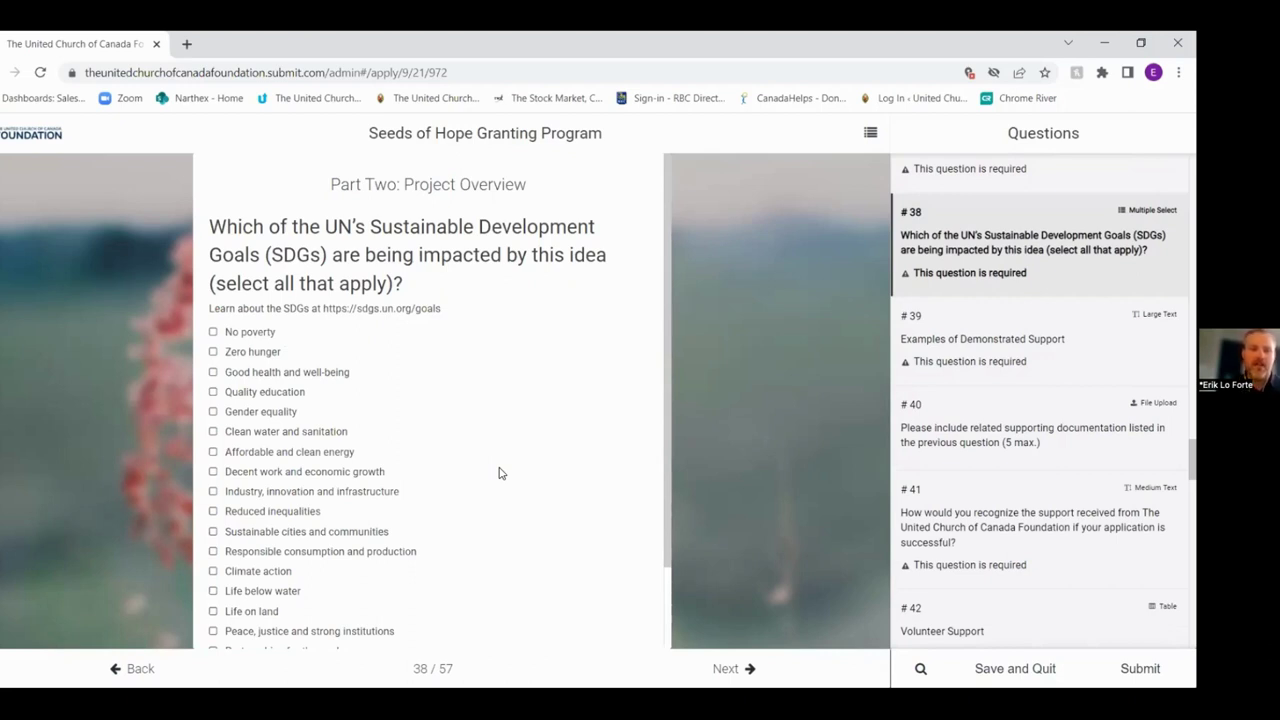
{"action": "scroll", "coordinate": [500, 472], "scroll_direction": "down", "scroll_amount": 1}
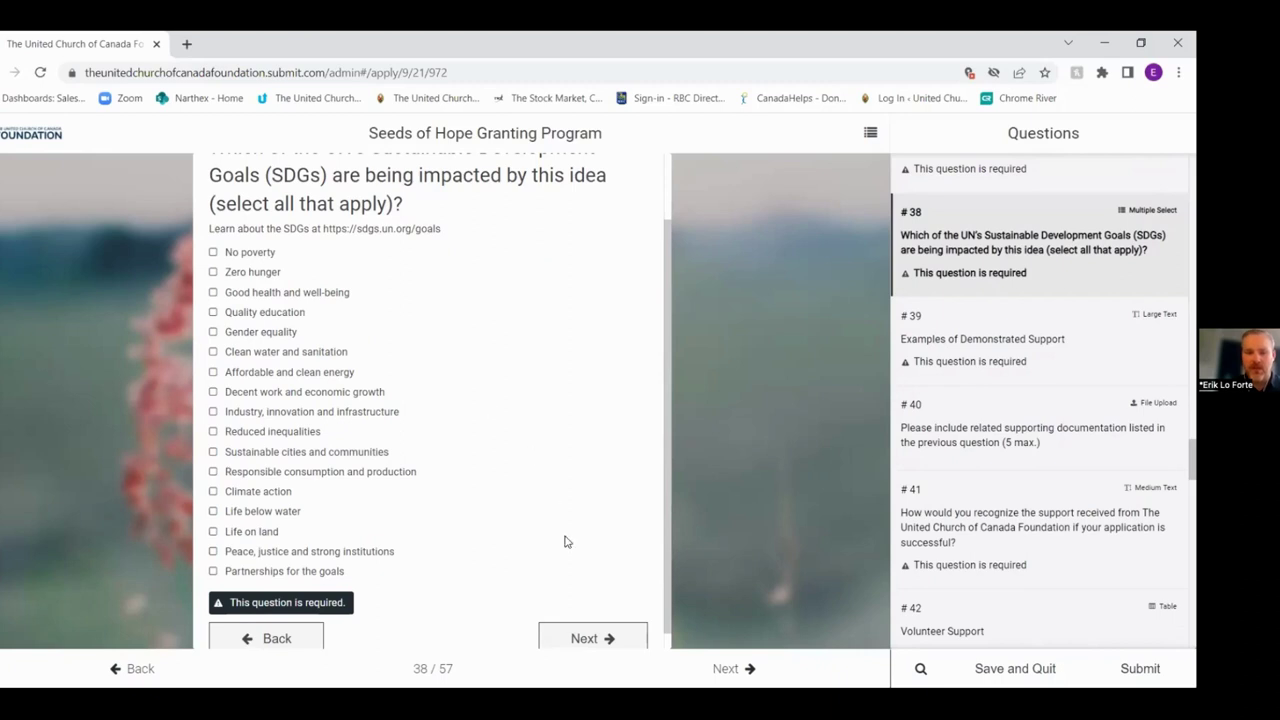
Step: Review the questions on Examples of Demonstrated Support, supporting documentation, recognition of the Foundation's support, and the Volunteer Support table
{"action": "left_click", "coordinate": [583, 636]}
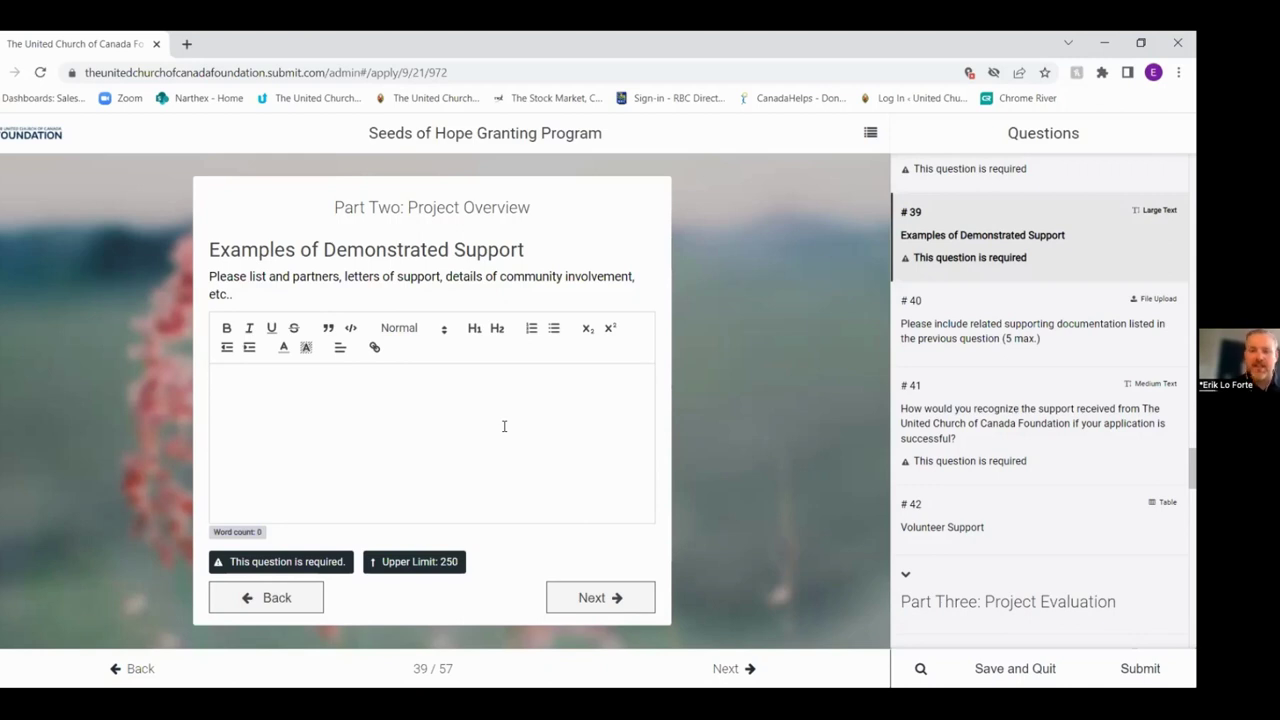
{"action": "left_click", "coordinate": [578, 596]}
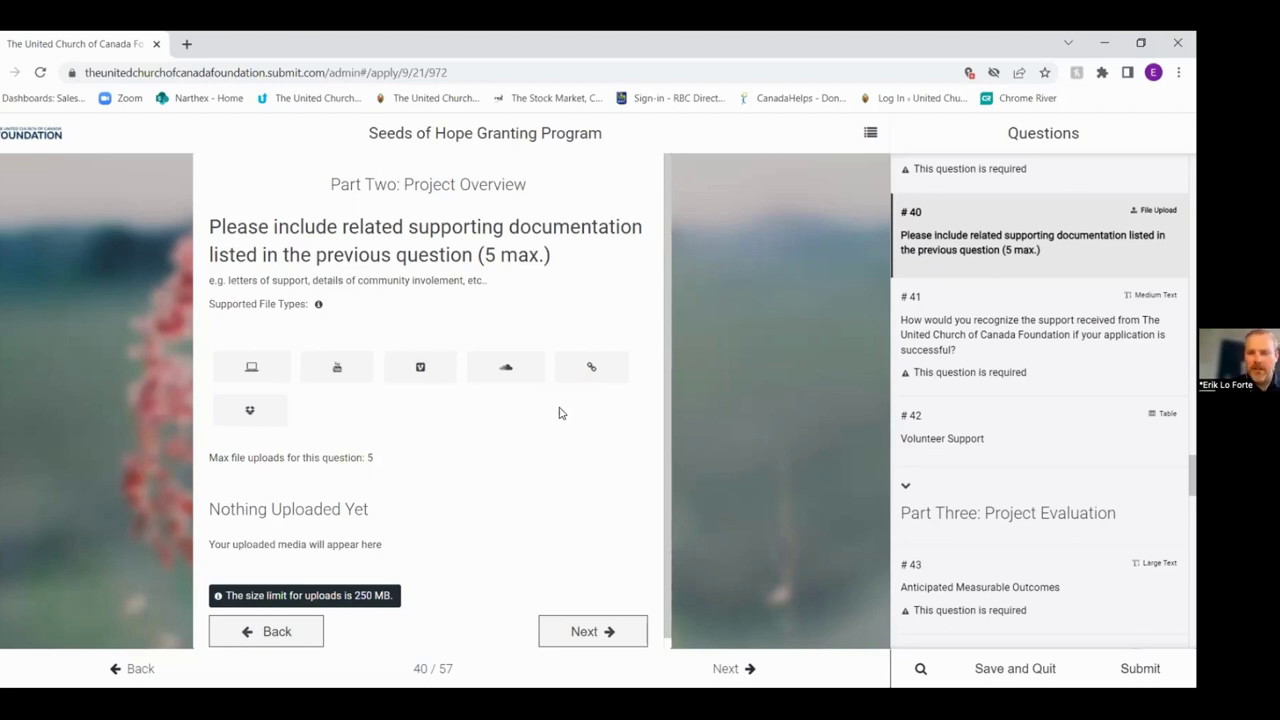
{"action": "left_click", "coordinate": [580, 632]}
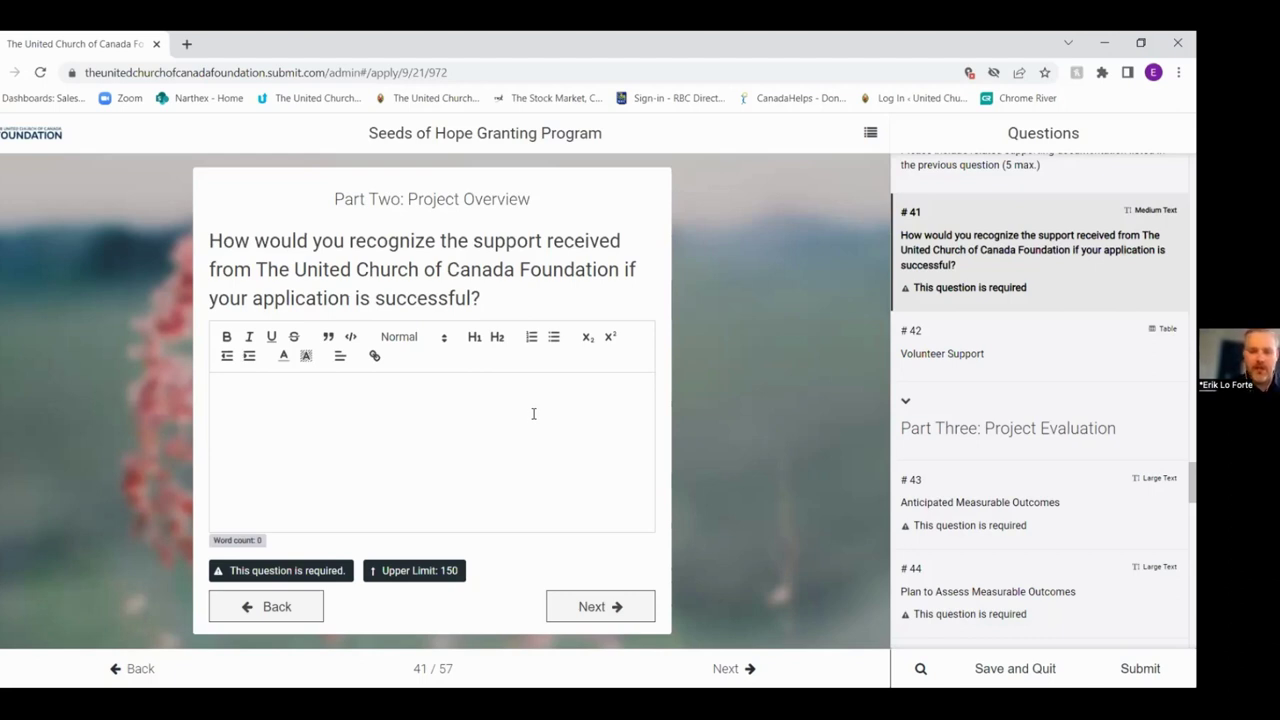
{"action": "left_click", "coordinate": [585, 606]}
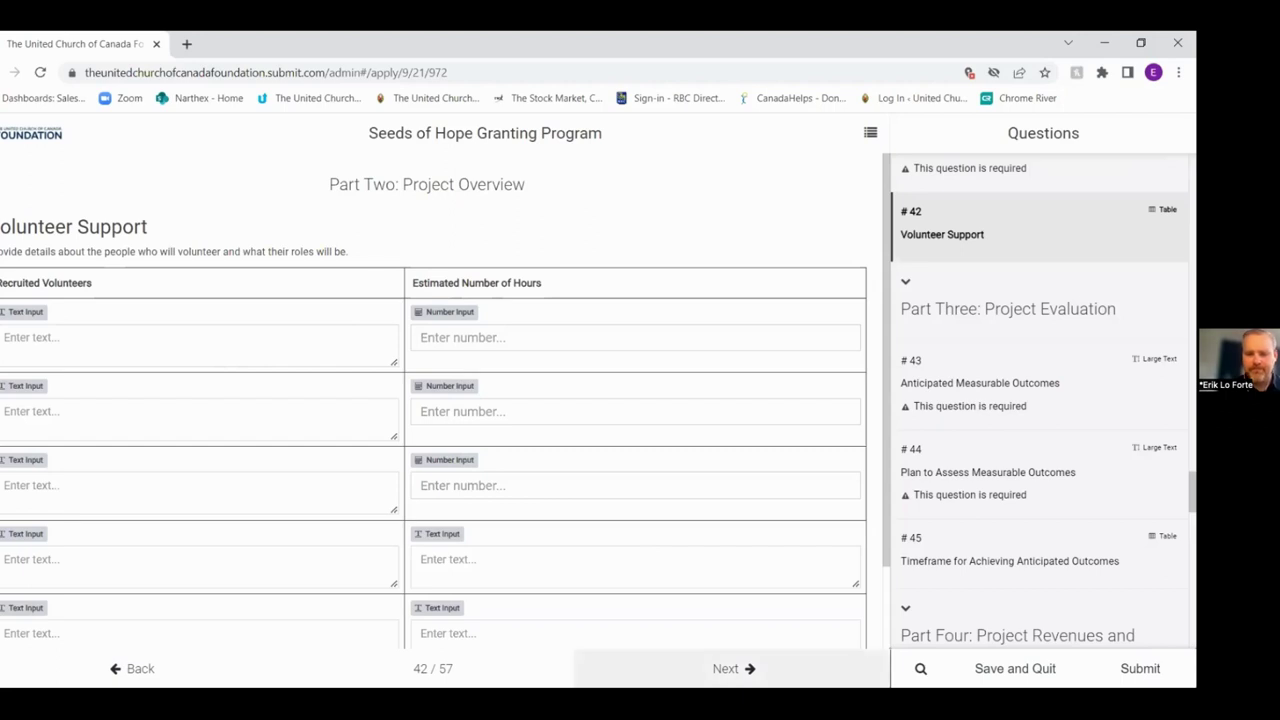
Step: Review Part Three: Project Evaluation, covering Anticipated Measurable Outcomes, Plan to Assess Measurable Outcomes, and the Timeframe for Achieving Anticipated Outcomes table
{"action": "left_click", "coordinate": [733, 668]}
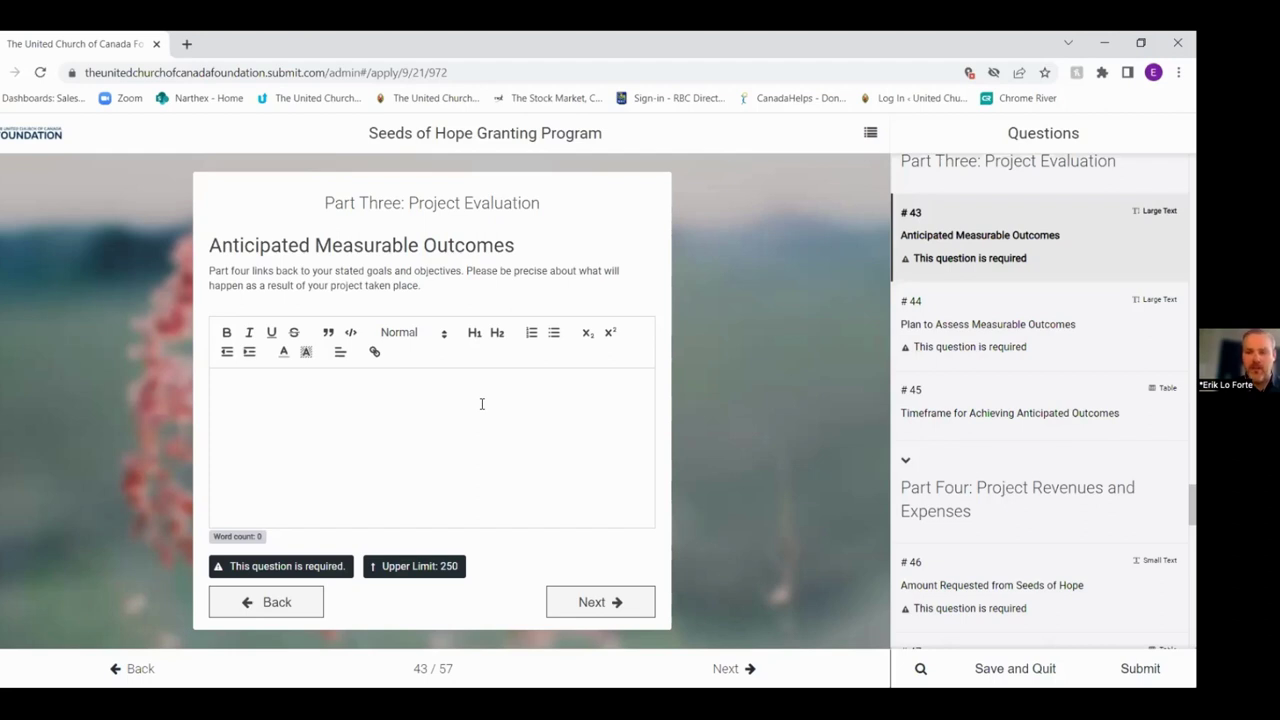
{"action": "left_click", "coordinate": [584, 607]}
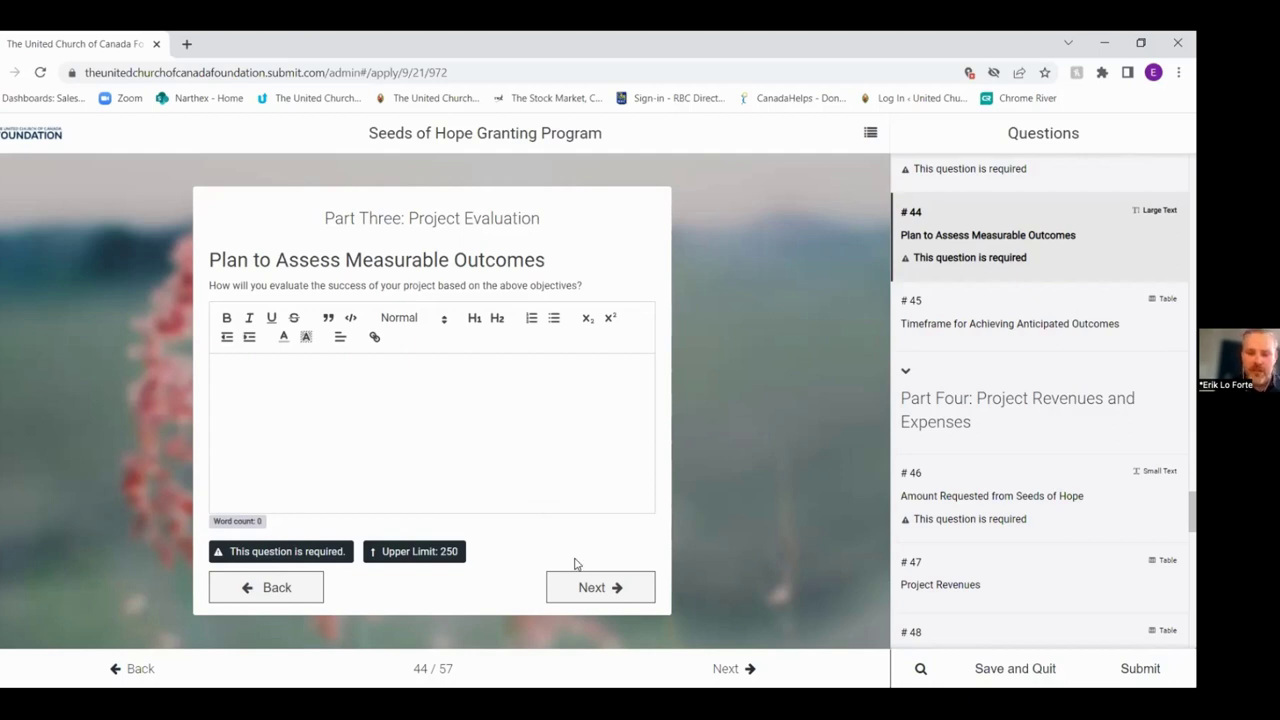
{"action": "left_click", "coordinate": [583, 587]}
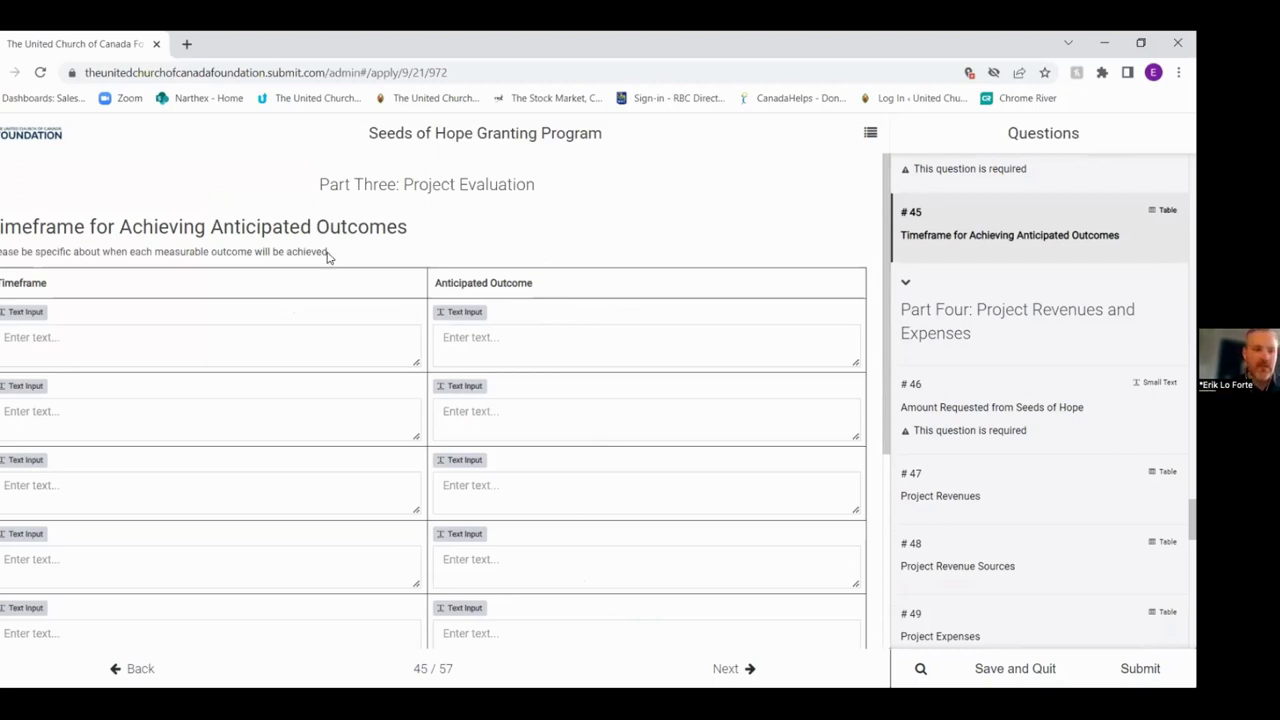
{"action": "left_click", "coordinate": [65, 342]}
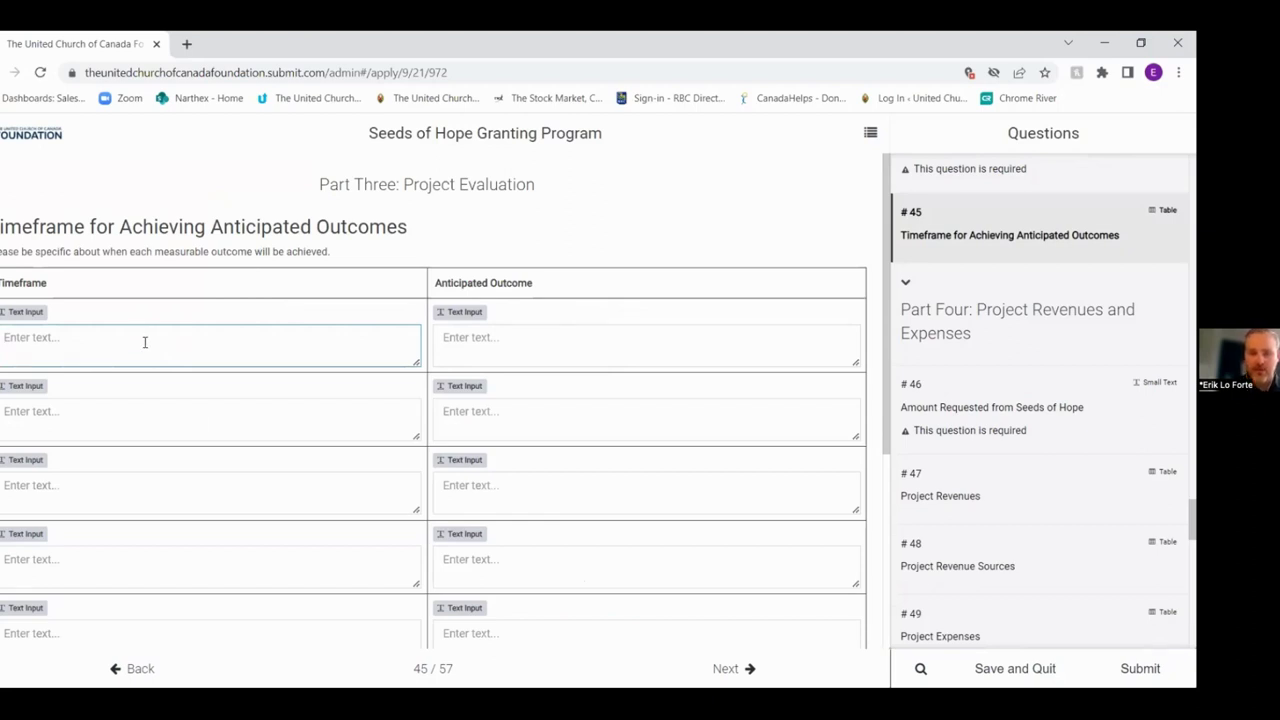
Step: Review the Amount Requested from Seeds of Hope question and its revenue limit, plus the Project Revenues table's instructions
{"action": "left_click", "coordinate": [707, 668]}
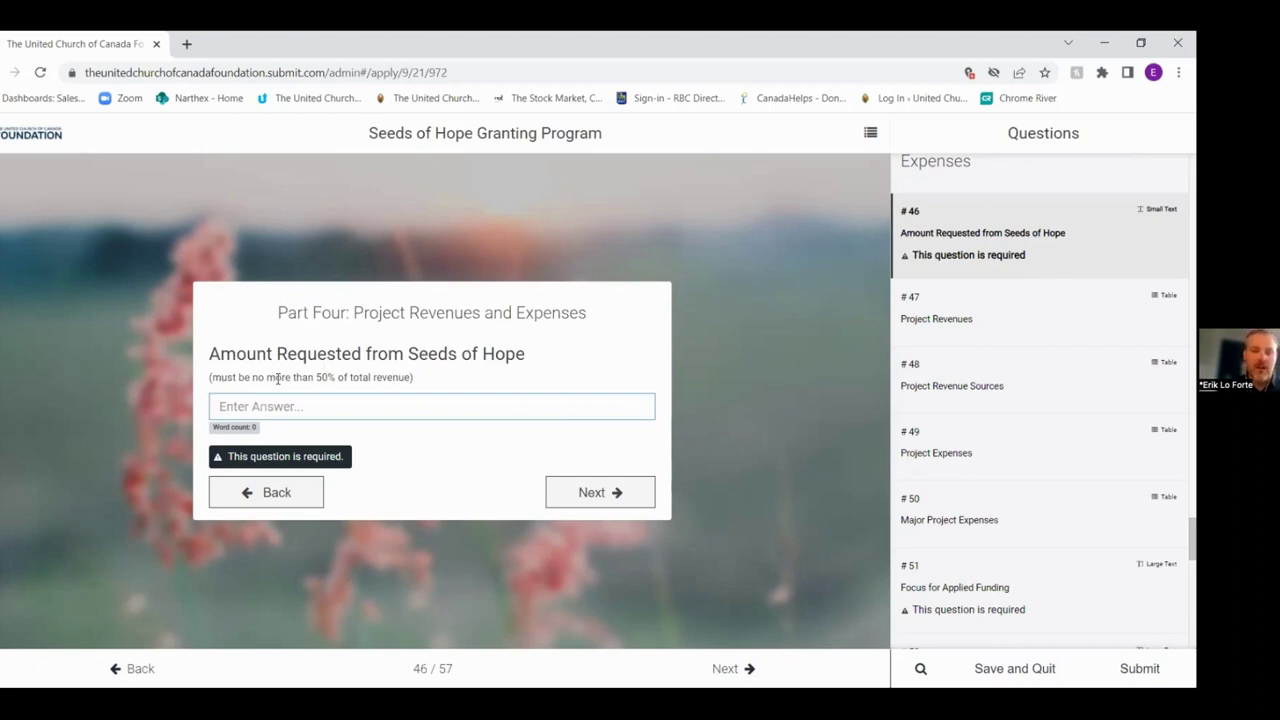
{"action": "left_click_drag", "start_coordinate": [222, 380], "coordinate": [400, 378]}
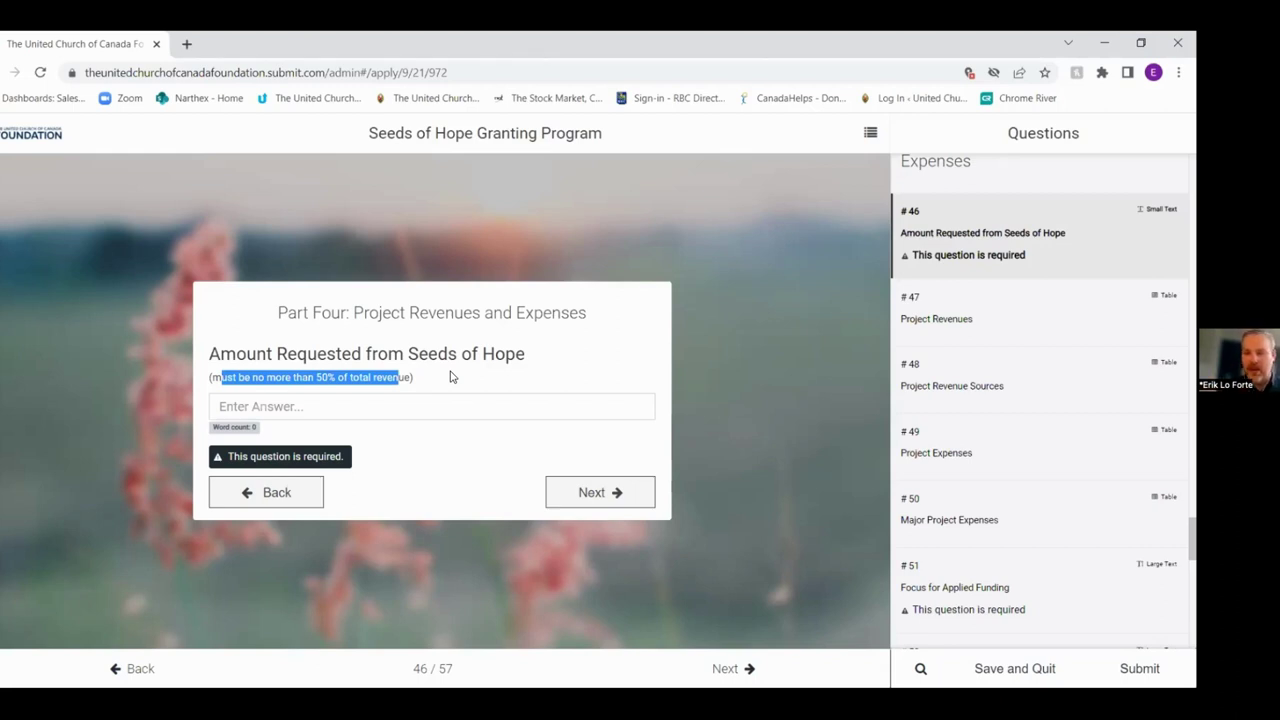
{"action": "left_click", "coordinate": [587, 491]}
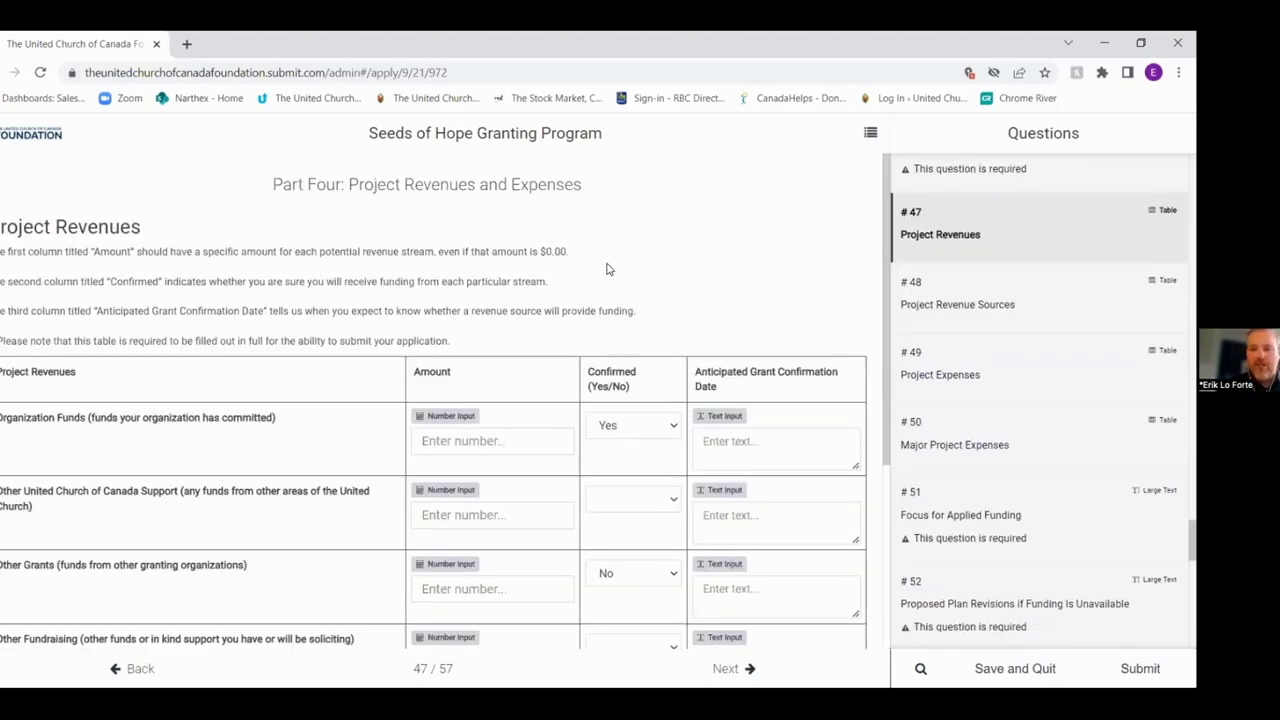
{"action": "scroll", "coordinate": [612, 270], "scroll_direction": "down", "scroll_amount": 1}
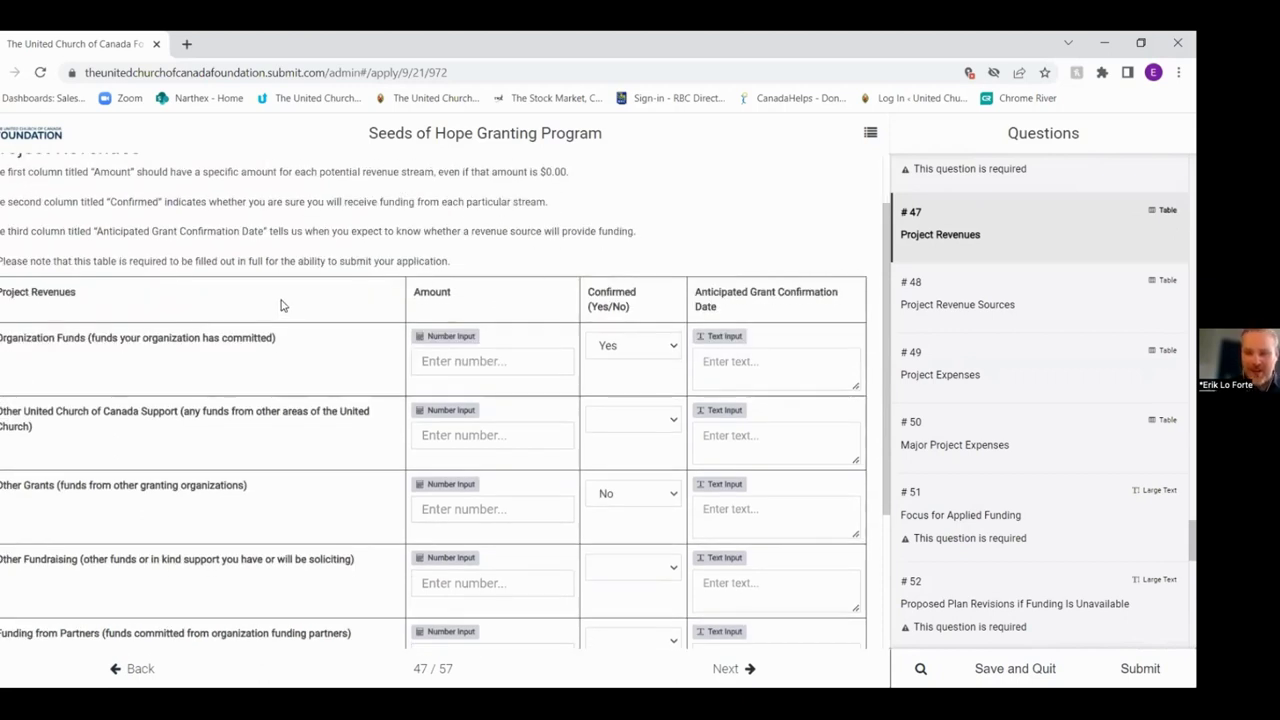
{"action": "scroll", "coordinate": [281, 307], "scroll_direction": "down", "scroll_amount": 1}
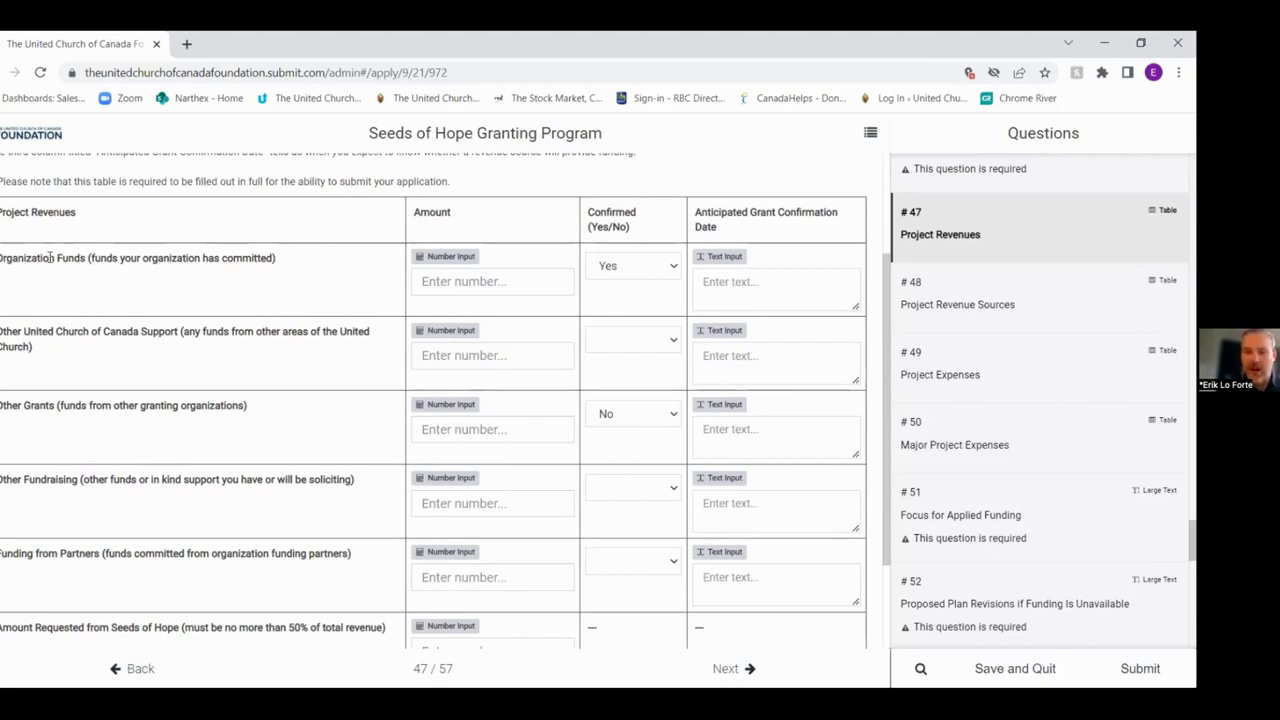
Step: Examine each revenue source in the Project Revenues table, from Organization Funds through Amount Requested from Seeds of Hope
{"action": "left_click_drag", "start_coordinate": [50, 257], "coordinate": [191, 266]}
{"action": "left_click_drag", "start_coordinate": [36, 331], "coordinate": [173, 328]}
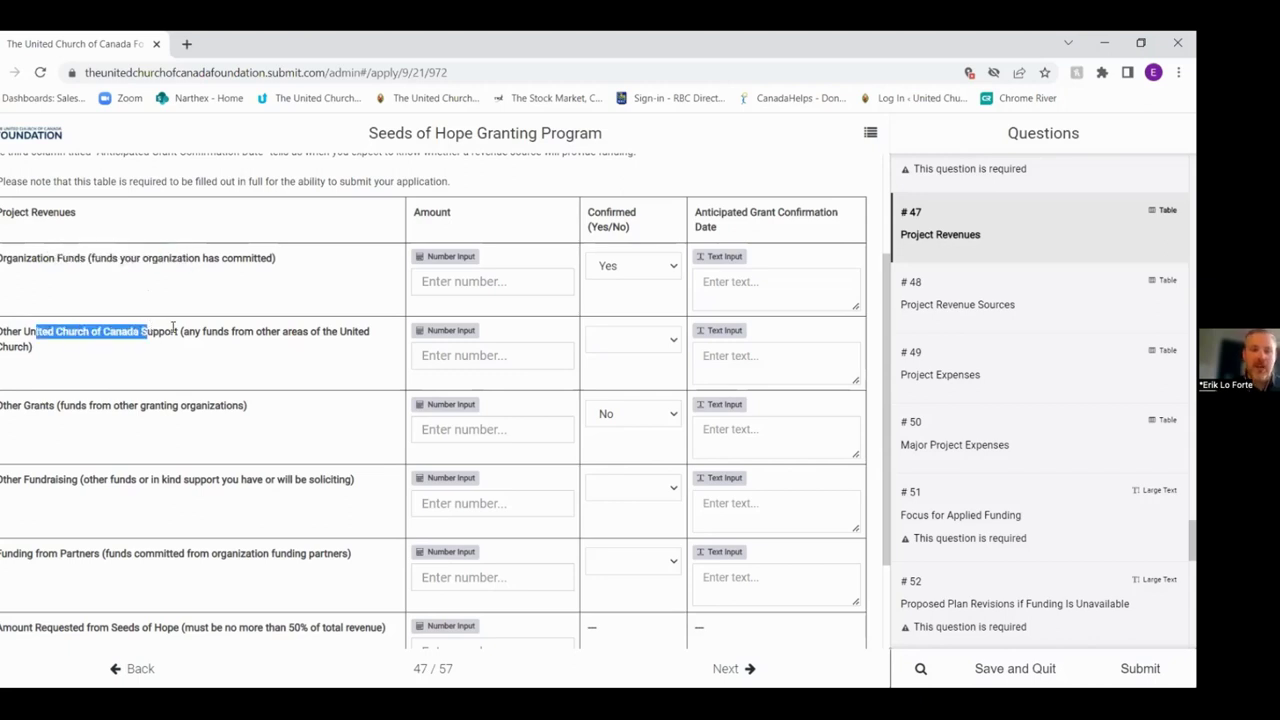
{"action": "left_click_drag", "start_coordinate": [6, 406], "coordinate": [205, 410]}
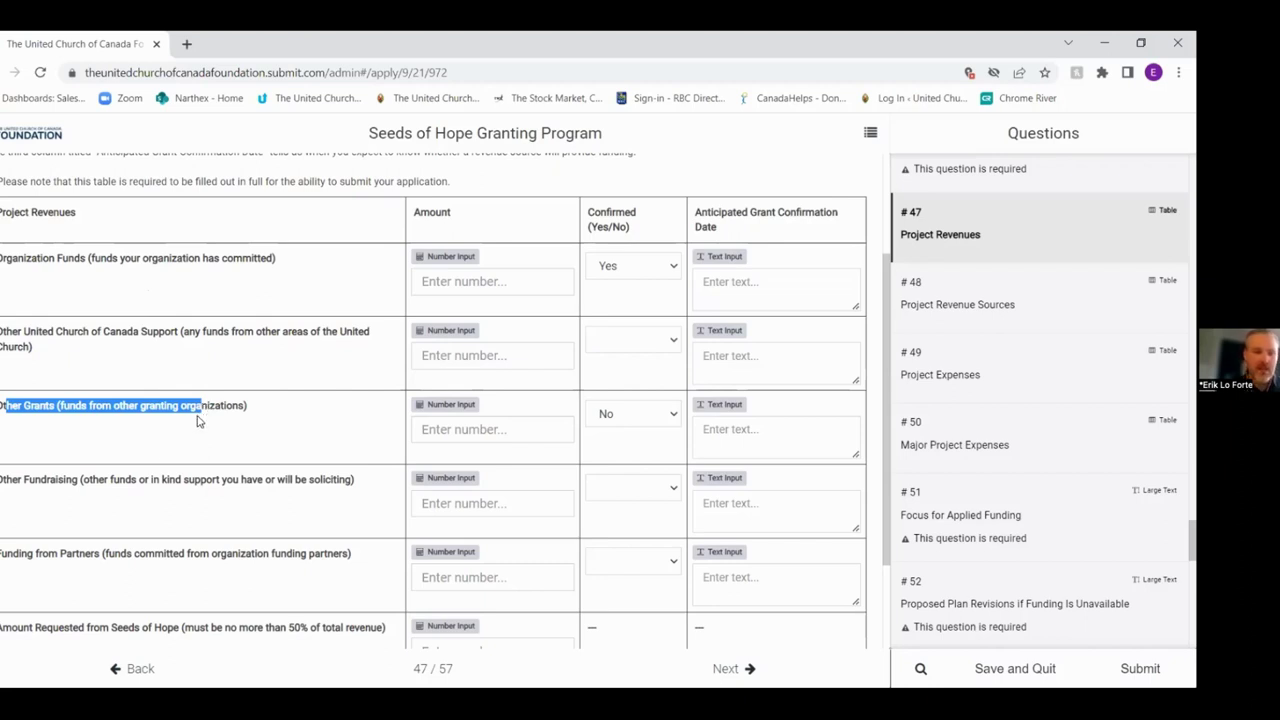
{"action": "left_click_drag", "start_coordinate": [47, 480], "coordinate": [183, 480]}
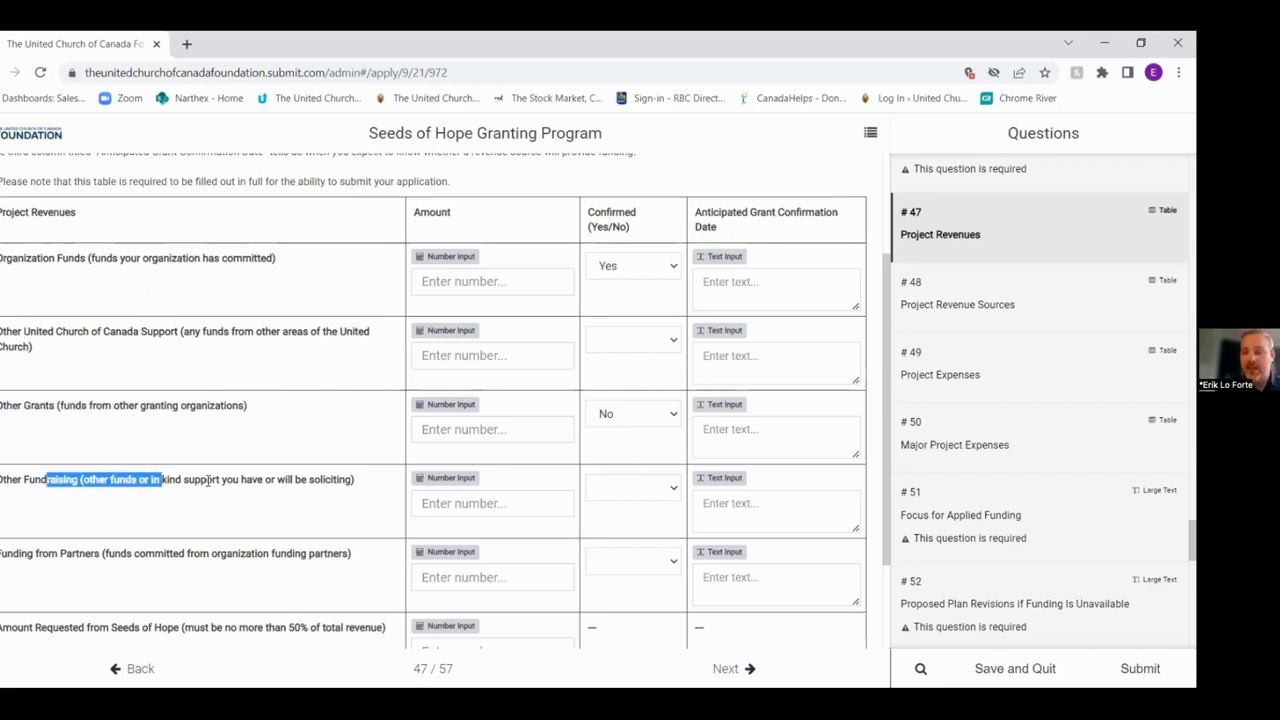
{"action": "left_click", "coordinate": [208, 481]}
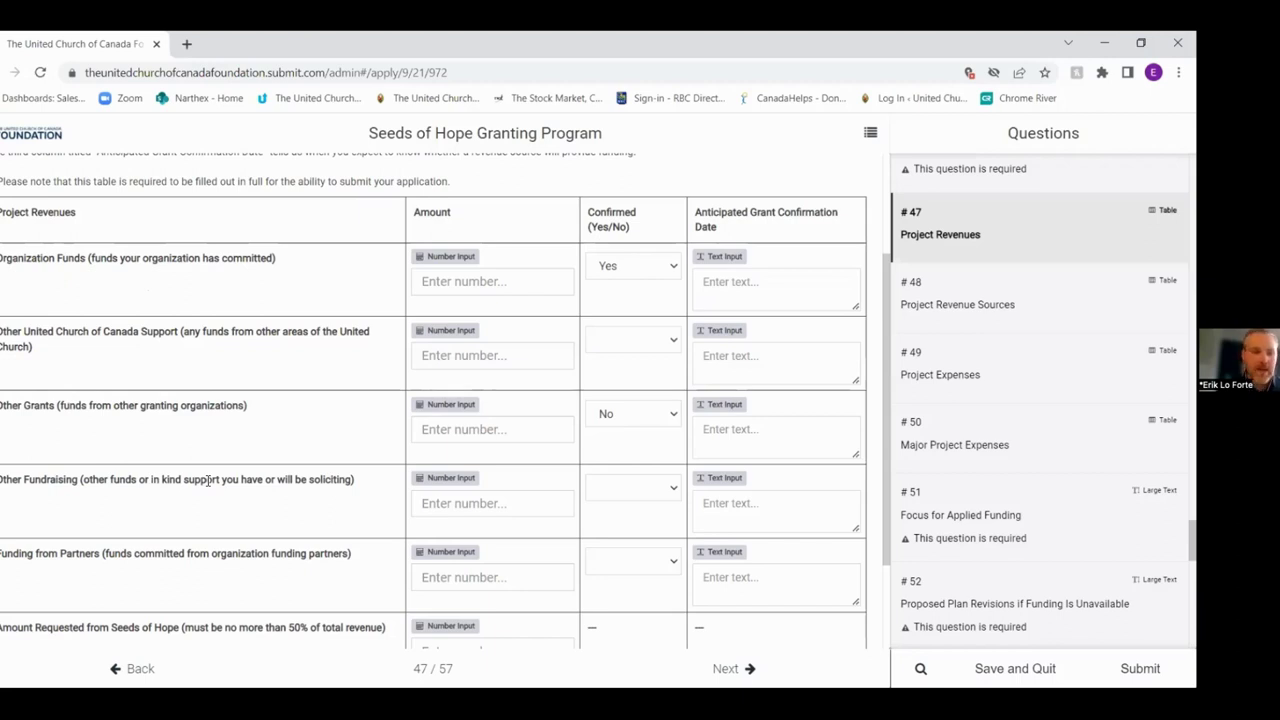
{"action": "left_click_drag", "start_coordinate": [6, 553], "coordinate": [293, 558]}
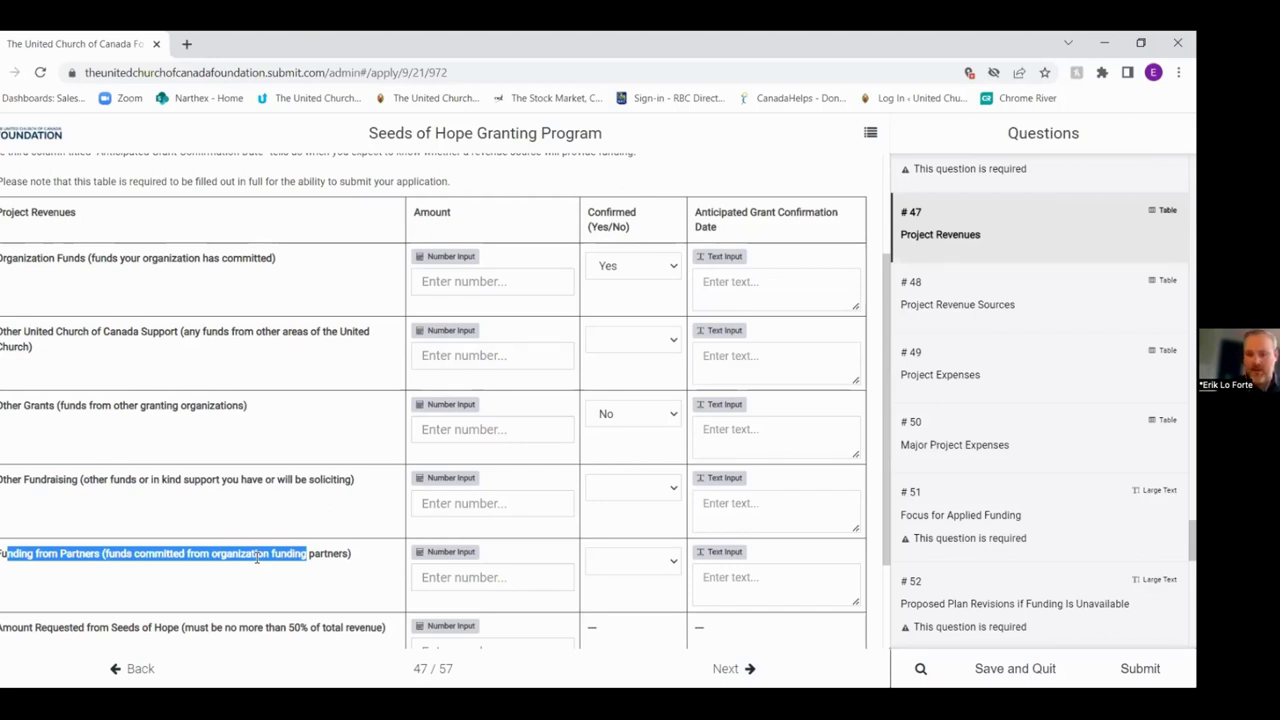
{"action": "scroll", "coordinate": [257, 557], "scroll_direction": "down", "scroll_amount": 1}
{"action": "left_click_drag", "start_coordinate": [25, 548], "coordinate": [257, 548]}
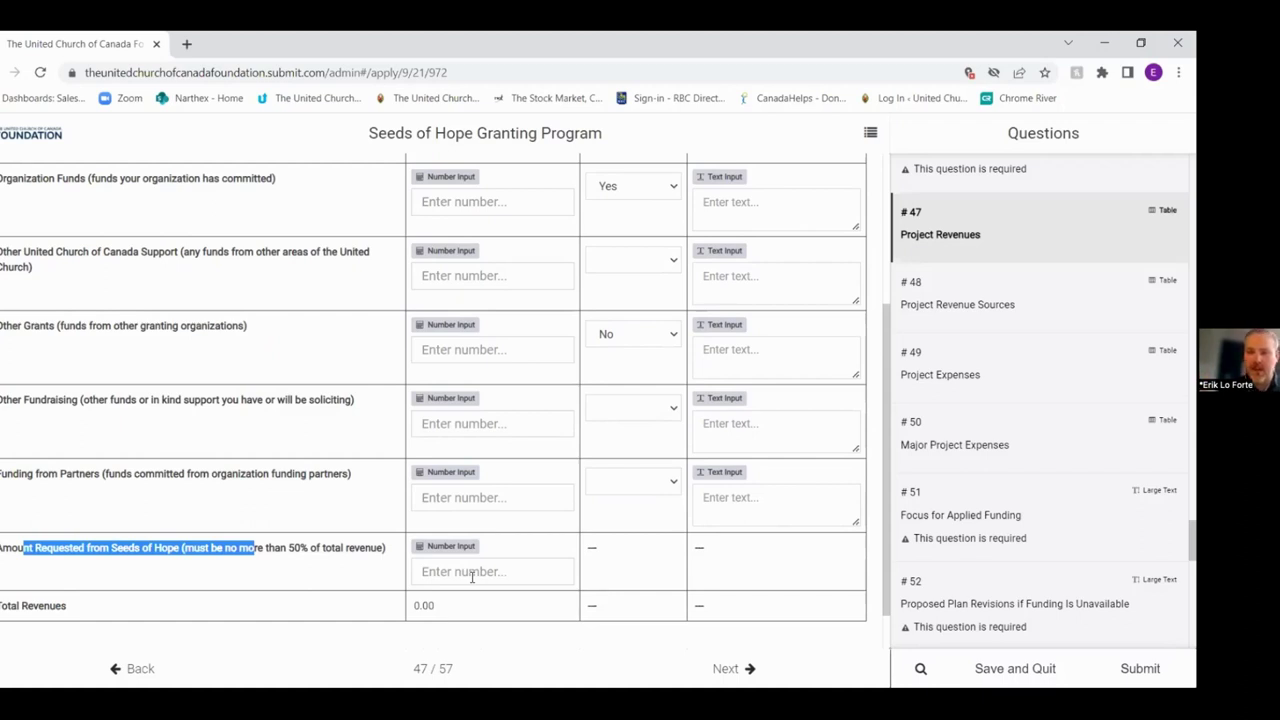
{"action": "scroll", "coordinate": [400, 590], "scroll_direction": "up", "scroll_amount": 1}
{"action": "scroll", "coordinate": [405, 585], "scroll_direction": "down", "scroll_amount": 1}
{"action": "scroll", "coordinate": [413, 578], "scroll_direction": "up", "scroll_amount": 1}
{"action": "scroll", "coordinate": [413, 578], "scroll_direction": "up", "scroll_amount": 1}
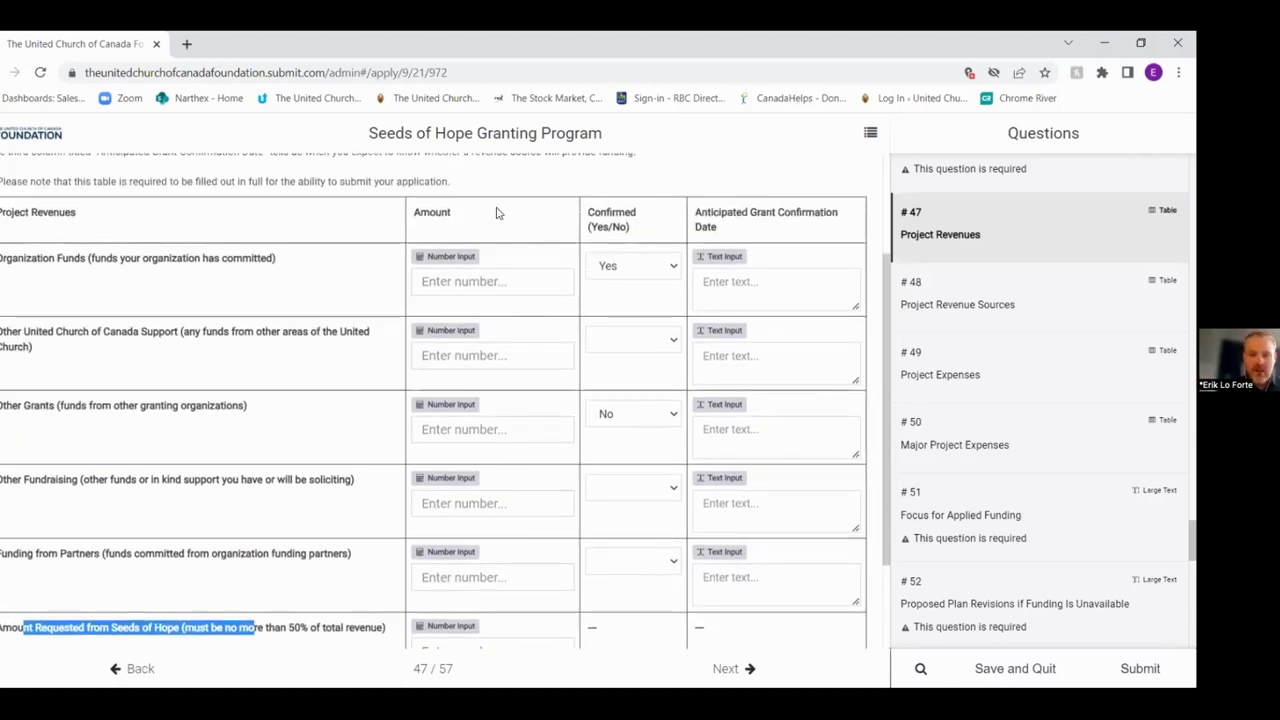
Step: Enter amounts of 5000 for Organization Funds and 10000 for Other Grants in the Project Revenues table
{"action": "left_click", "coordinate": [442, 276]}
{"action": "type", "text": "5000"}
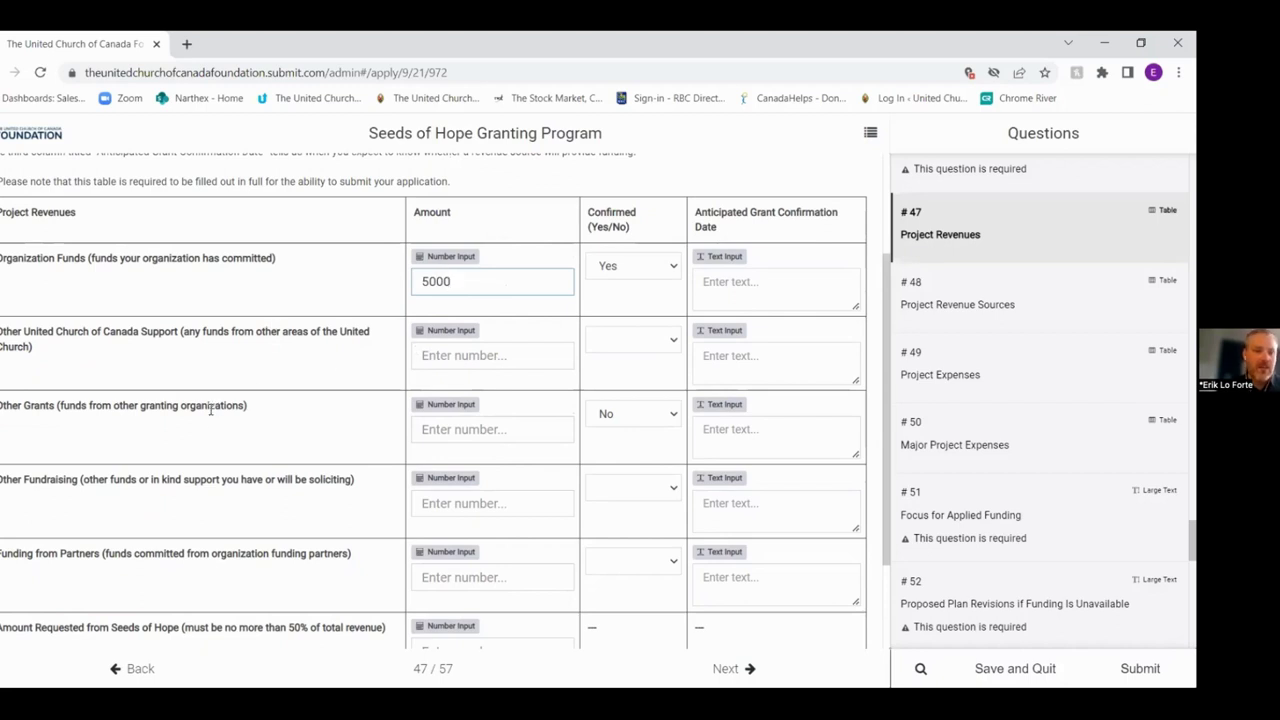
{"action": "left_click", "coordinate": [524, 432]}
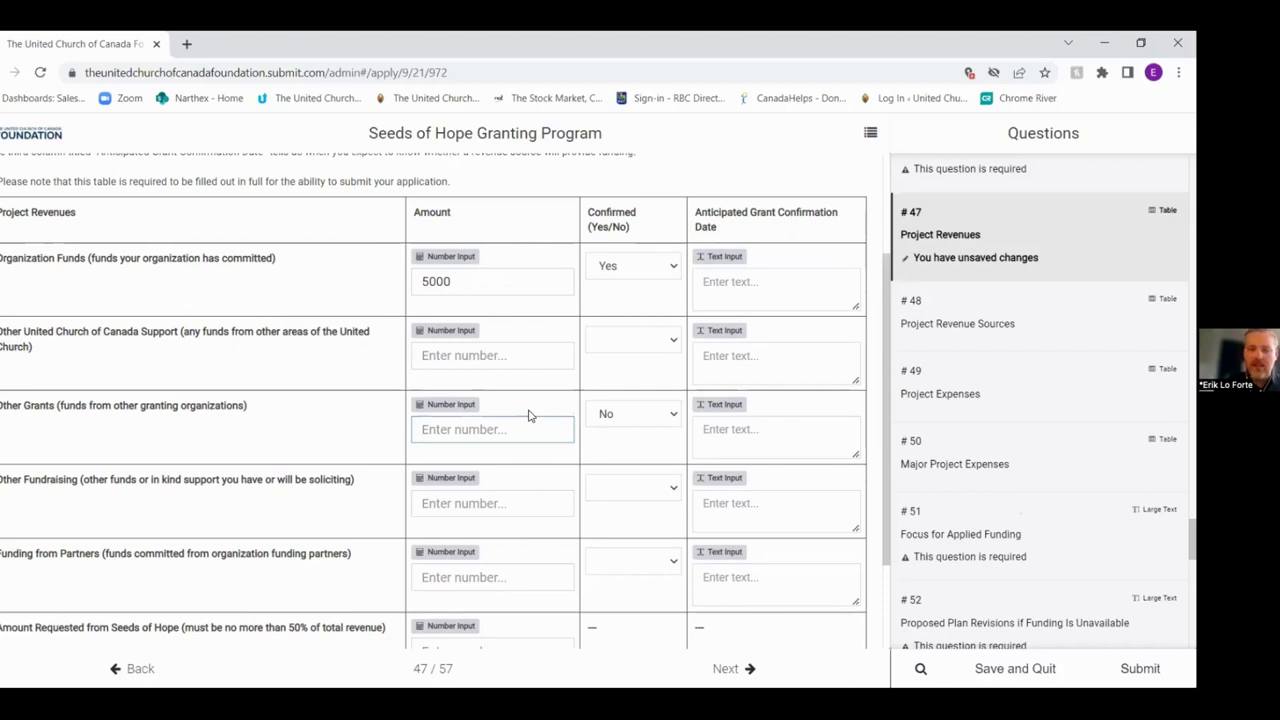
{"action": "type", "text": "10000"}
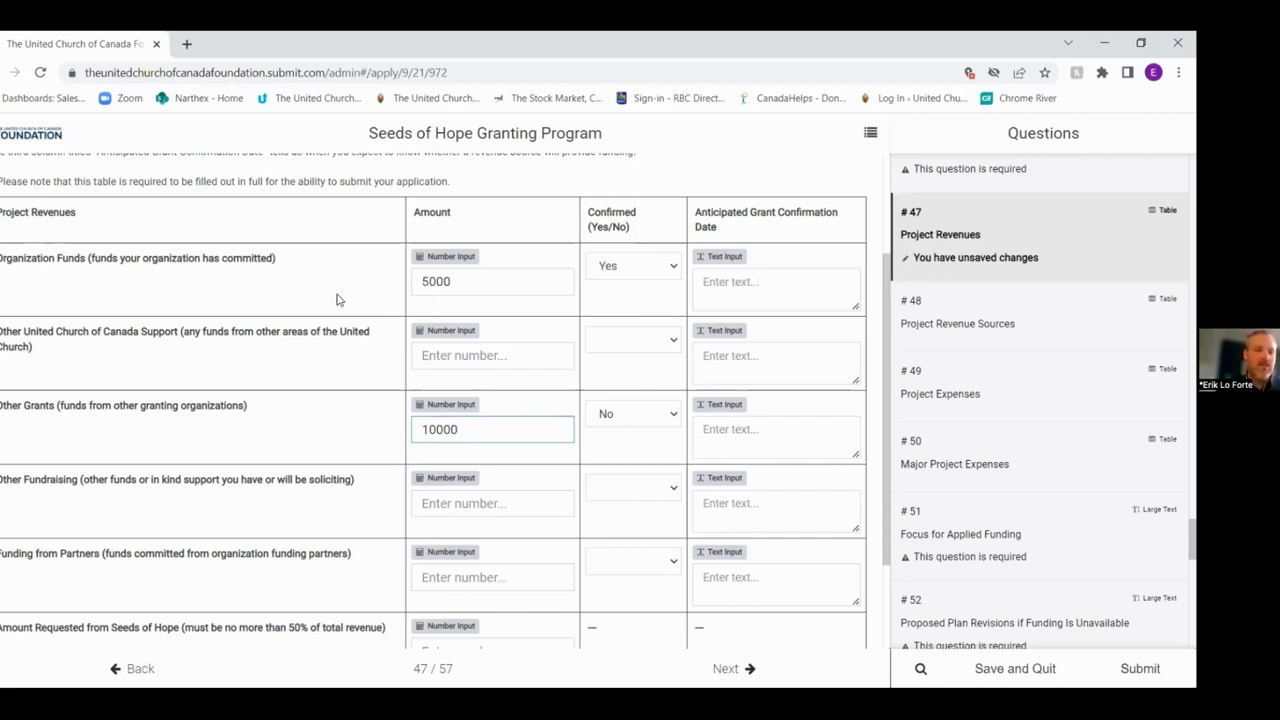
Step: Mark Organization Funds as confirmed with Yes and enter MARCH 30 as its anticipated grant confirmation date
{"action": "left_click_drag", "start_coordinate": [120, 258], "coordinate": [30, 258]}
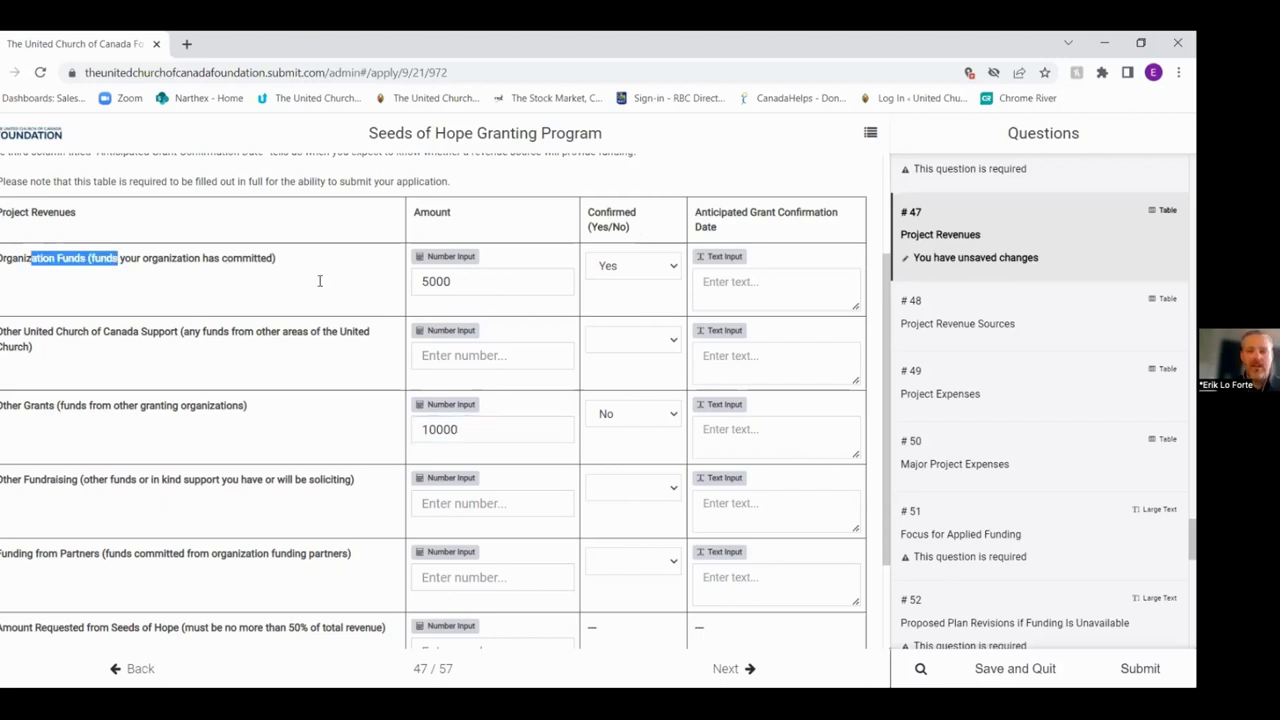
{"action": "left_click", "coordinate": [430, 280]}
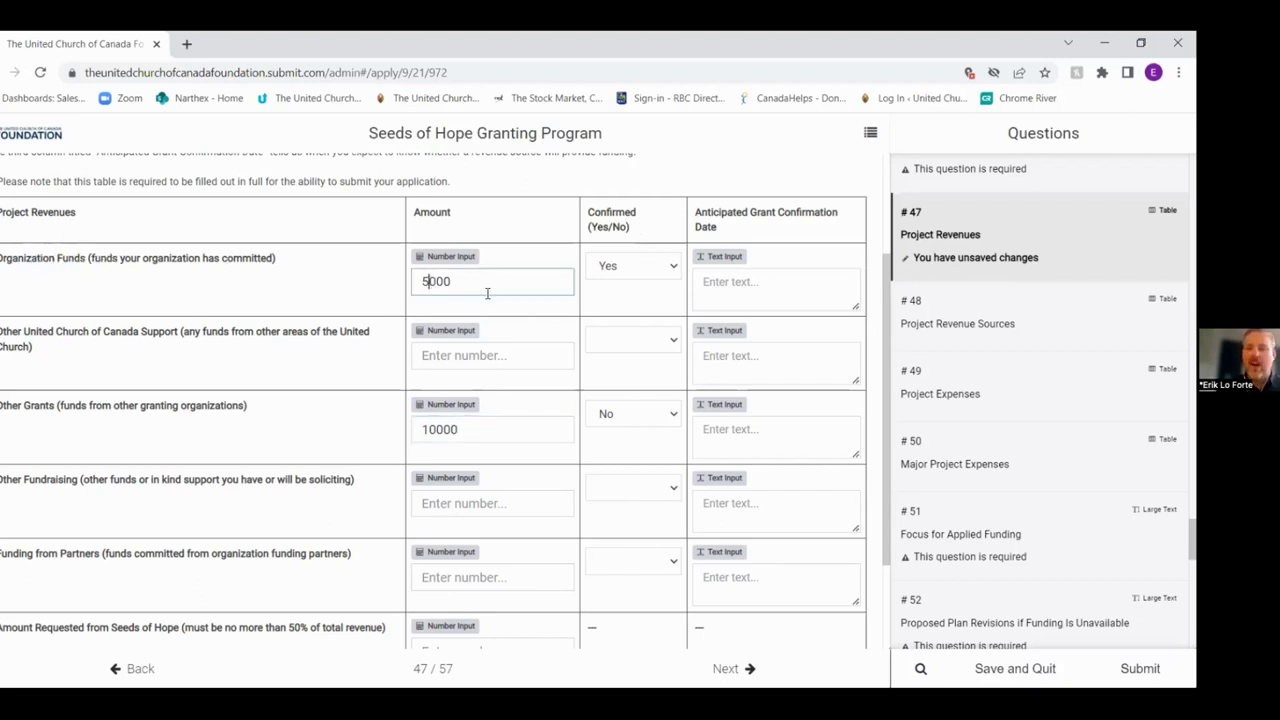
{"action": "left_click", "coordinate": [647, 279]}
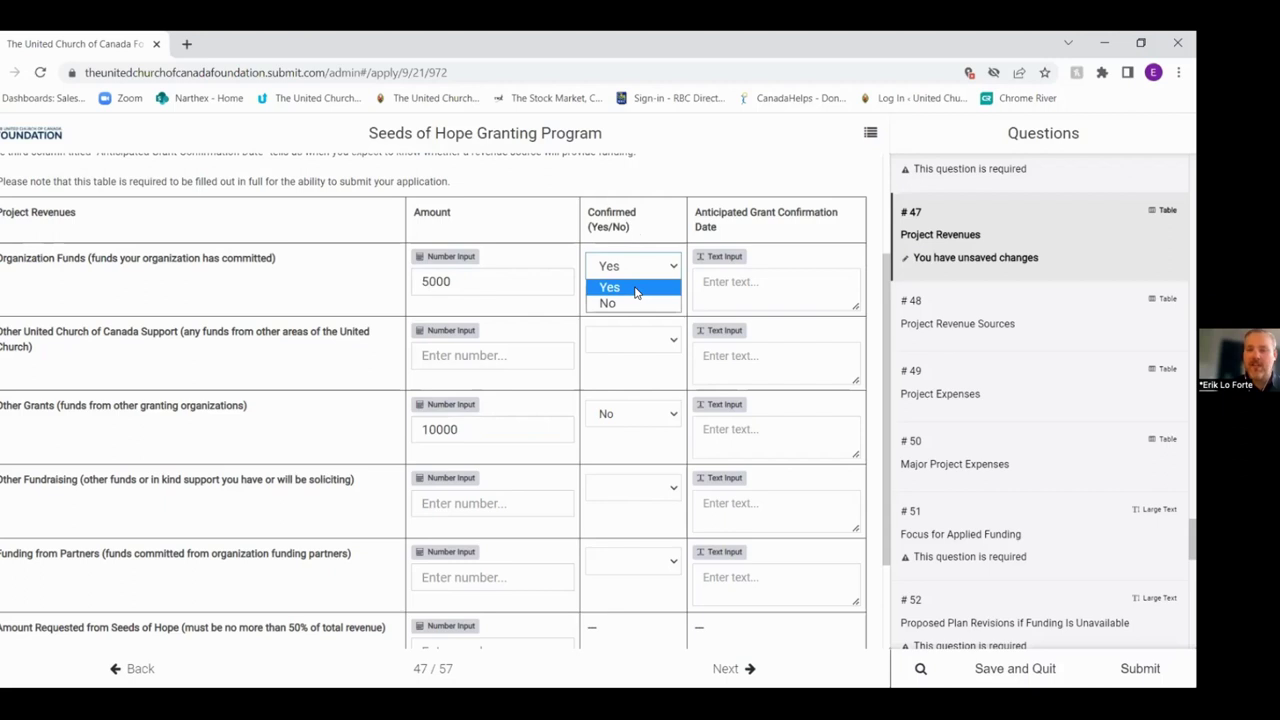
{"action": "left_click", "coordinate": [630, 287]}
{"action": "left_click", "coordinate": [720, 286]}
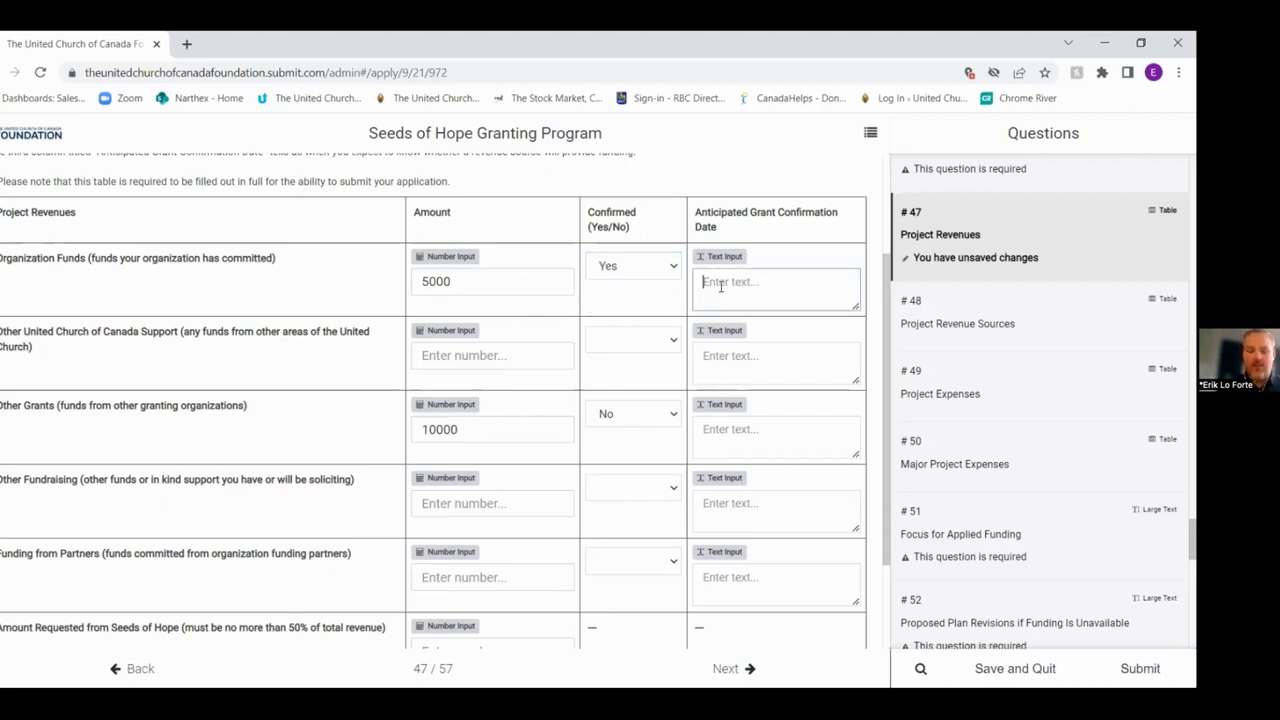
{"action": "type", "text": "MARCH 30"}
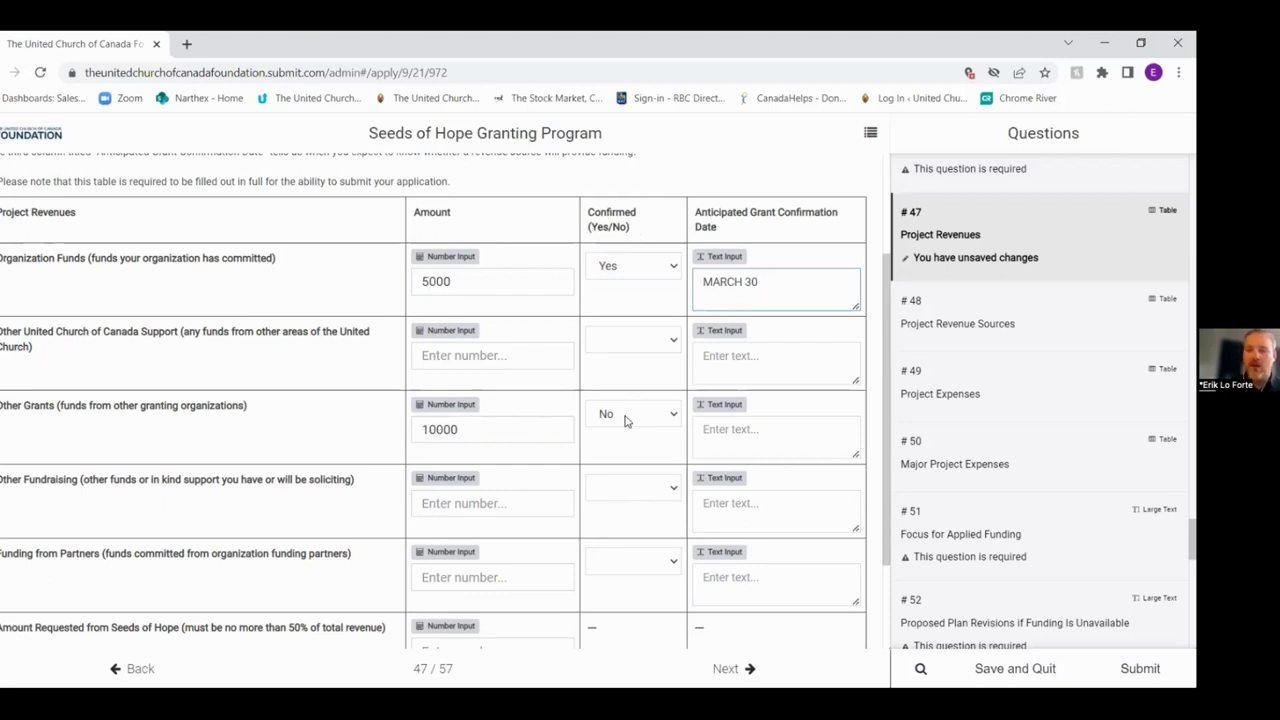
Step: Enter OCT 2023 as the anticipated grant confirmation date for Other Grants in the Project Revenues table
{"action": "left_click", "coordinate": [719, 432]}
{"action": "type", "text": "oc"}
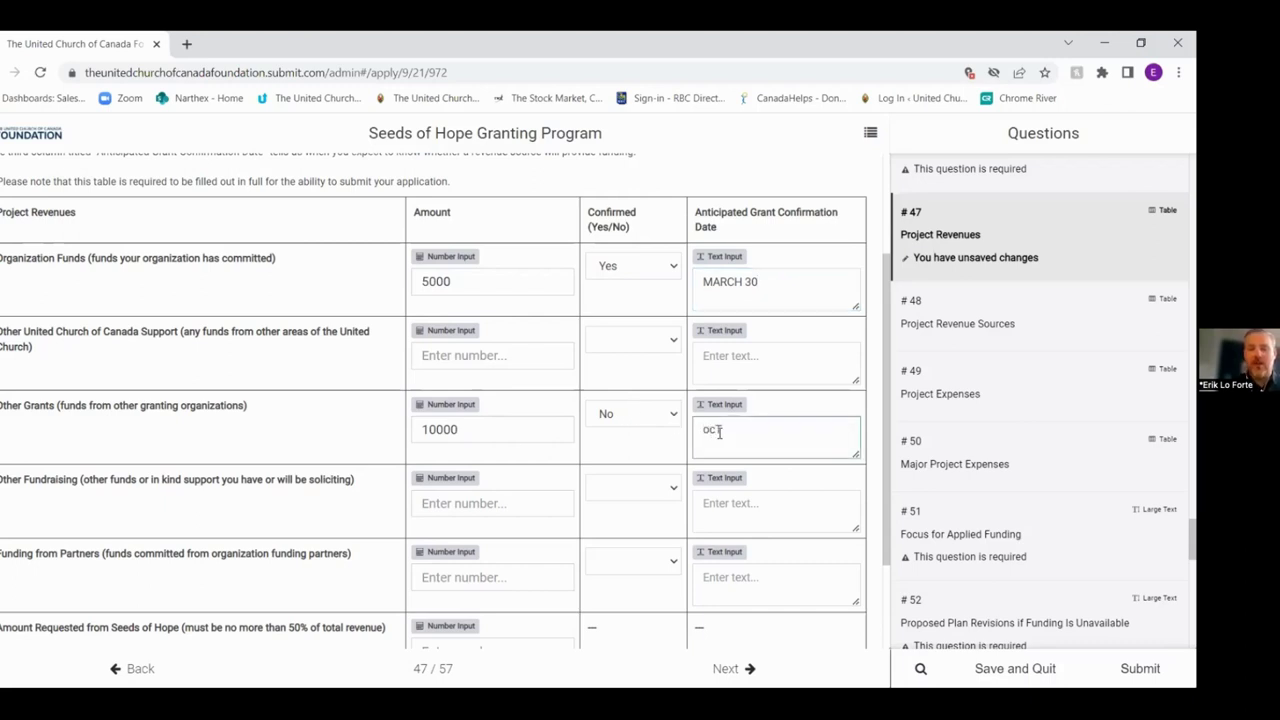
{"action": "key", "text": "BackSpace"}
{"action": "key", "text": "BackSpace"}
{"action": "type", "text": "OCT 2023"}
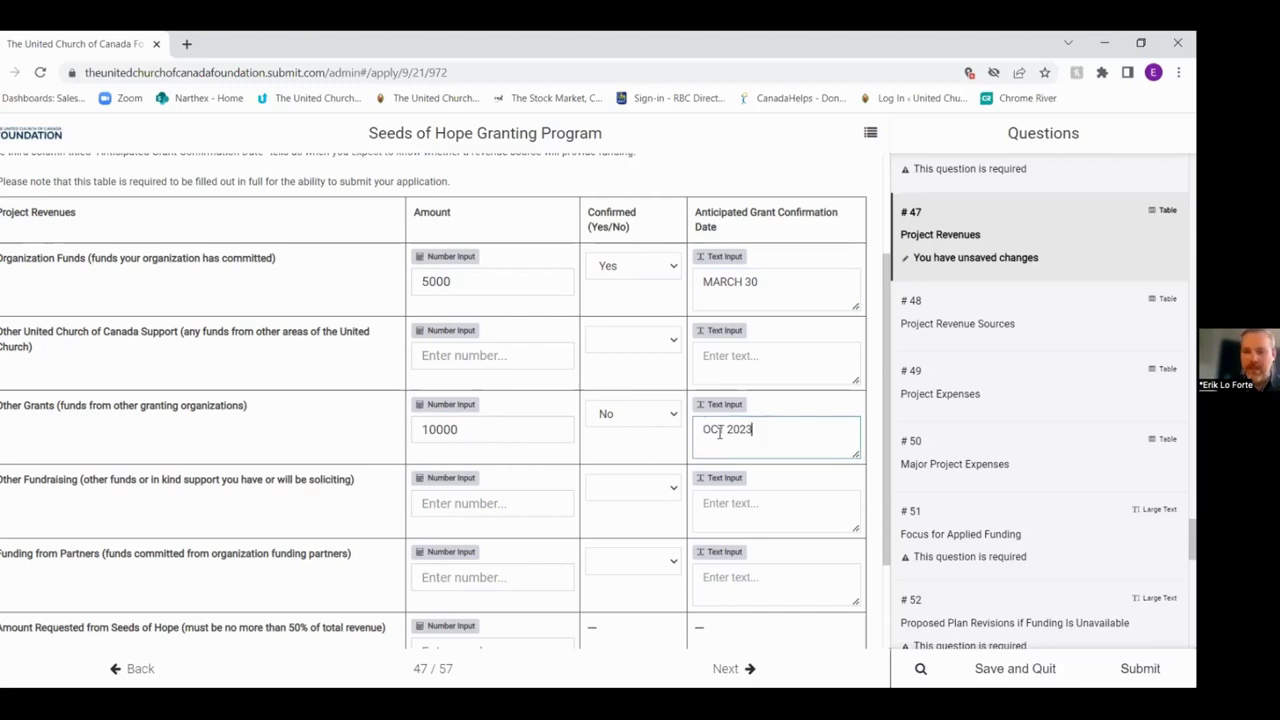
Step: Enter 10000 as the Amount Requested from Seeds of Hope and check the Total Revenues figure
{"action": "scroll", "coordinate": [600, 423], "scroll_direction": "down", "scroll_amount": 3}
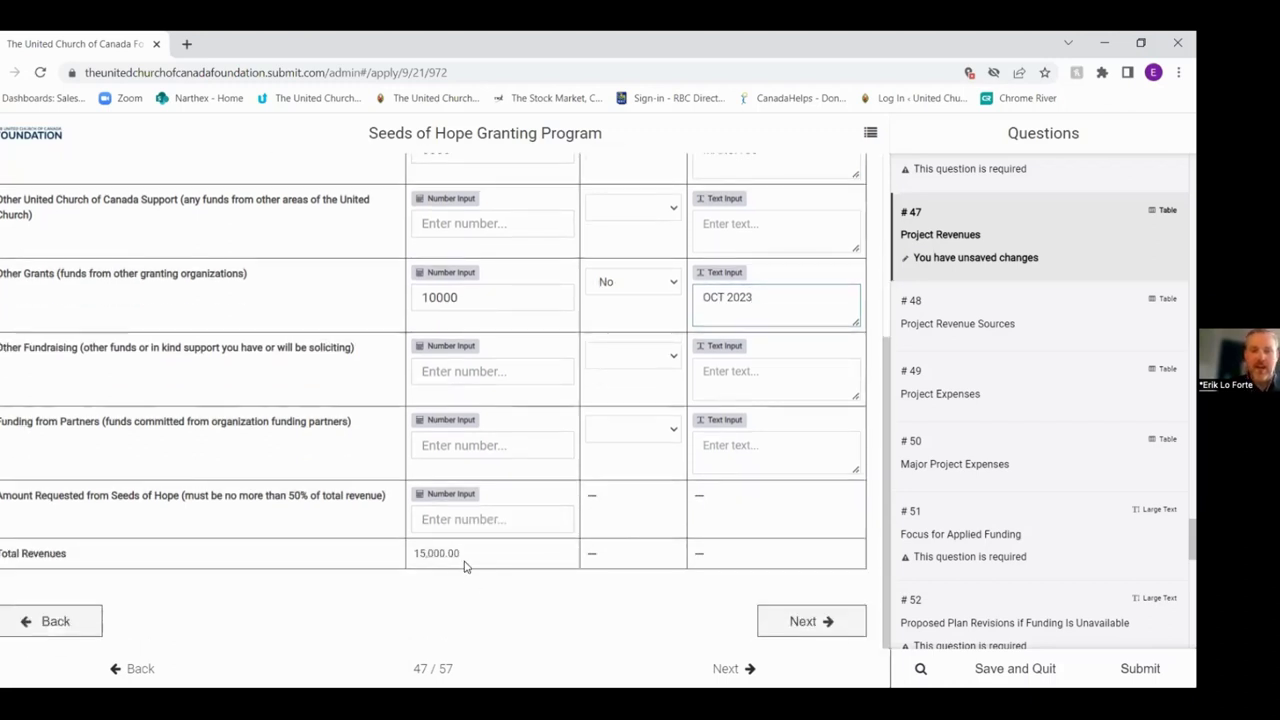
{"action": "scroll", "coordinate": [470, 552], "scroll_direction": "up", "scroll_amount": 1}
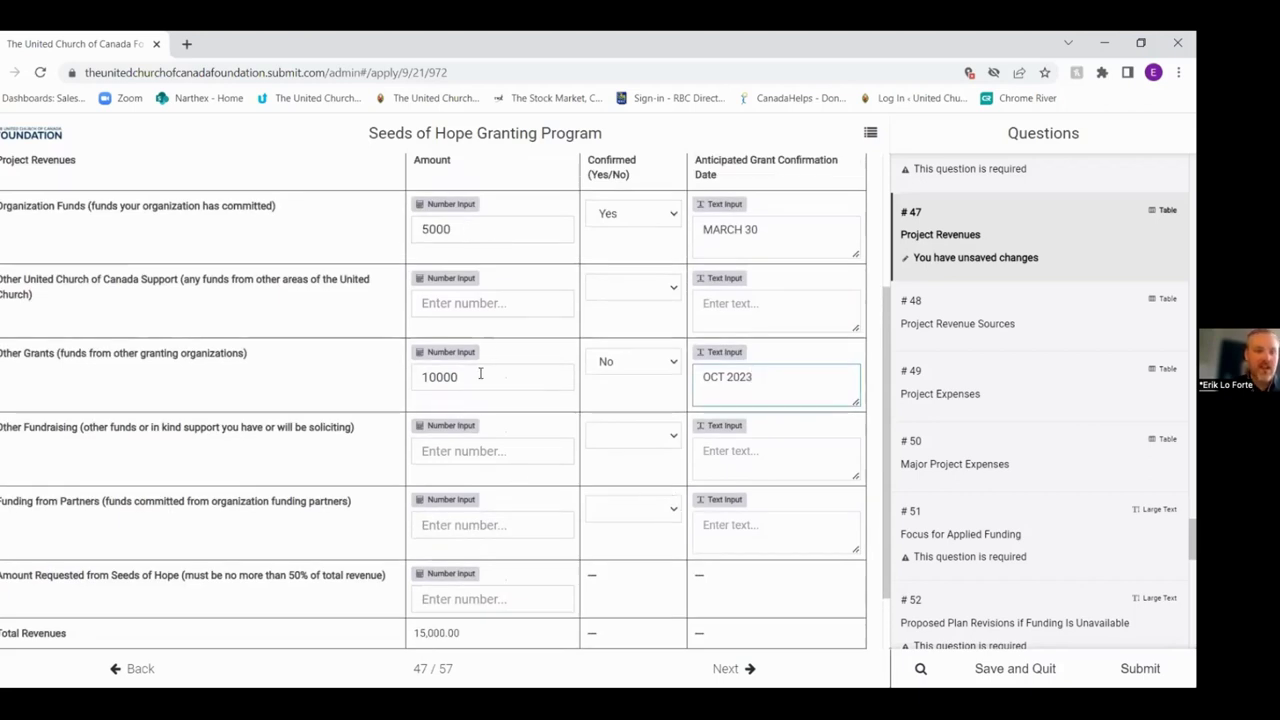
{"action": "scroll", "coordinate": [505, 513], "scroll_direction": "down", "scroll_amount": 1}
{"action": "left_click", "coordinate": [488, 516]}
{"action": "type", "text": "10000"}
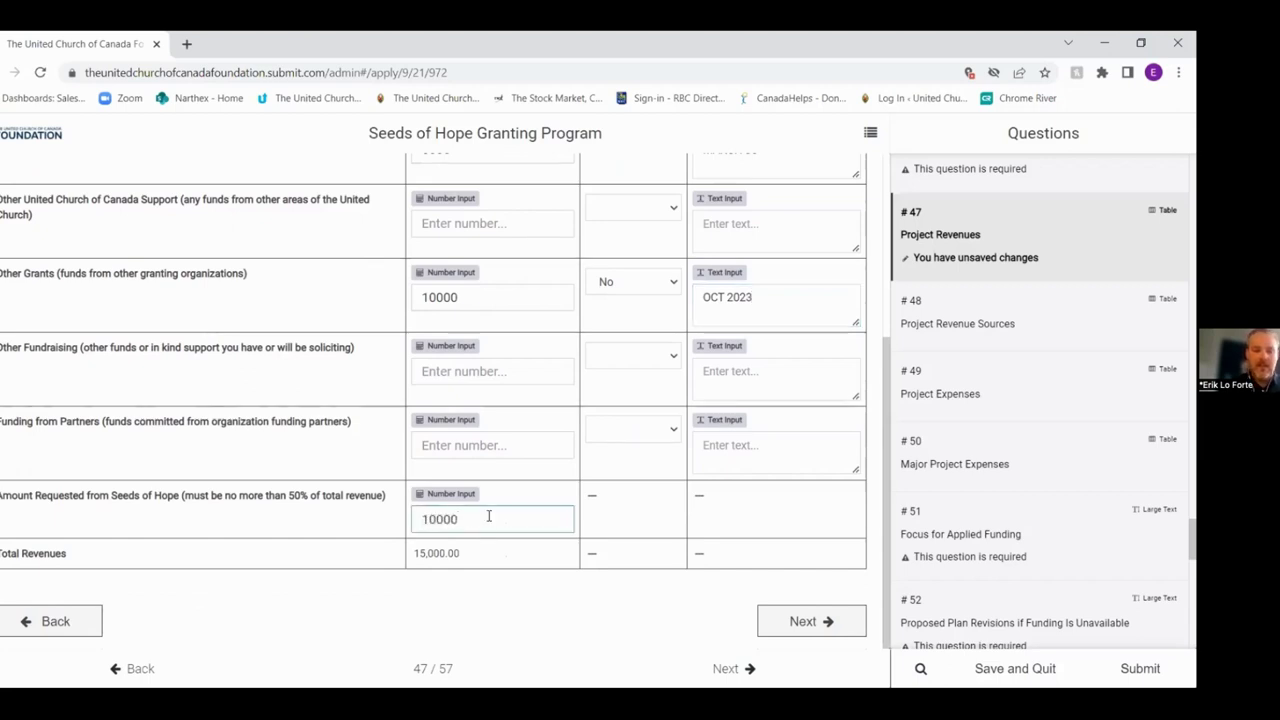
{"action": "key", "text": "Tab"}
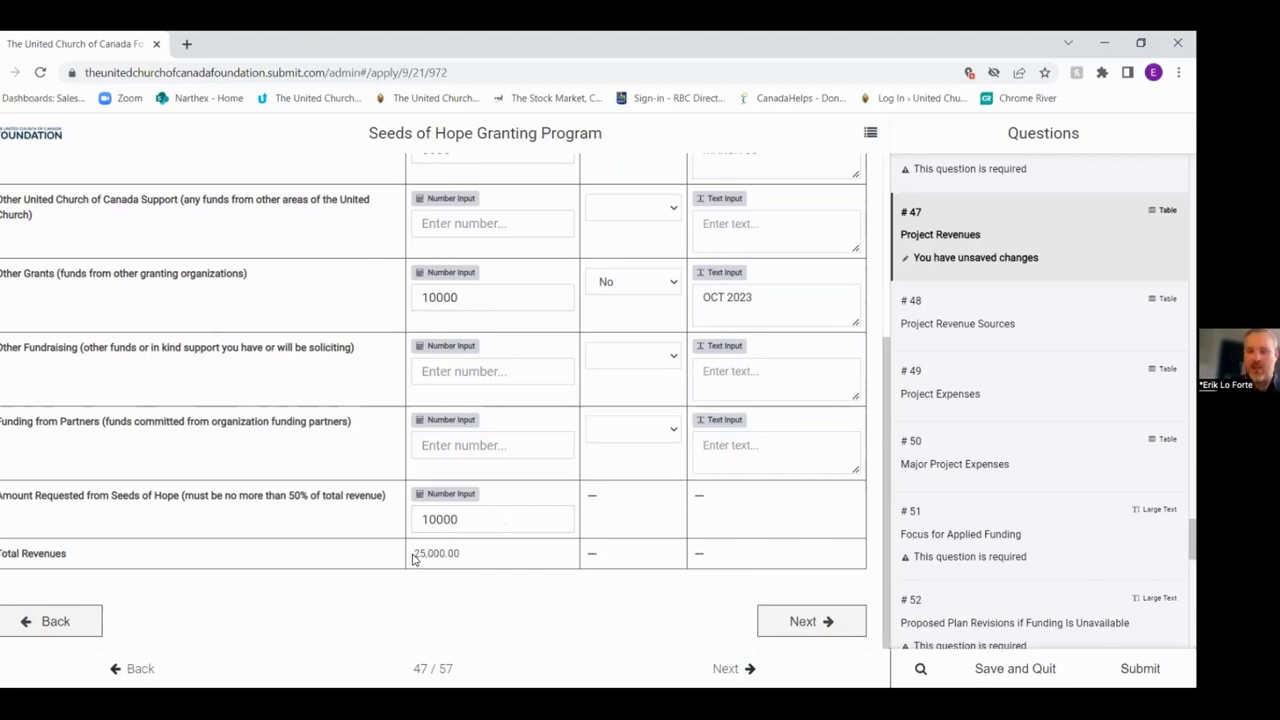
{"action": "left_click_drag", "start_coordinate": [414, 552], "coordinate": [463, 552]}
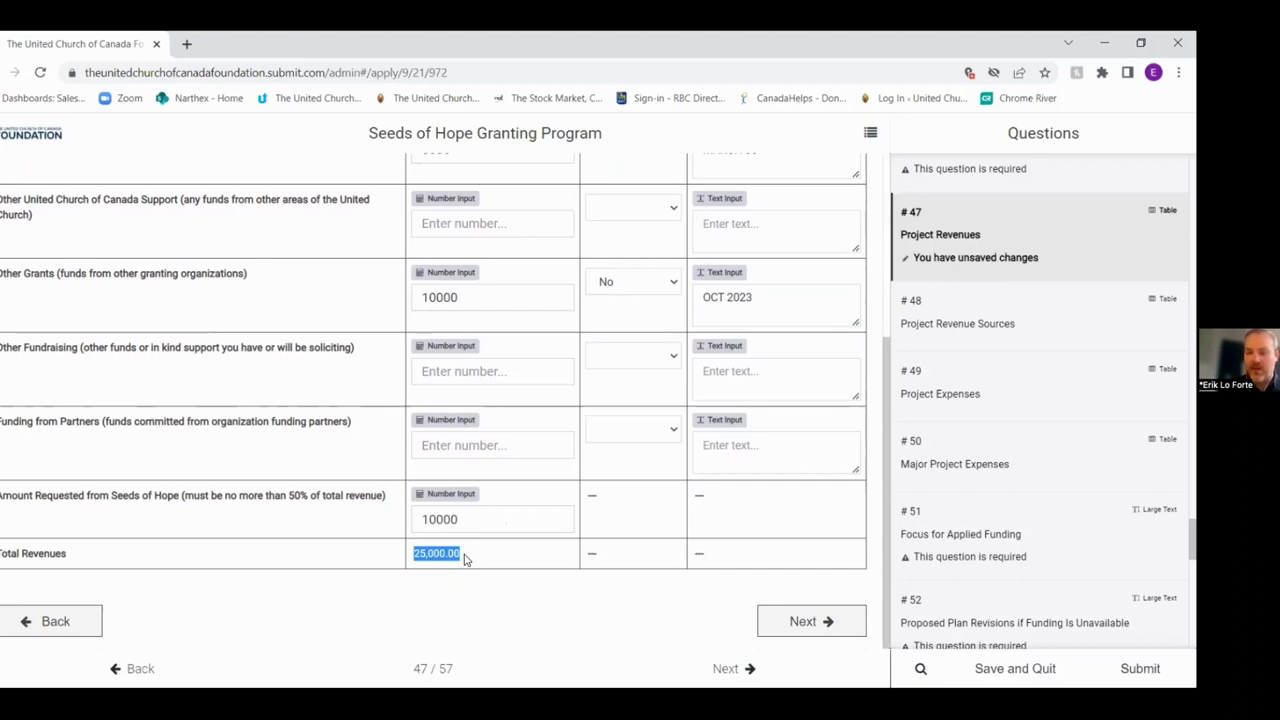
Step: Go on to the Project Revenue Sources table, review its contributor name fields, and continue to the Project Expenses categories
{"action": "left_click", "coordinate": [798, 623]}
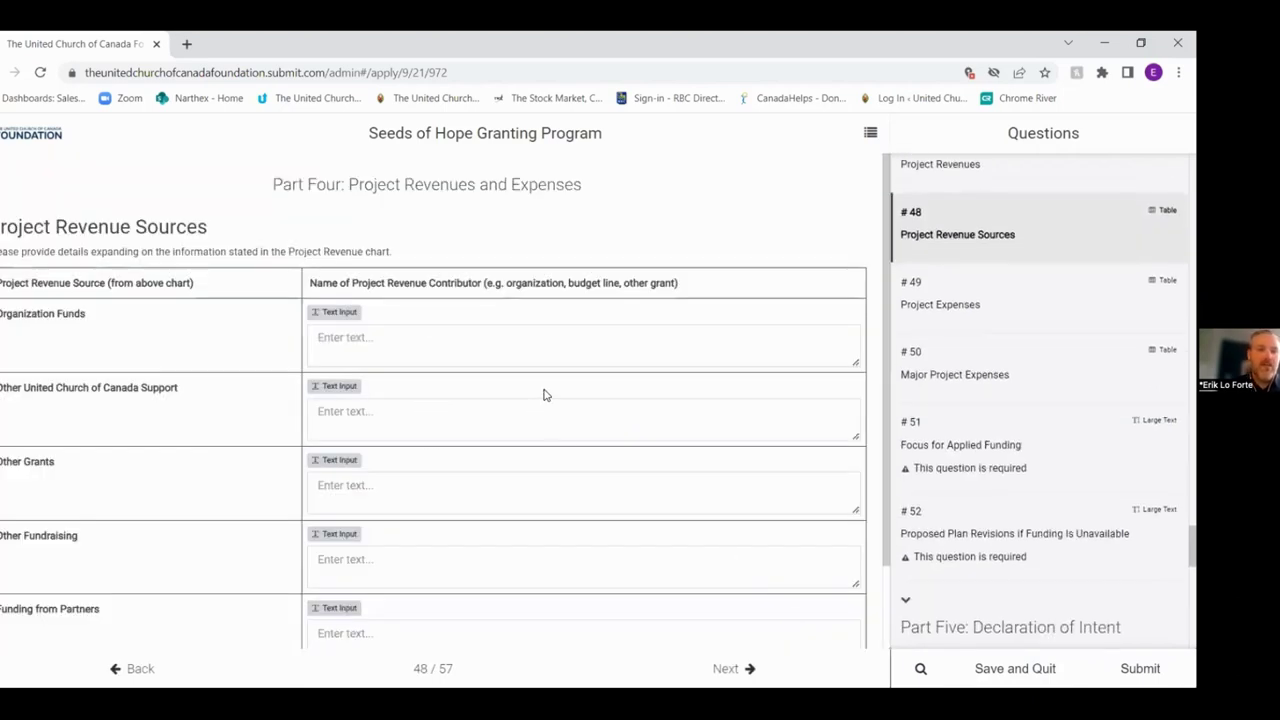
{"action": "scroll", "coordinate": [543, 395], "scroll_direction": "down", "scroll_amount": 1}
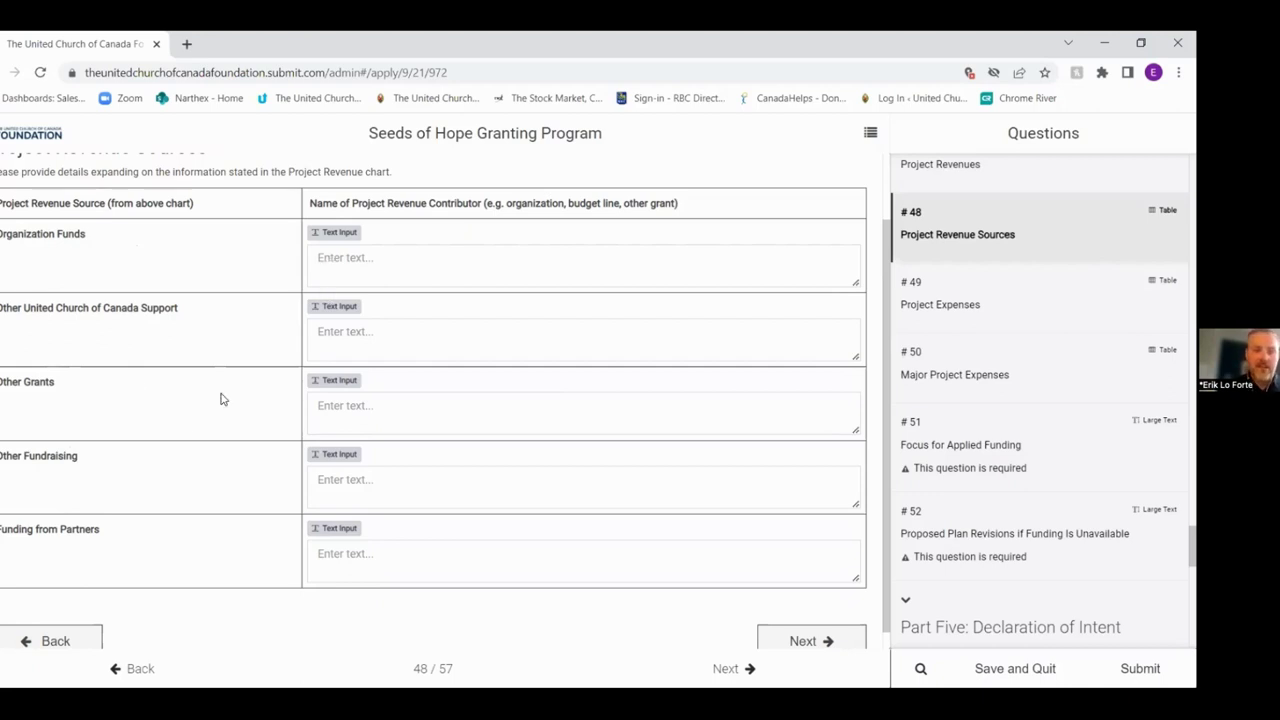
{"action": "left_click", "coordinate": [371, 406]}
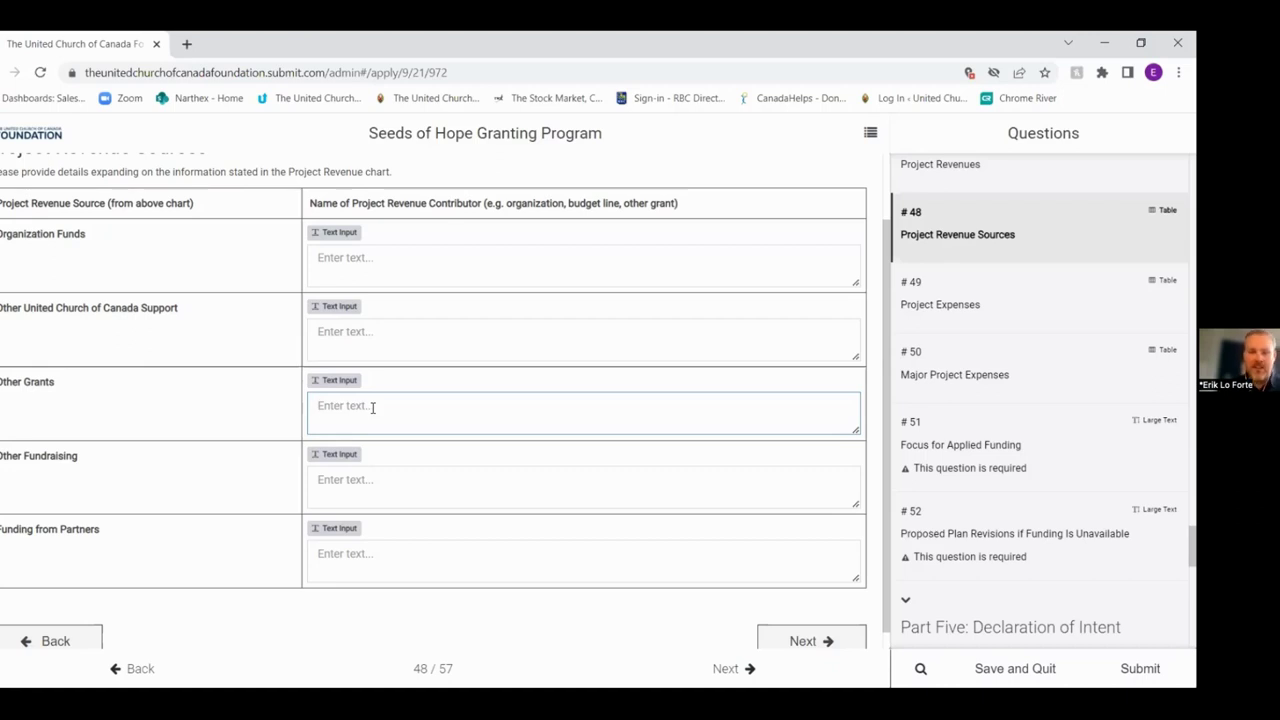
{"action": "left_click", "coordinate": [825, 637]}
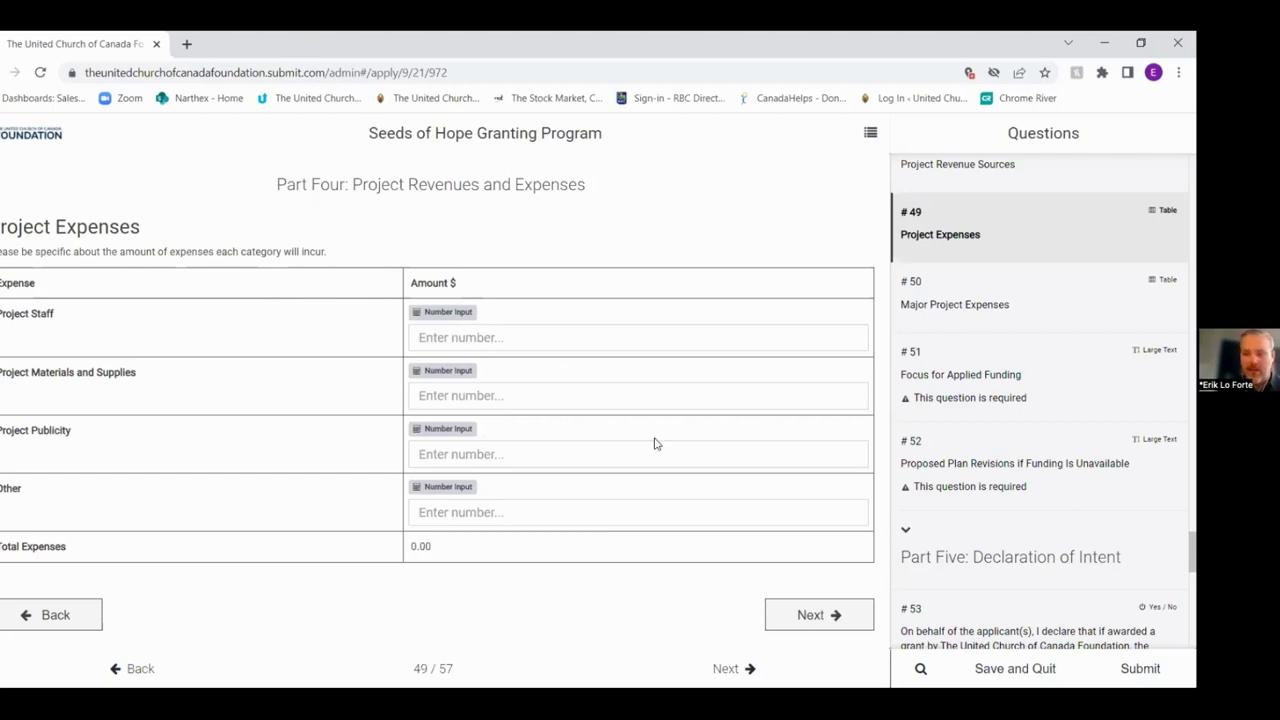
Step: Open the Major Project Expenses question and examine its expense and amount rows down to the total
{"action": "left_click", "coordinate": [796, 612]}
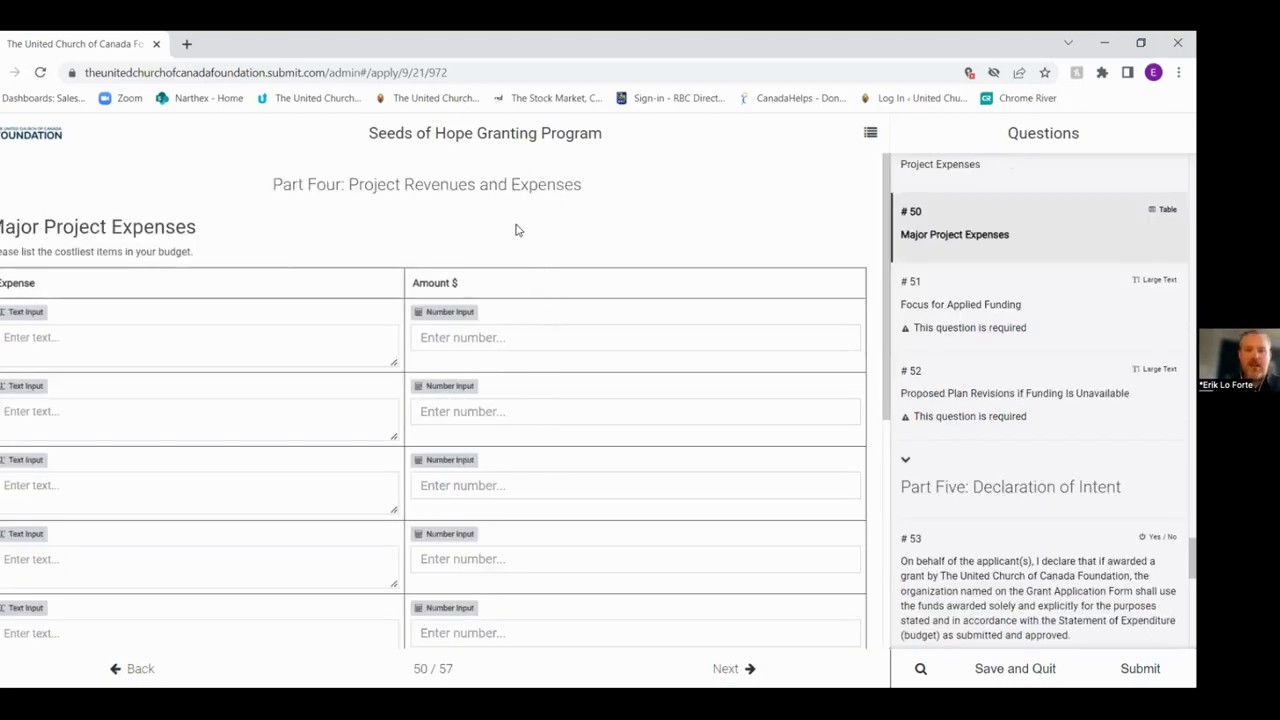
{"action": "scroll", "coordinate": [515, 331], "scroll_direction": "down", "scroll_amount": 3}
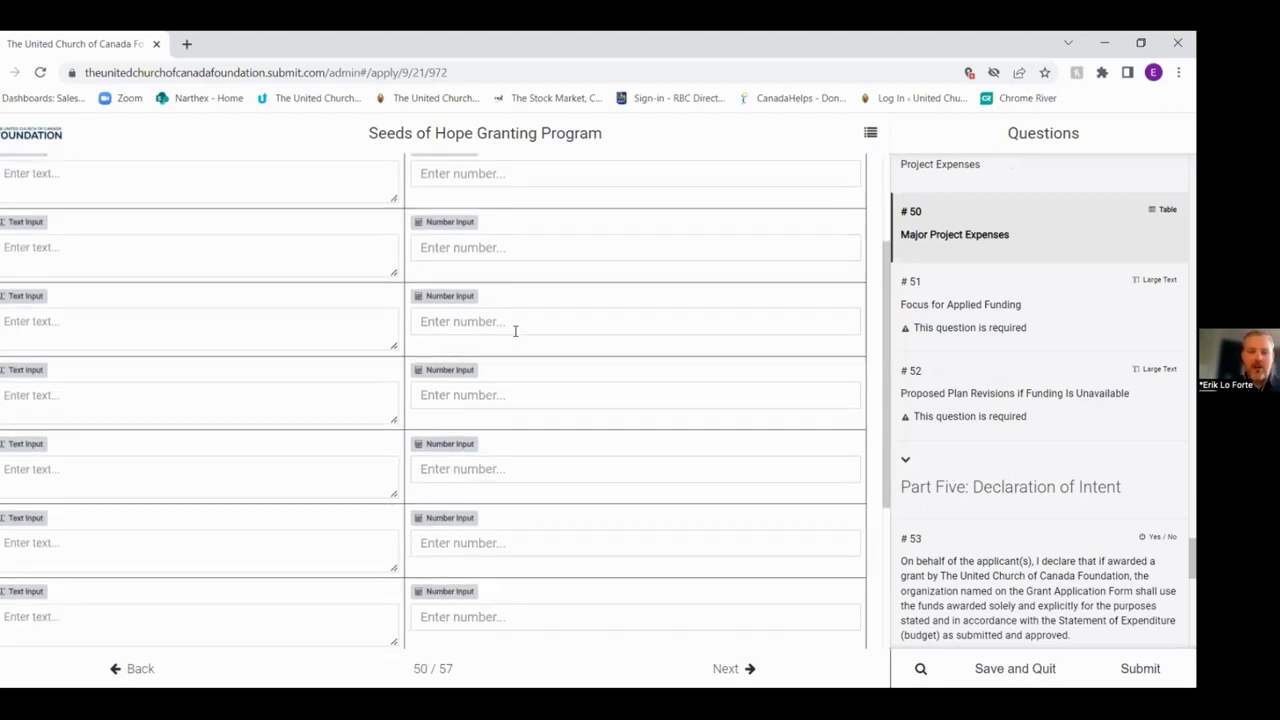
{"action": "scroll", "coordinate": [515, 335], "scroll_direction": "down", "scroll_amount": 3}
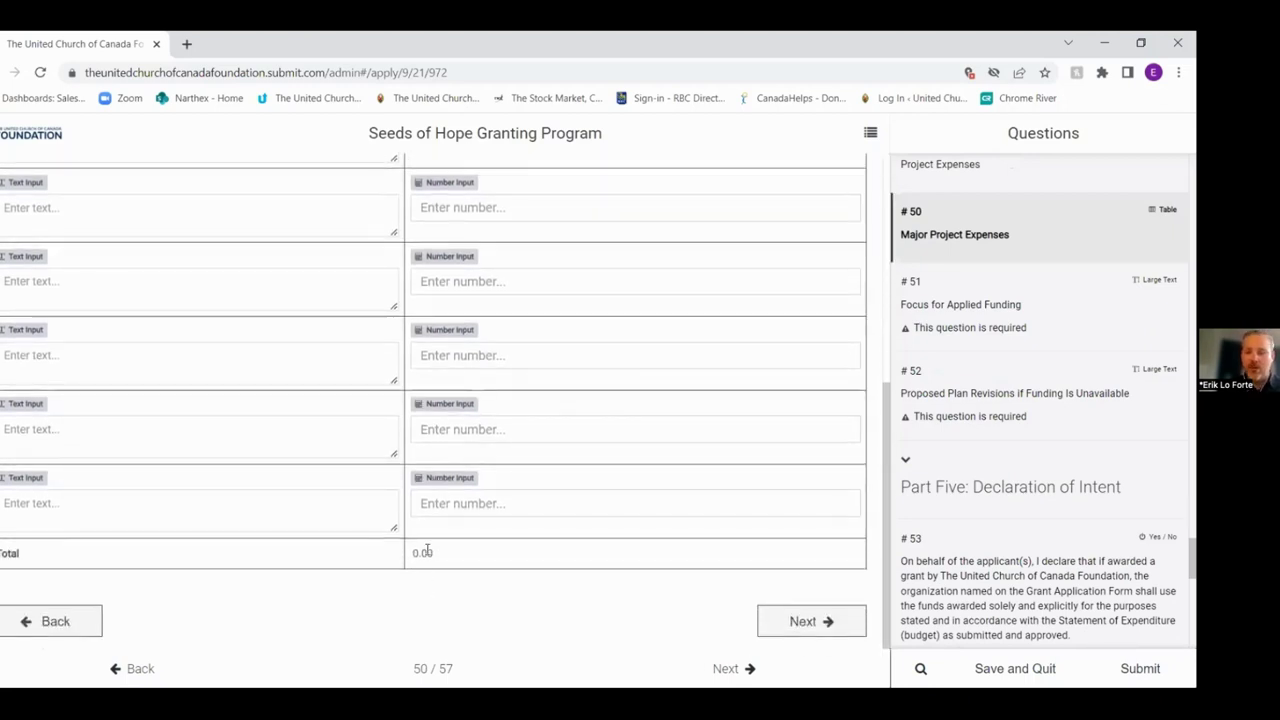
{"action": "scroll", "coordinate": [469, 534], "scroll_direction": "up", "scroll_amount": 6}
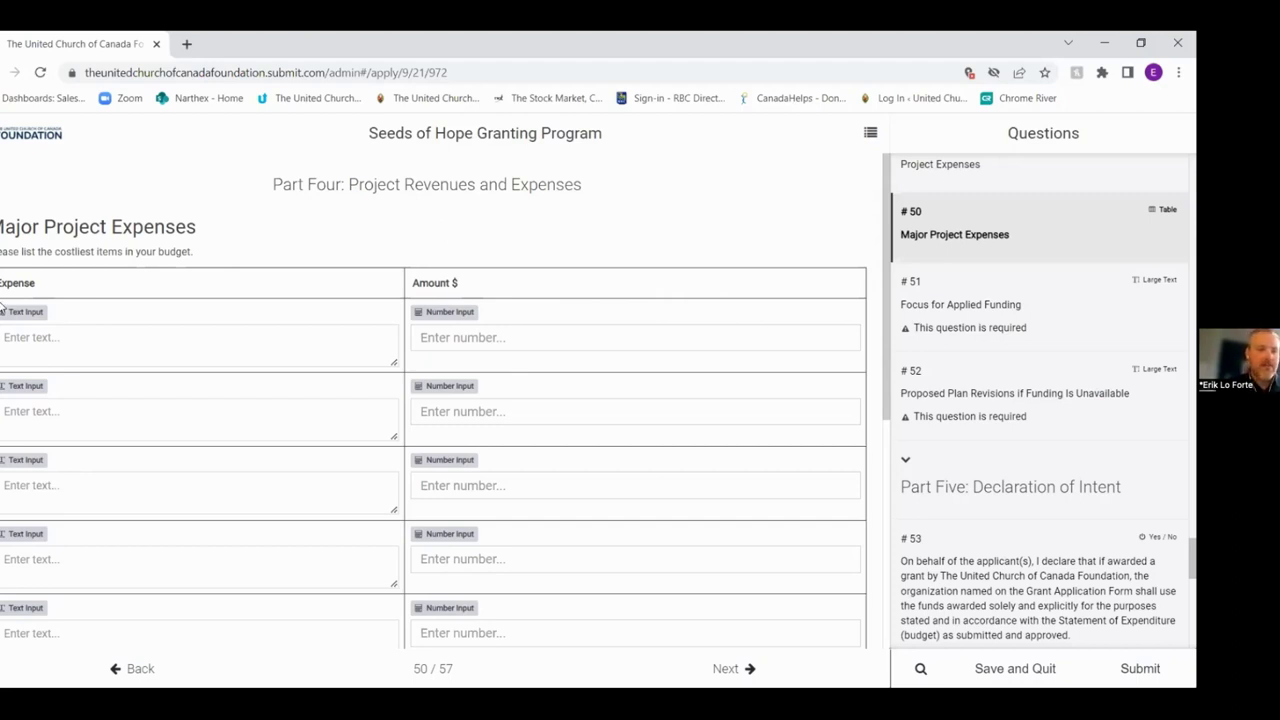
{"action": "left_click", "coordinate": [59, 337]}
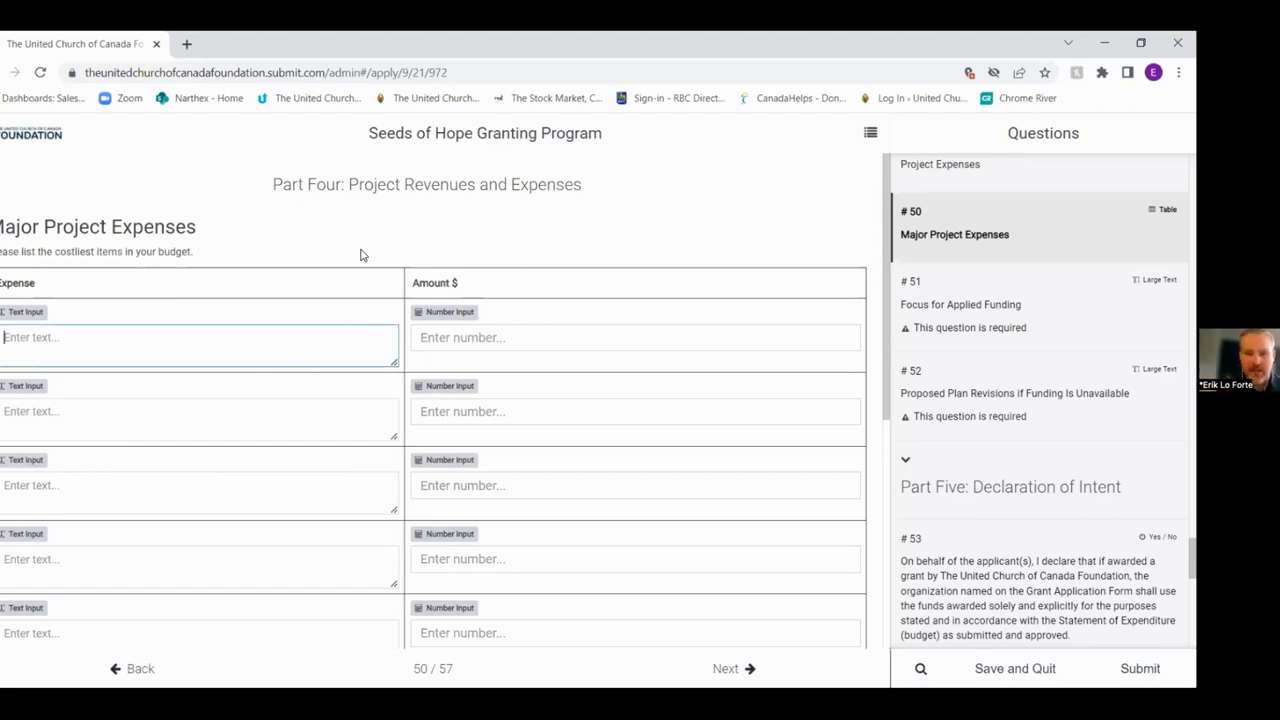
{"action": "scroll", "coordinate": [362, 256], "scroll_direction": "down", "scroll_amount": 1}
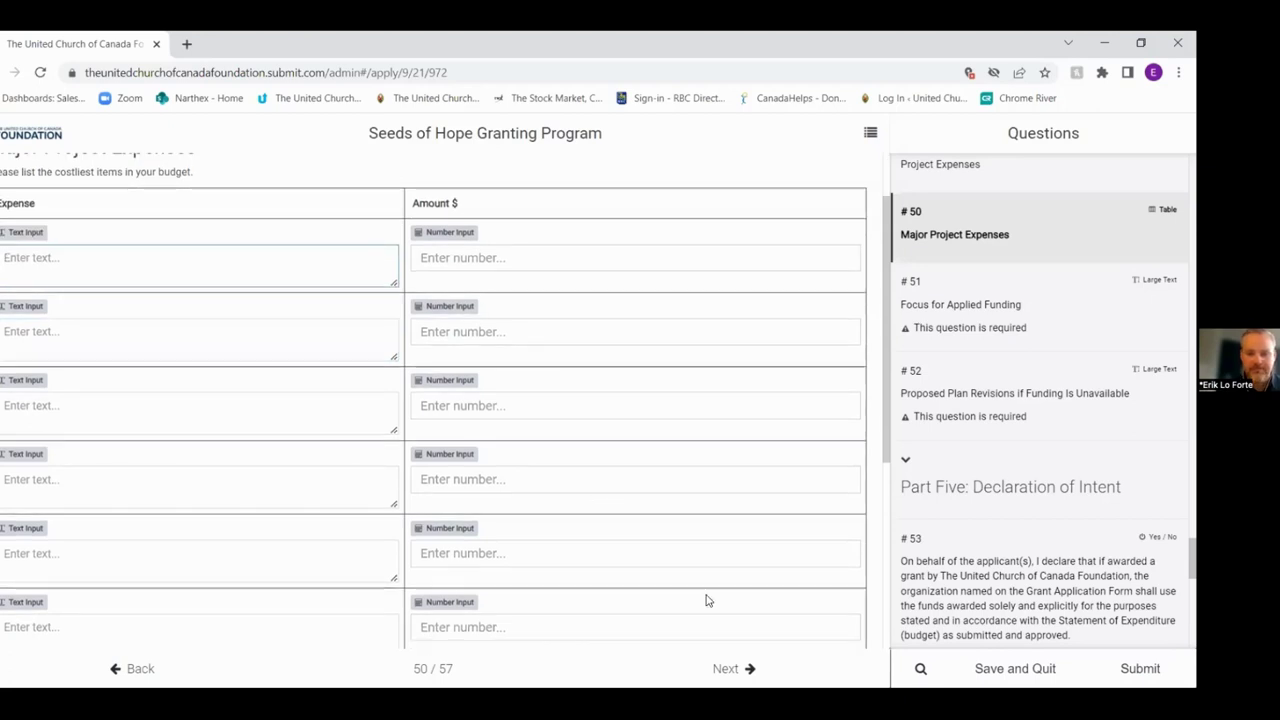
Step: Review the Focus for Applied Funding question and the Proposed Plan Revisions if Funding Is Unavailable question
{"action": "left_click", "coordinate": [735, 668]}
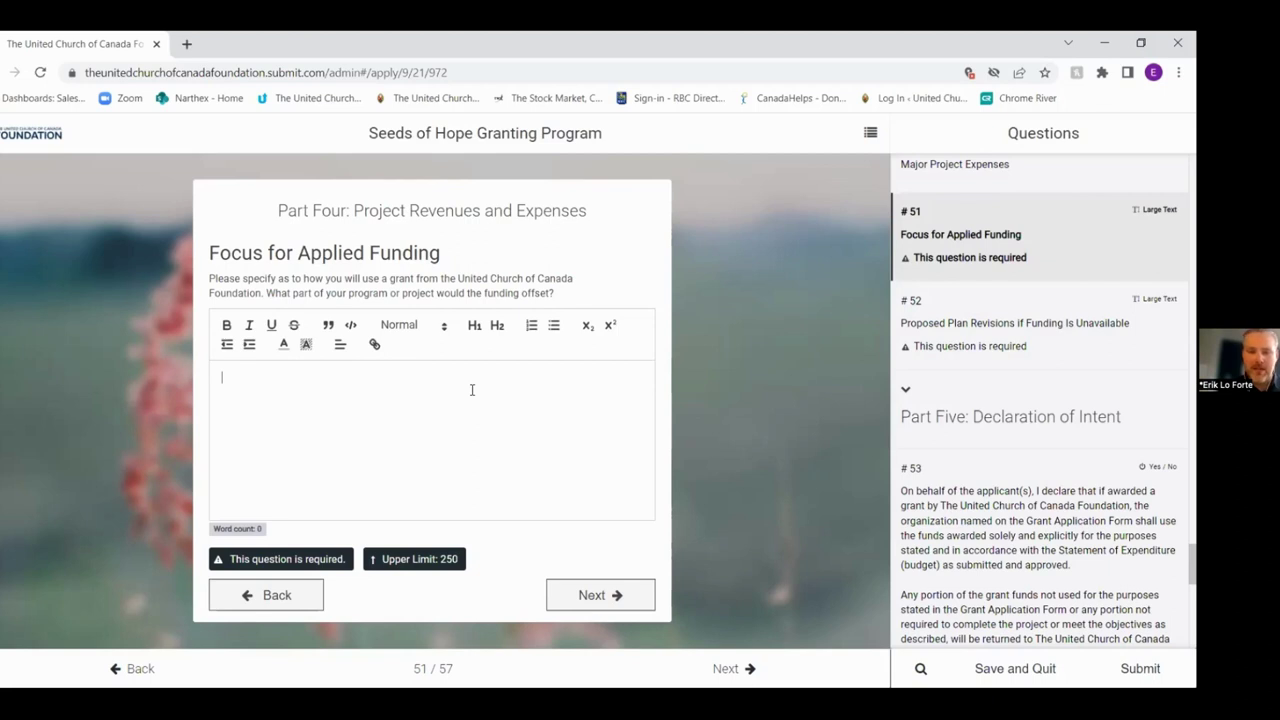
{"action": "left_click", "coordinate": [590, 595]}
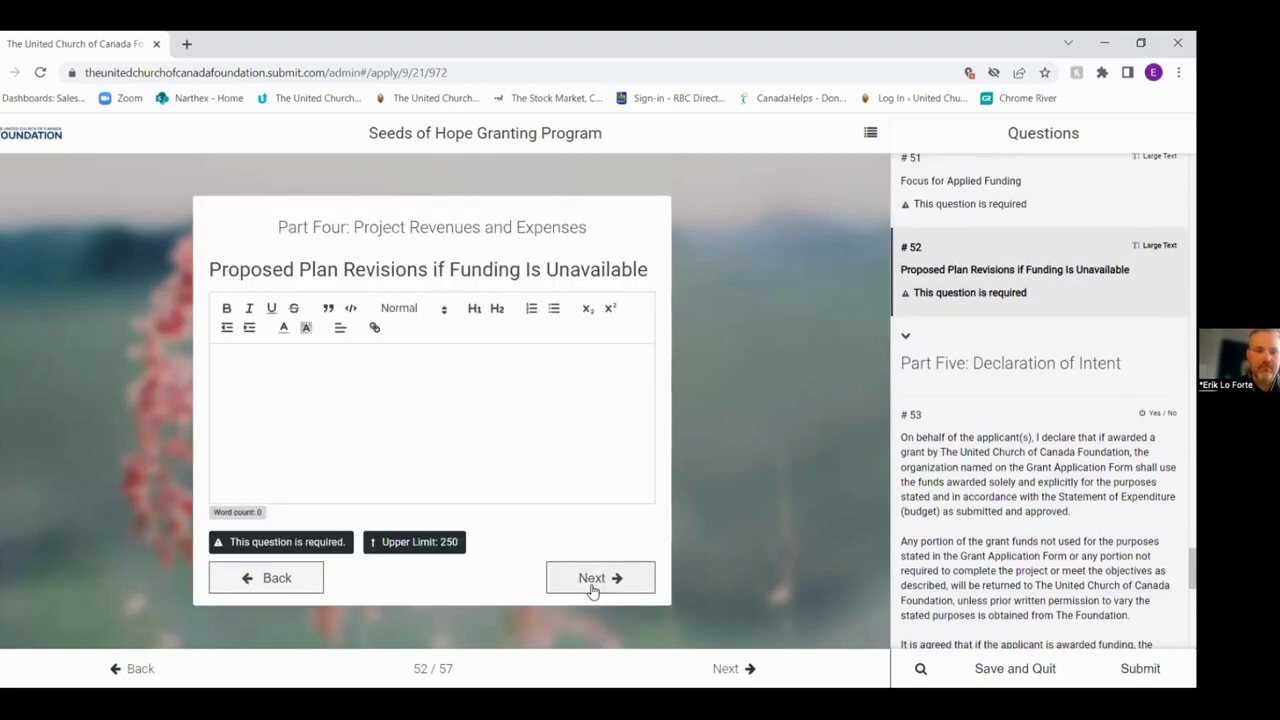
{"action": "left_click", "coordinate": [409, 363]}
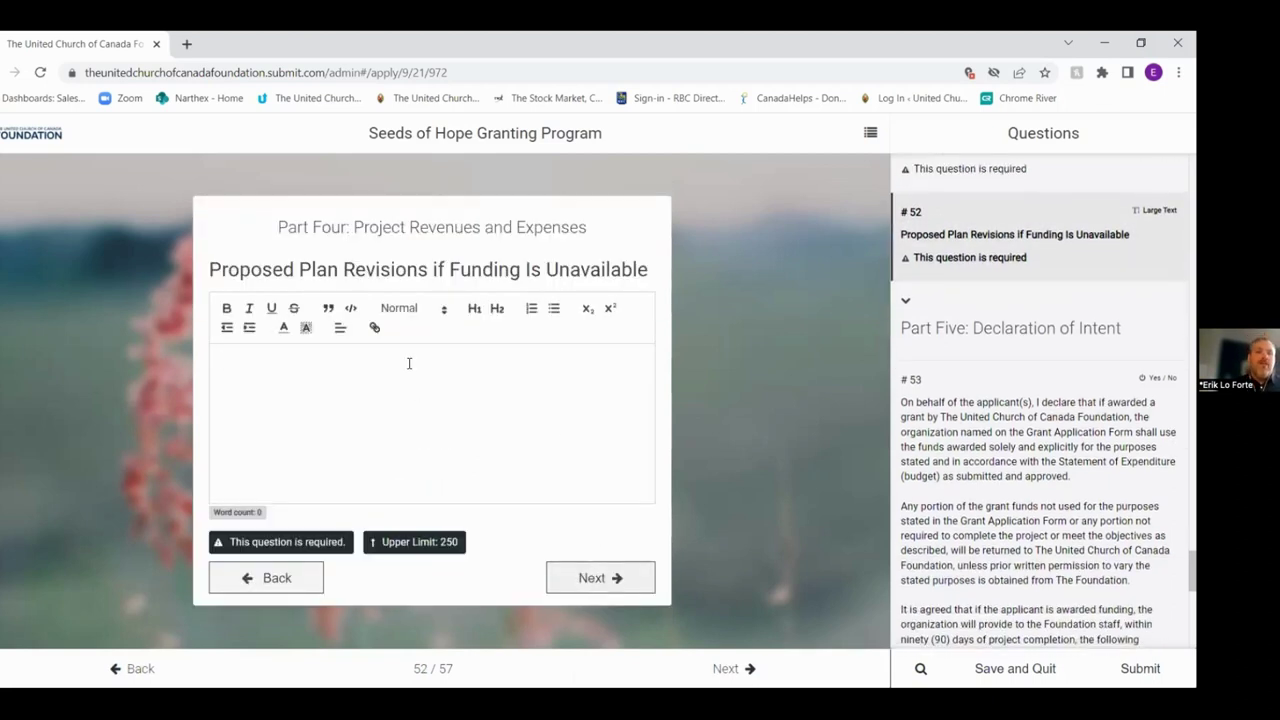
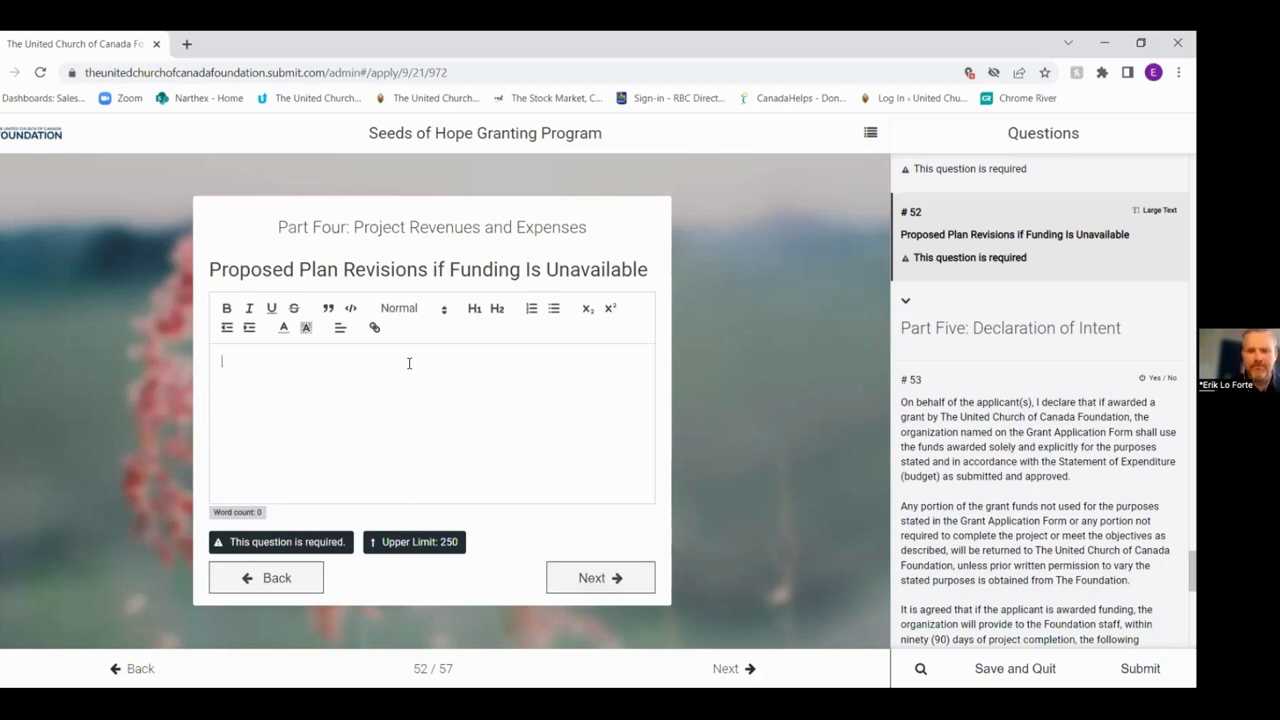
Step: Read the Part Five Declaration of Intent, covering use of funds, required follow-up documentation, and agreement by signing authorities
{"action": "left_click", "coordinate": [586, 582]}
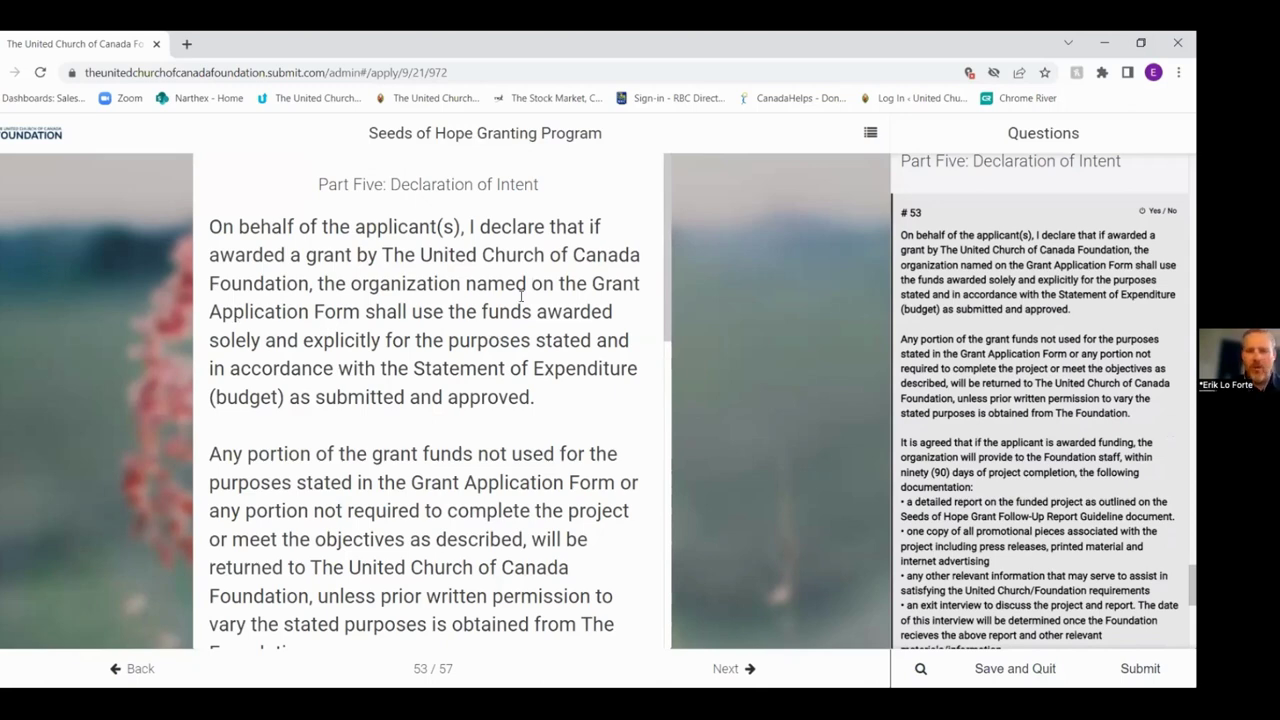
{"action": "scroll", "coordinate": [410, 418], "scroll_direction": "down", "scroll_amount": 3}
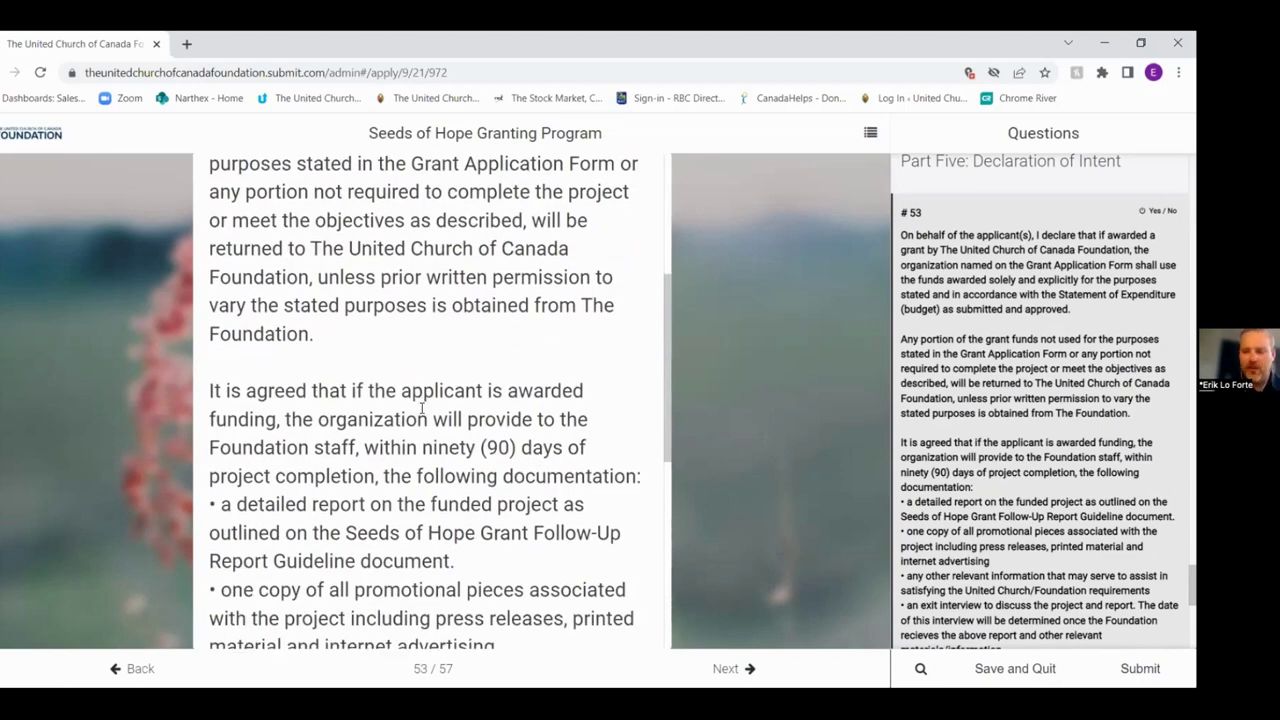
{"action": "scroll", "coordinate": [432, 410], "scroll_direction": "down", "scroll_amount": 2}
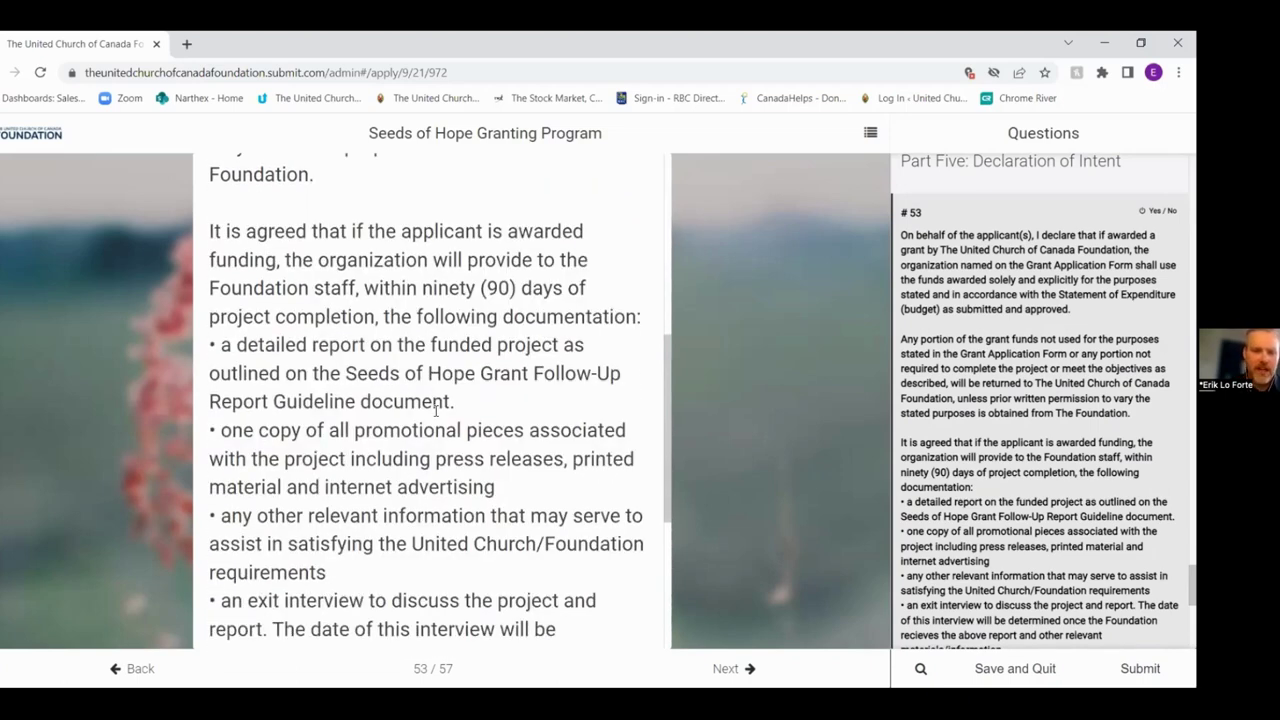
{"action": "scroll", "coordinate": [435, 410], "scroll_direction": "down", "scroll_amount": 1}
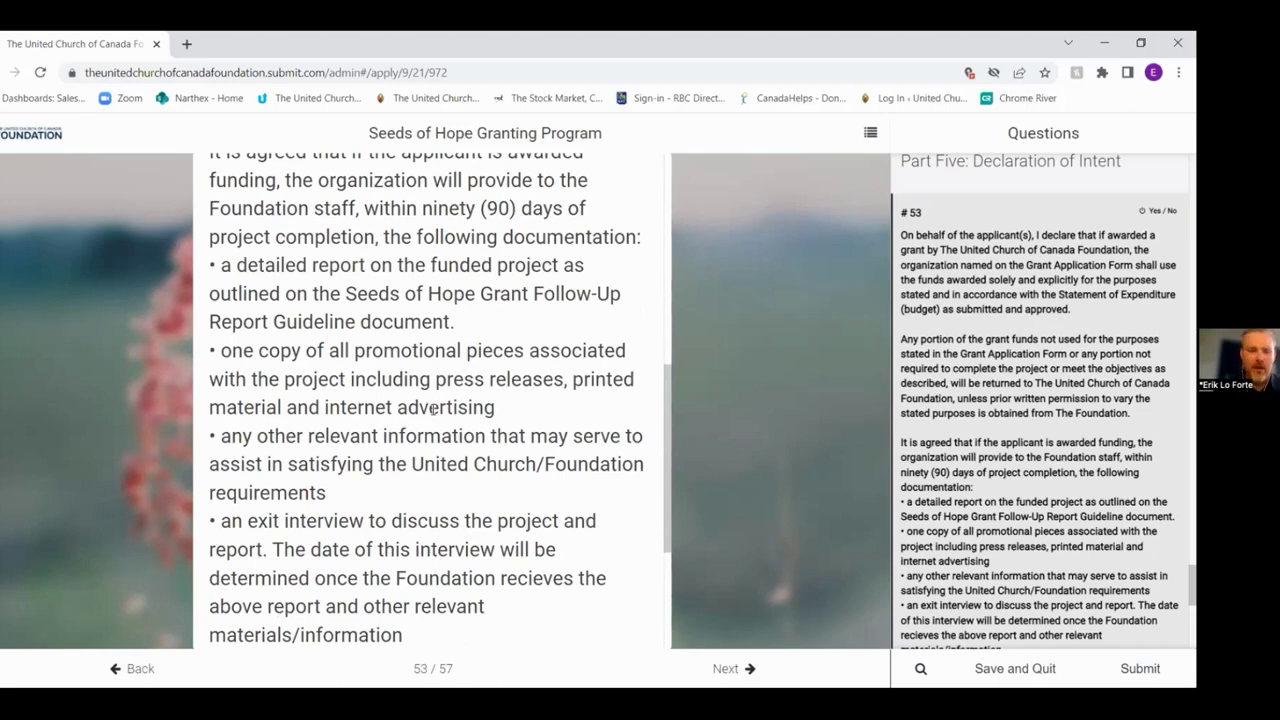
{"action": "scroll", "coordinate": [432, 408], "scroll_direction": "down", "scroll_amount": 1}
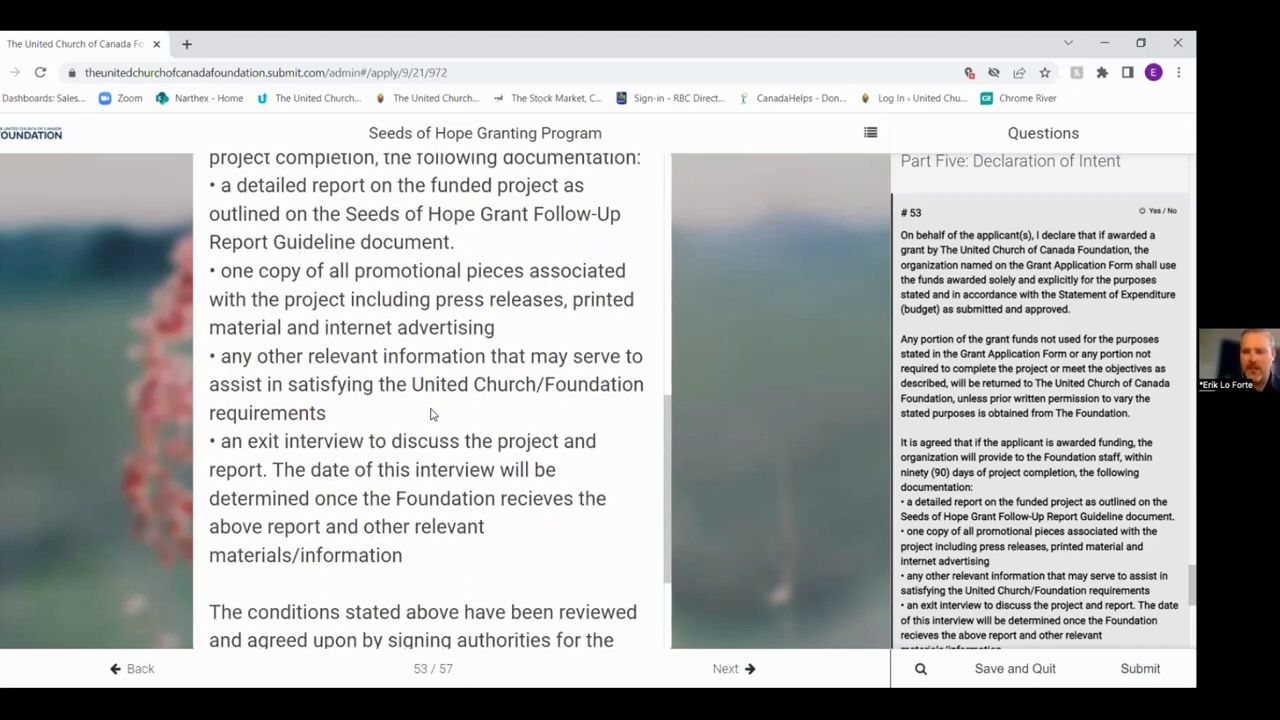
{"action": "scroll", "coordinate": [433, 412], "scroll_direction": "down", "scroll_amount": 1}
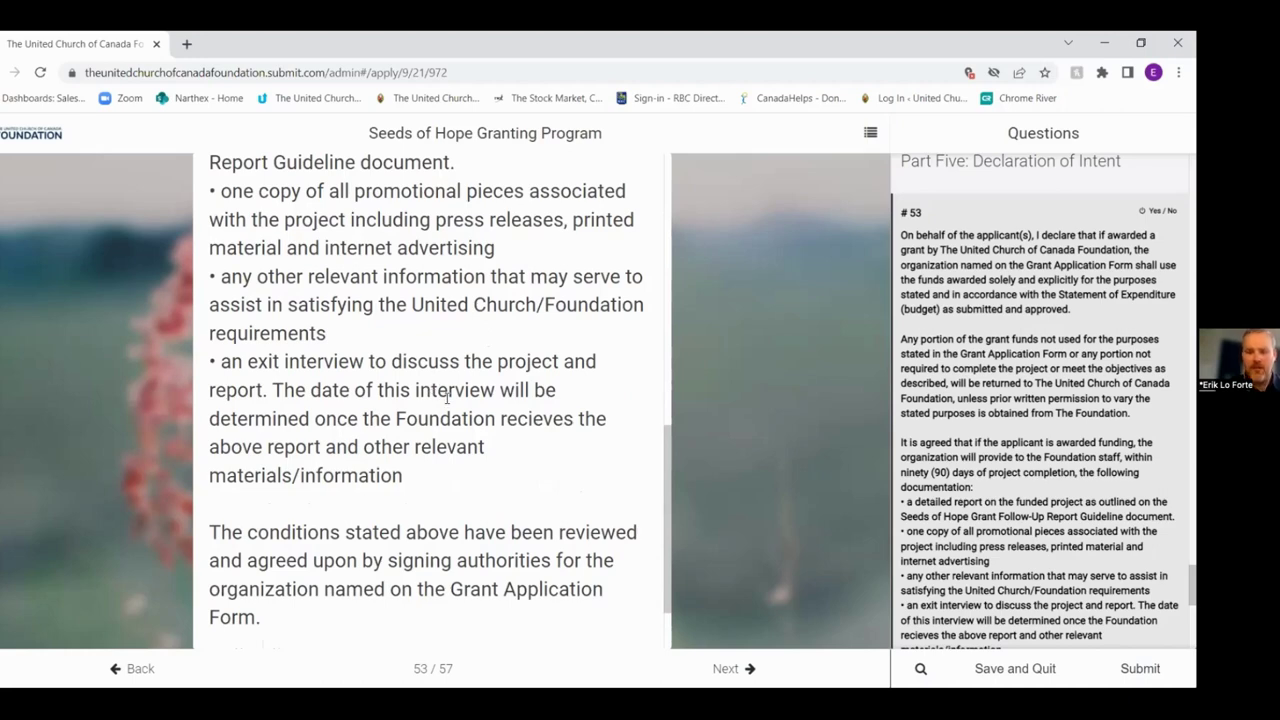
Step: Step through the signing officer's name, title and signature questions to the Signed on date question
{"action": "left_click", "coordinate": [722, 668]}
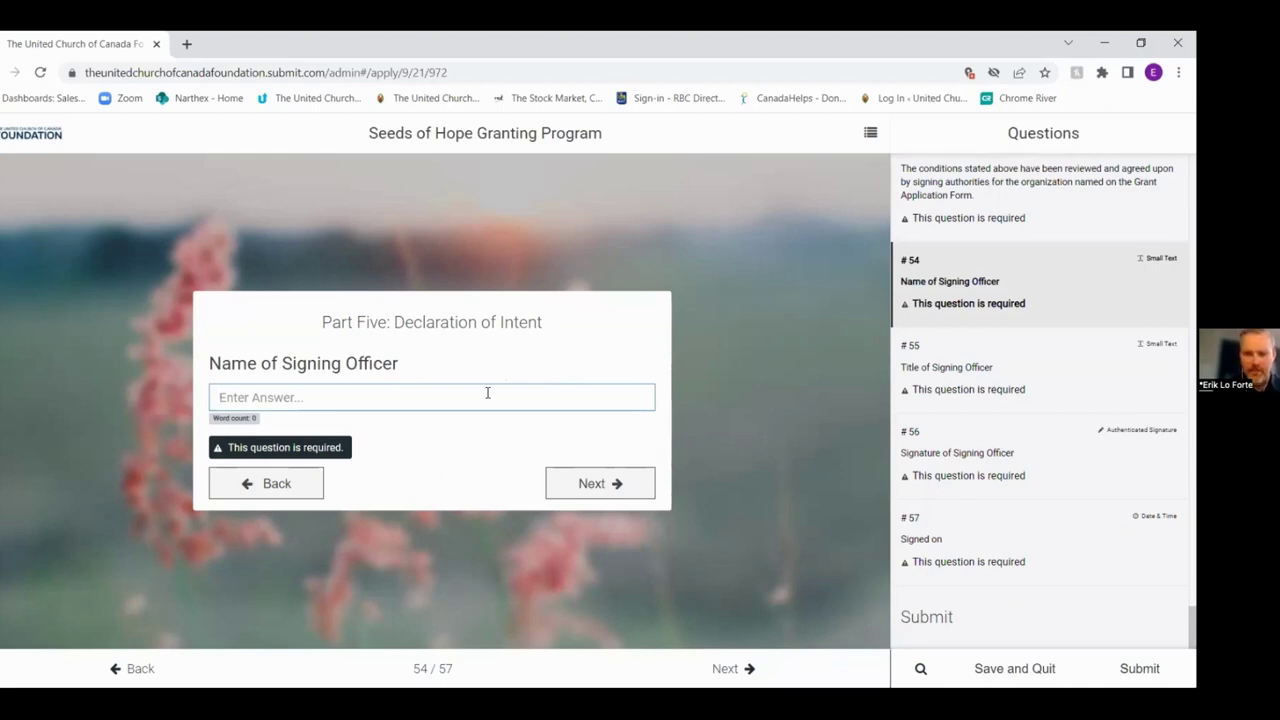
{"action": "left_click", "coordinate": [585, 487]}
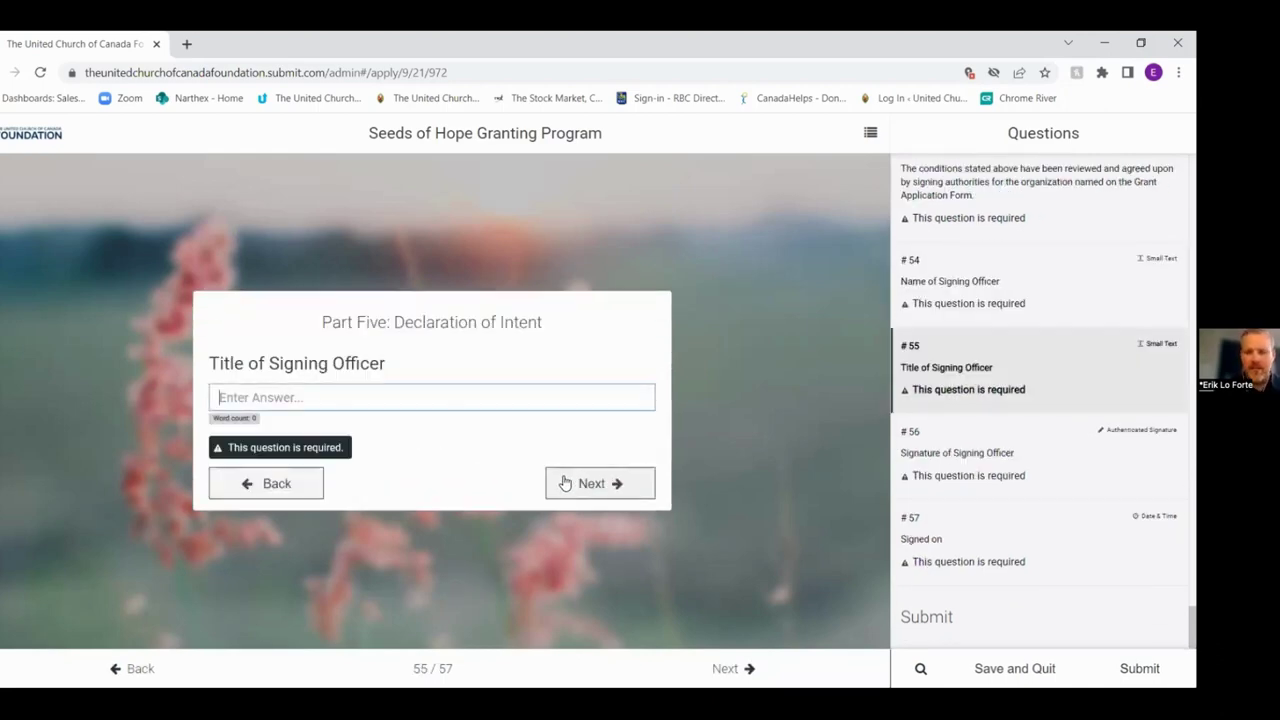
{"action": "left_click", "coordinate": [586, 484]}
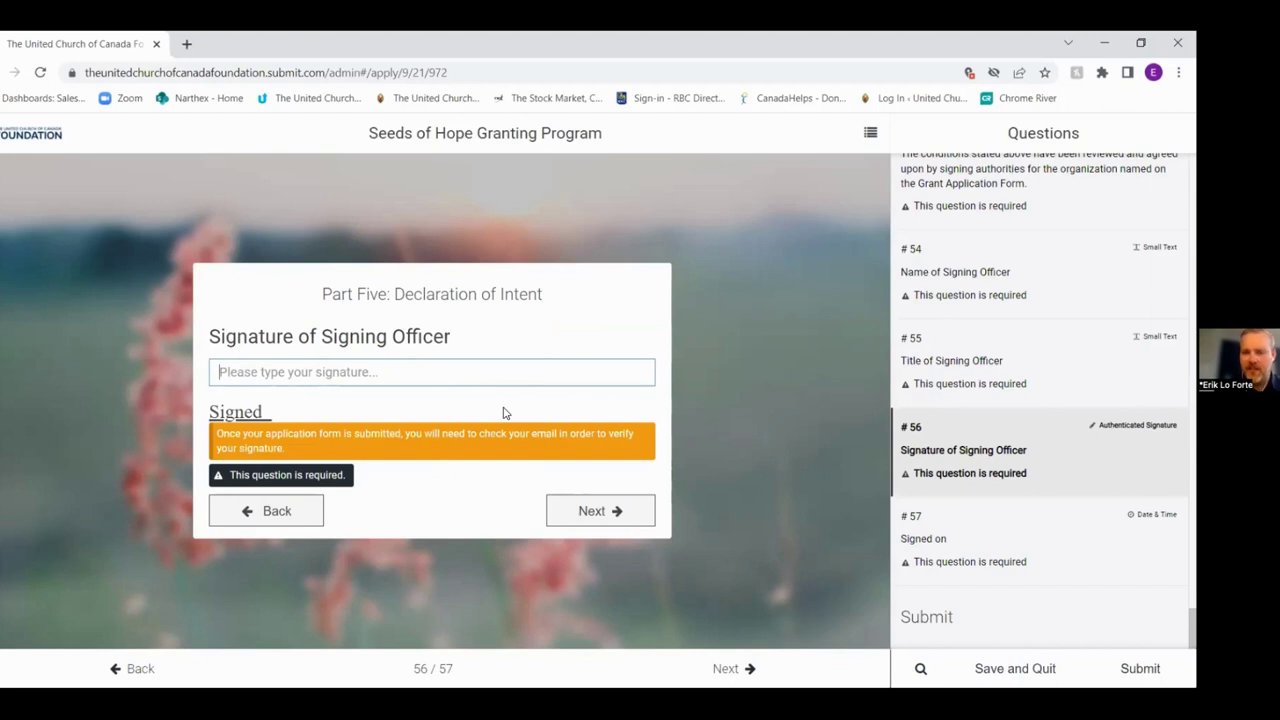
{"action": "left_click", "coordinate": [583, 512]}
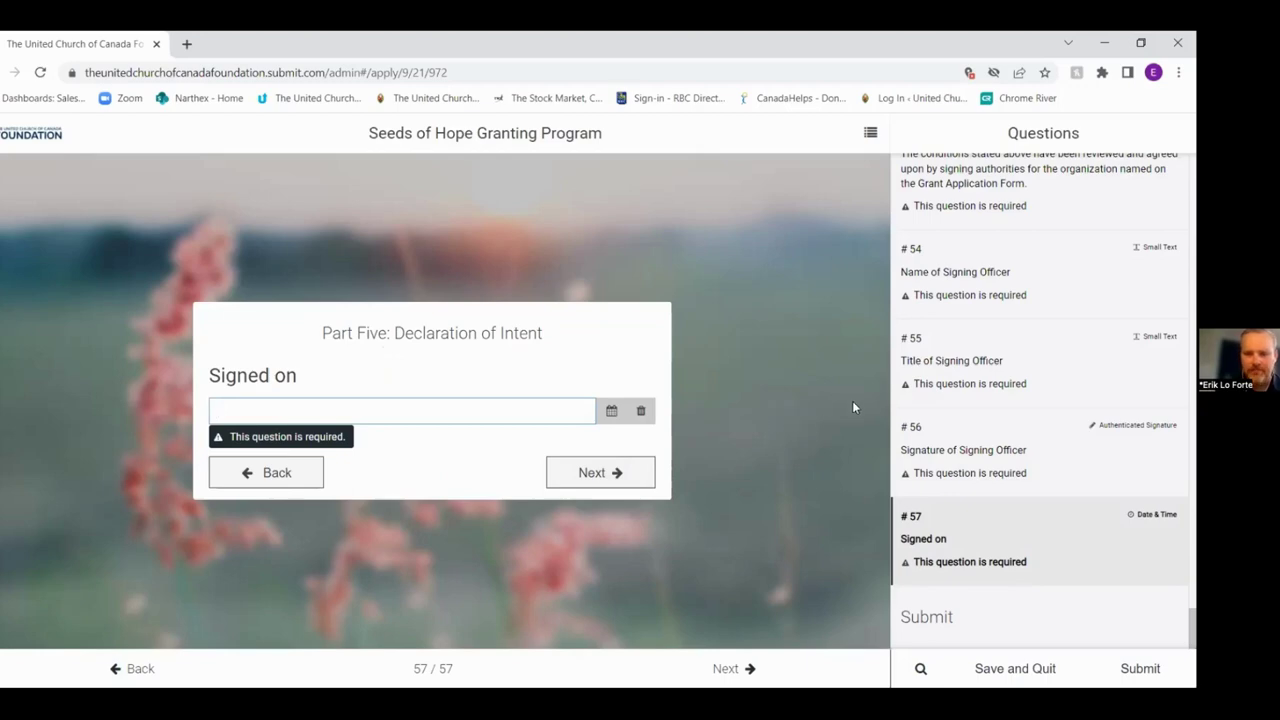
Step: Look back through the question list from the Declaration of Intent toward the earlier project description questions
{"action": "scroll", "coordinate": [935, 442], "scroll_direction": "up", "scroll_amount": 15}
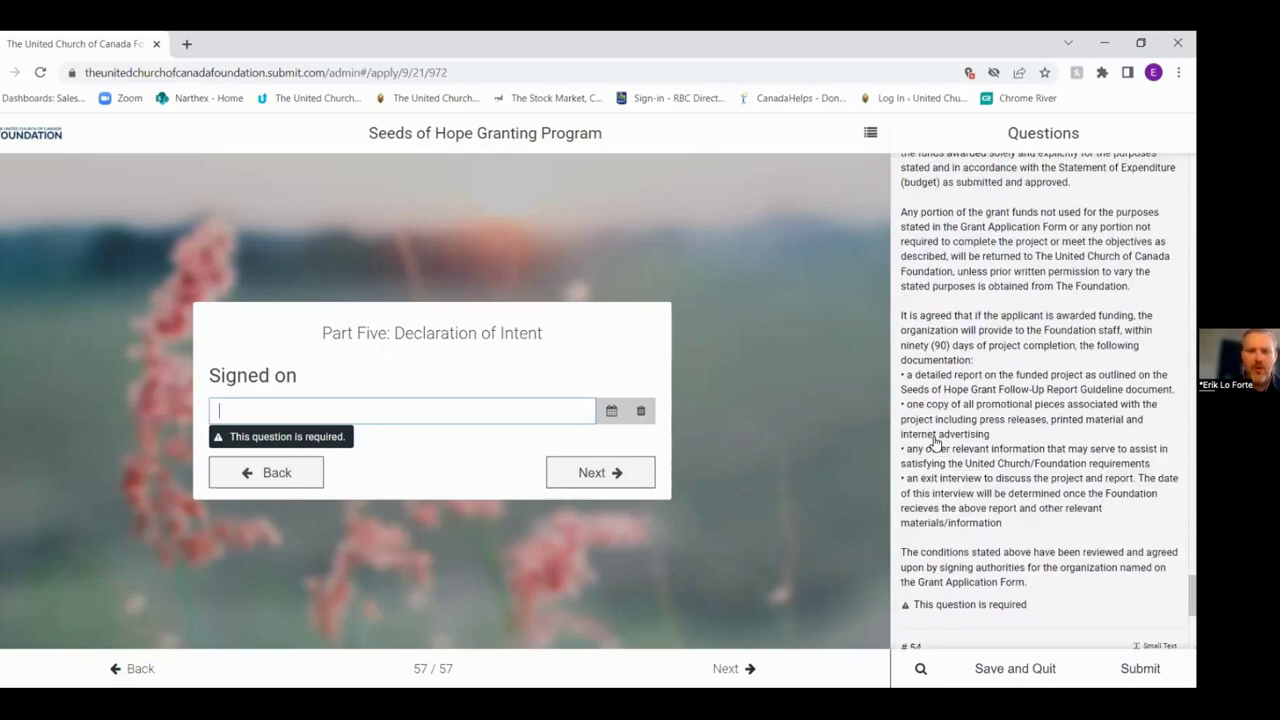
{"action": "scroll", "coordinate": [935, 436], "scroll_direction": "up", "scroll_amount": 15}
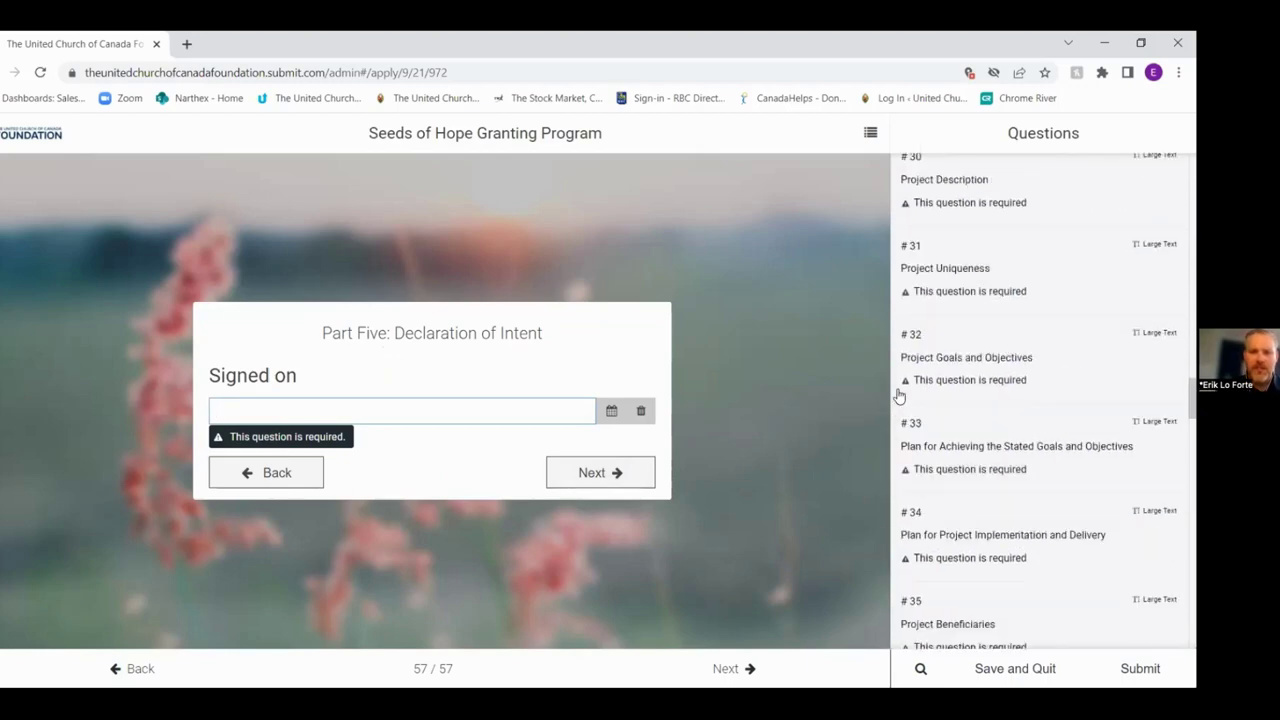